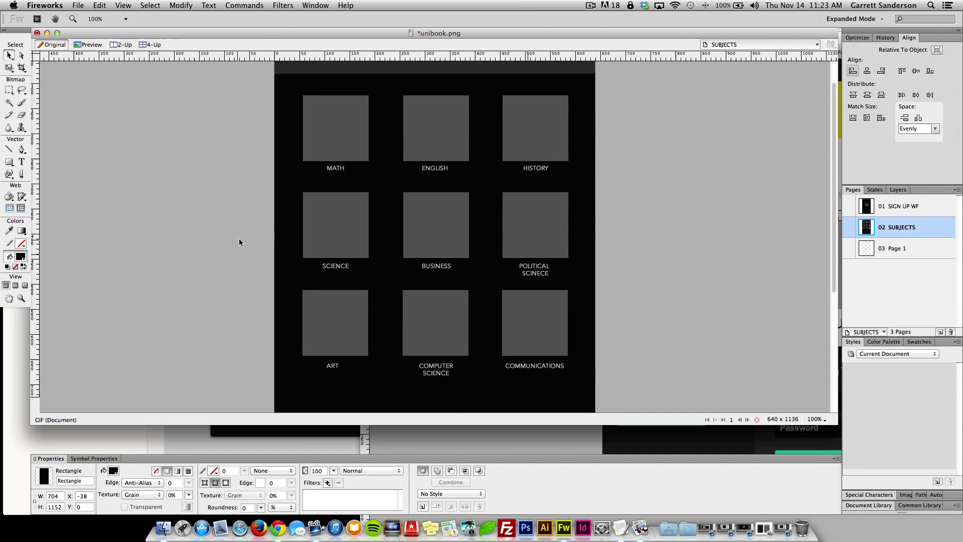
Compare the SIGN UP WF, SUBJECTS and empty Page 1 pages, ending on SUBJECTS
{"action": "scroll", "coordinate": [261, 234], "scroll_direction": "up", "scroll_amount": 3}
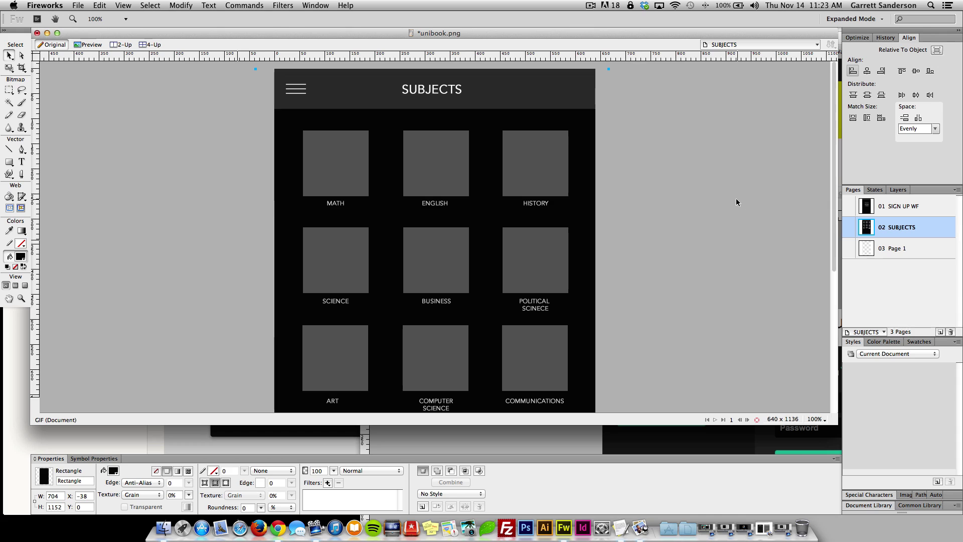
{"action": "left_click", "coordinate": [686, 179]}
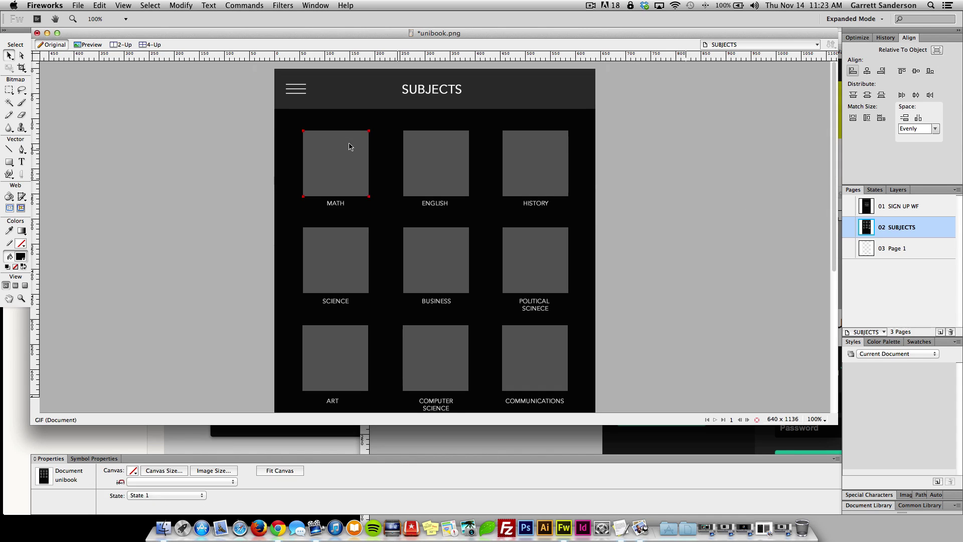
{"action": "scroll", "coordinate": [211, 97], "scroll_direction": "down", "scroll_amount": 6}
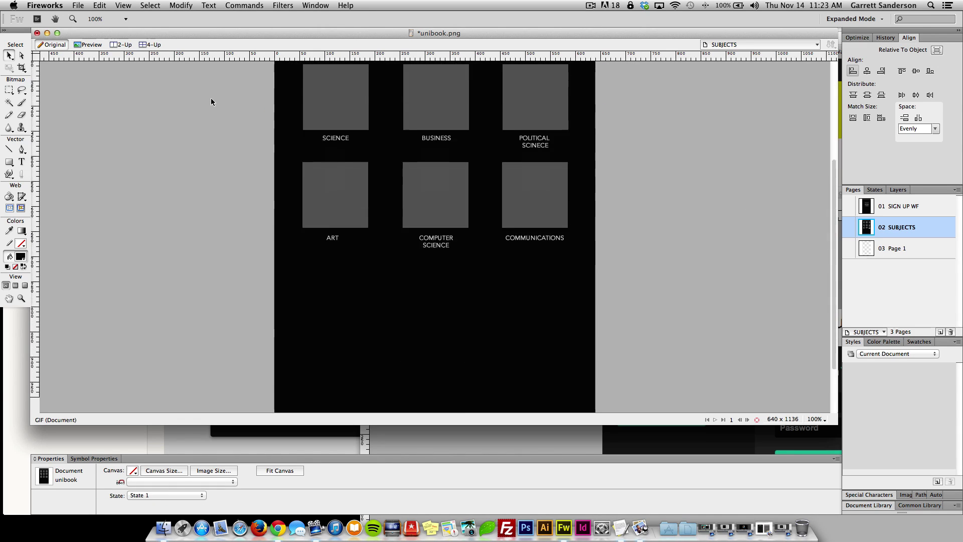
{"action": "scroll", "coordinate": [210, 98], "scroll_direction": "up", "scroll_amount": 6}
{"action": "left_click", "coordinate": [909, 208]}
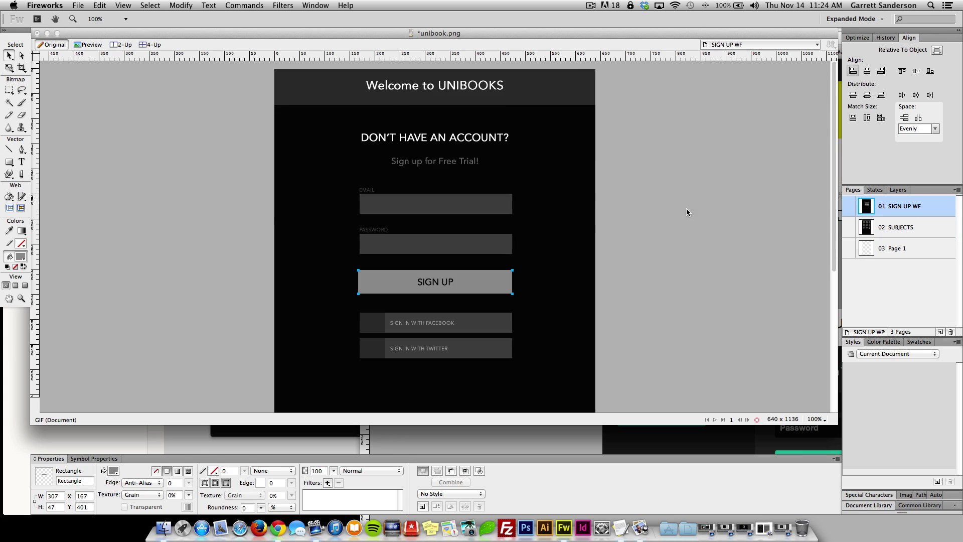
{"action": "scroll", "coordinate": [687, 212], "scroll_direction": "down", "scroll_amount": 2}
{"action": "left_click", "coordinate": [929, 226]}
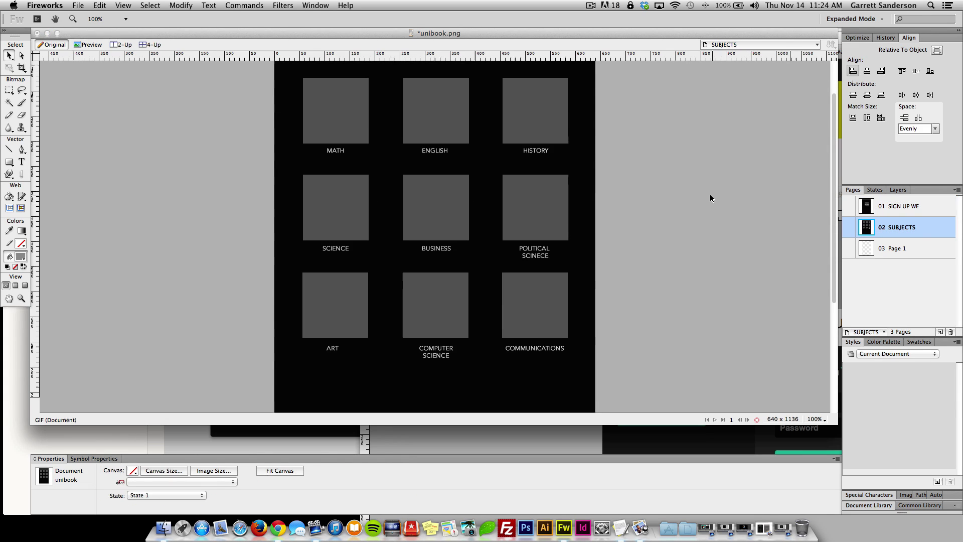
{"action": "scroll", "coordinate": [709, 195], "scroll_direction": "down", "scroll_amount": 5}
{"action": "scroll", "coordinate": [710, 194], "scroll_direction": "up", "scroll_amount": 5}
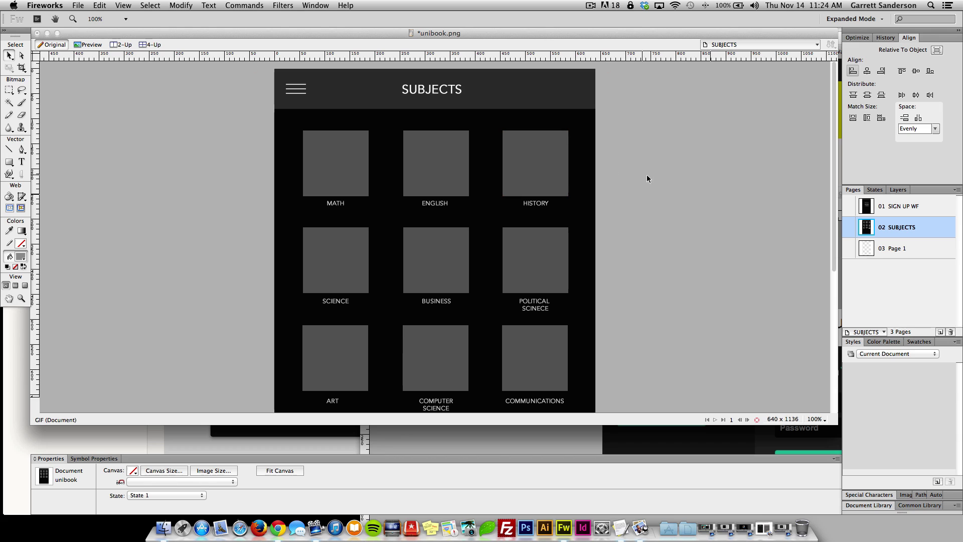
{"action": "left_click", "coordinate": [913, 248]}
{"action": "left_click", "coordinate": [895, 228]}
{"action": "left_click", "coordinate": [927, 248]}
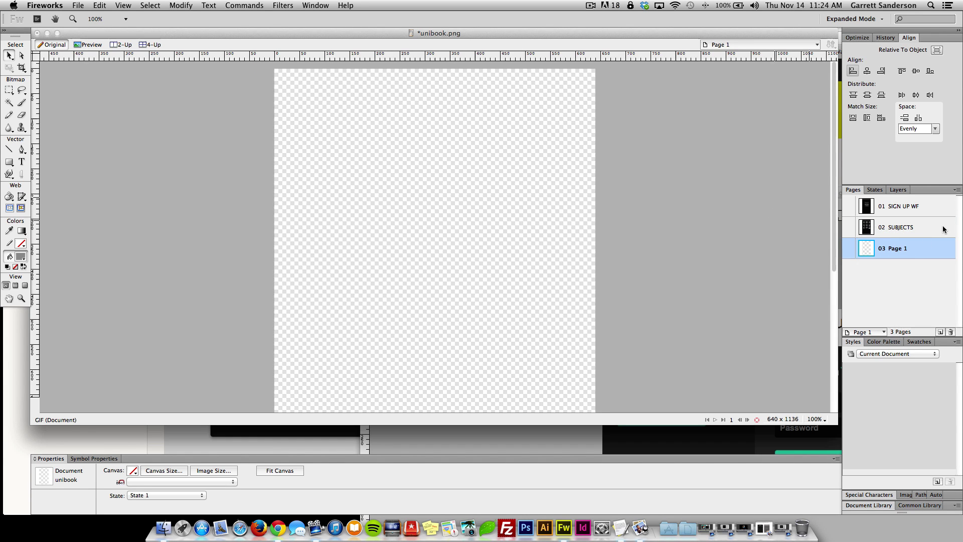
{"action": "left_click", "coordinate": [945, 230]}
Copy the SUBJECTS header bar, title and menu icon and paste them onto Page 1
{"action": "left_click", "coordinate": [530, 93]}
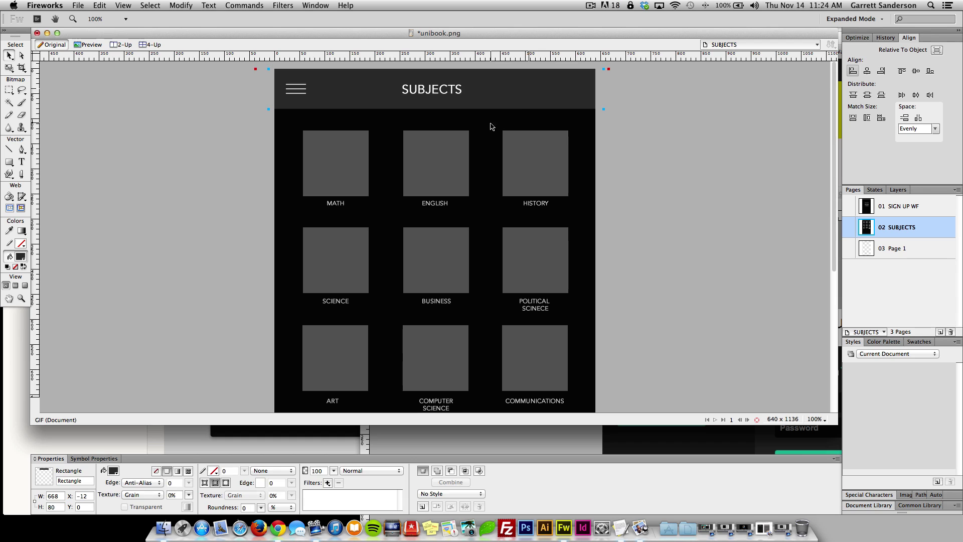
{"action": "left_click", "coordinate": [454, 91], "text": "shift"}
{"action": "left_click", "coordinate": [301, 90], "text": "shift"}
{"action": "key", "text": "cmd+c"}
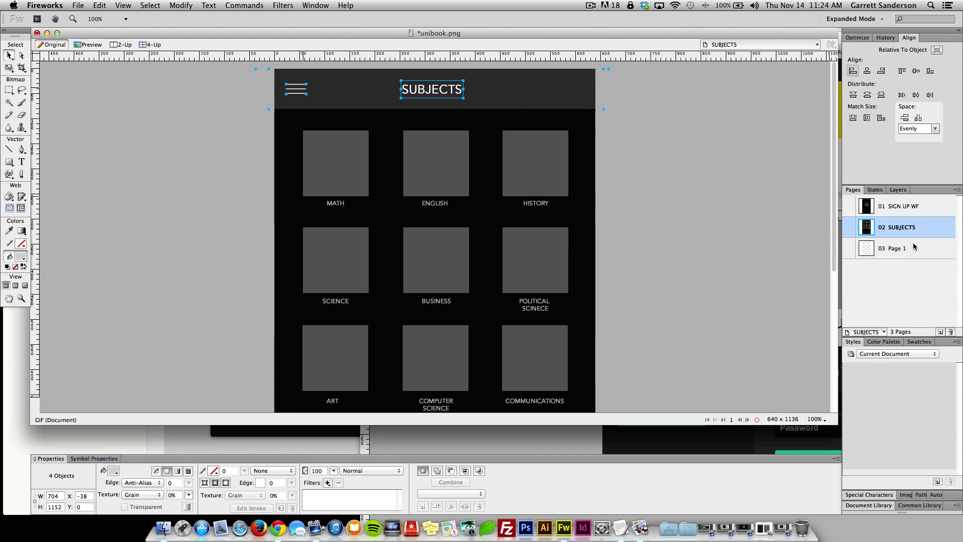
{"action": "left_click", "coordinate": [913, 247]}
{"action": "key", "text": "cmd+v"}
Position the pasted header flush with the top of Page 1
{"action": "mouse_move", "coordinate": [427, 193]}
{"action": "left_mouse_down"}
{"action": "mouse_move", "coordinate": [424, 269]}
{"action": "mouse_move", "coordinate": [423, 208]}
{"action": "left_mouse_up"}
{"action": "key", "text": "shift+Up"}
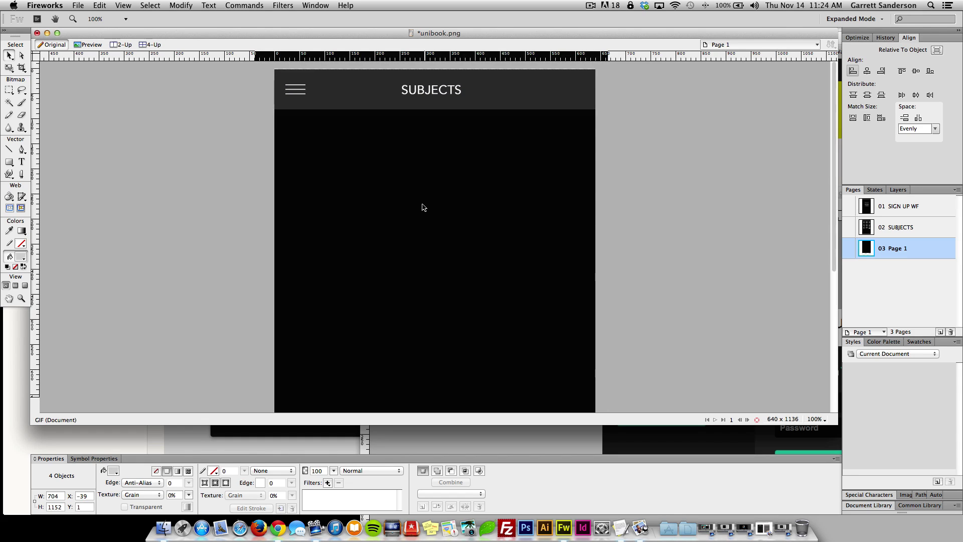
{"action": "key", "text": "Up"}
{"action": "left_click", "coordinate": [634, 178]}
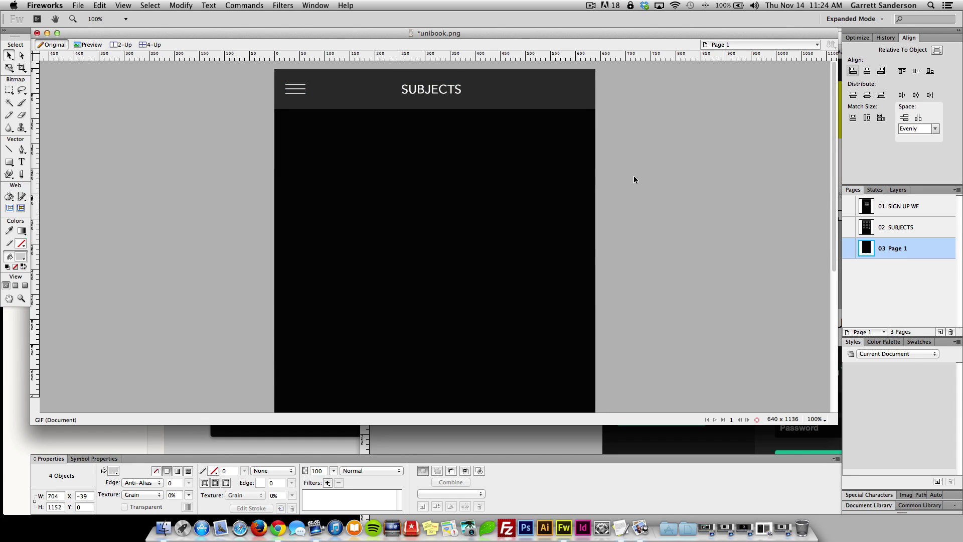
Retitle the header from SUBJECTS to MATH
{"action": "double_click", "coordinate": [440, 89]}
{"action": "type", "text": "MATH"}
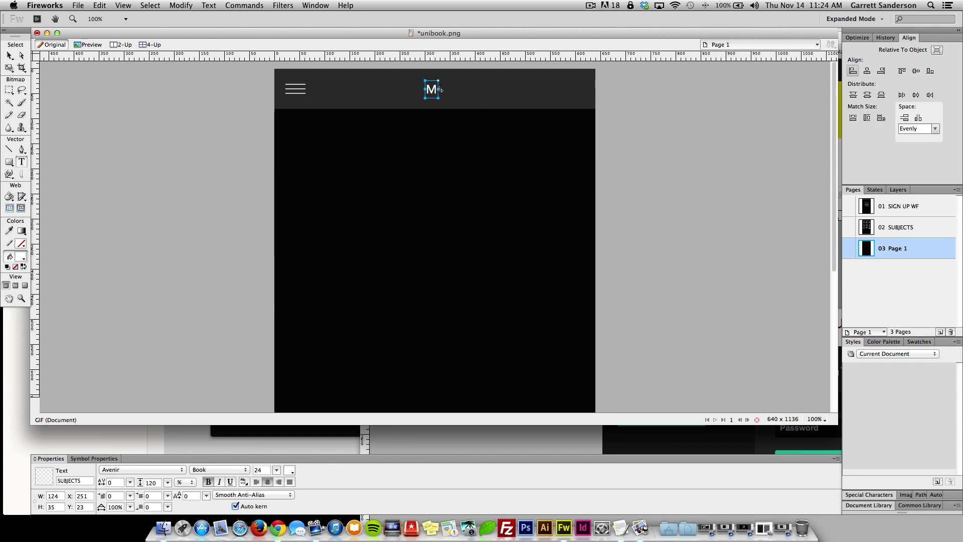
{"action": "left_click", "coordinate": [10, 55]}
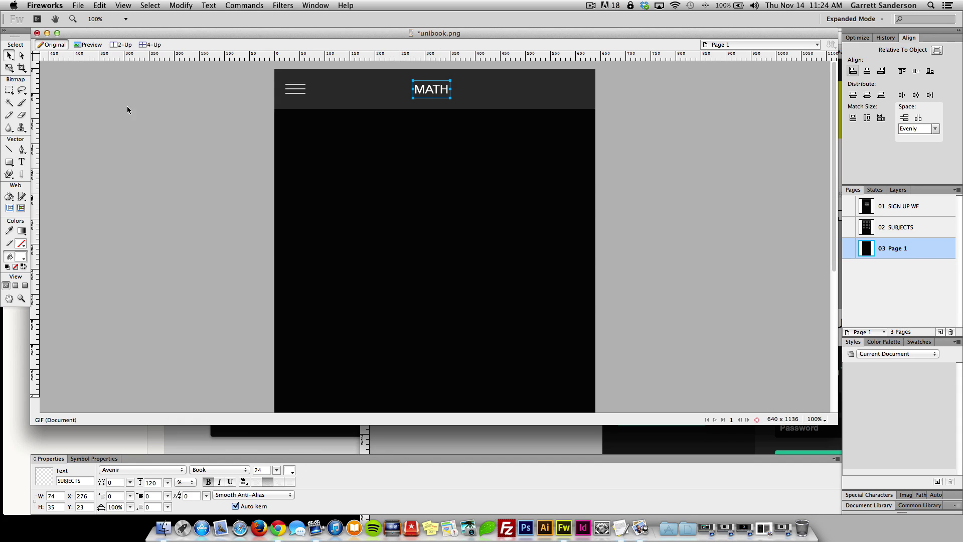
{"action": "left_click", "coordinate": [128, 107]}
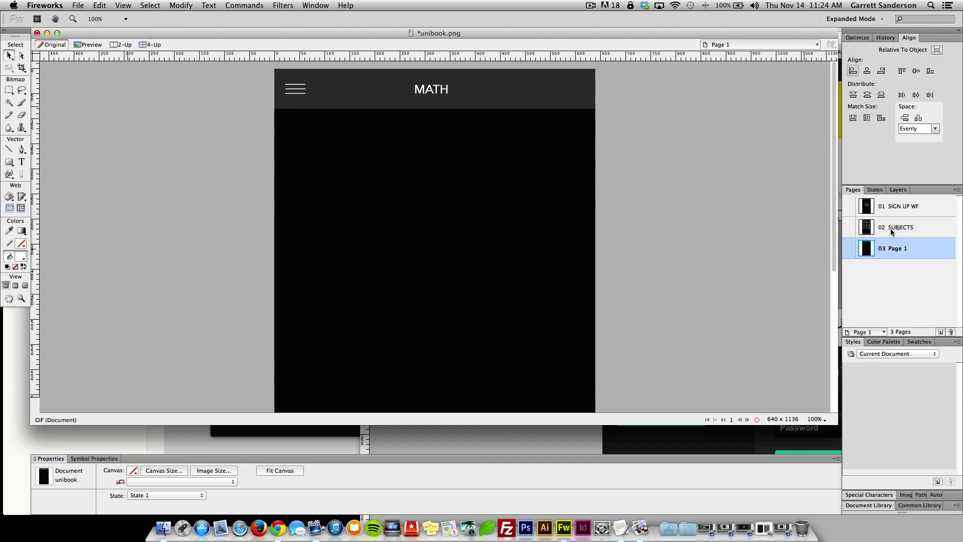
Draw a 133 px square below the header, fill it grey #888888, and shift it slightly left and down
{"action": "left_click", "coordinate": [9, 161]}
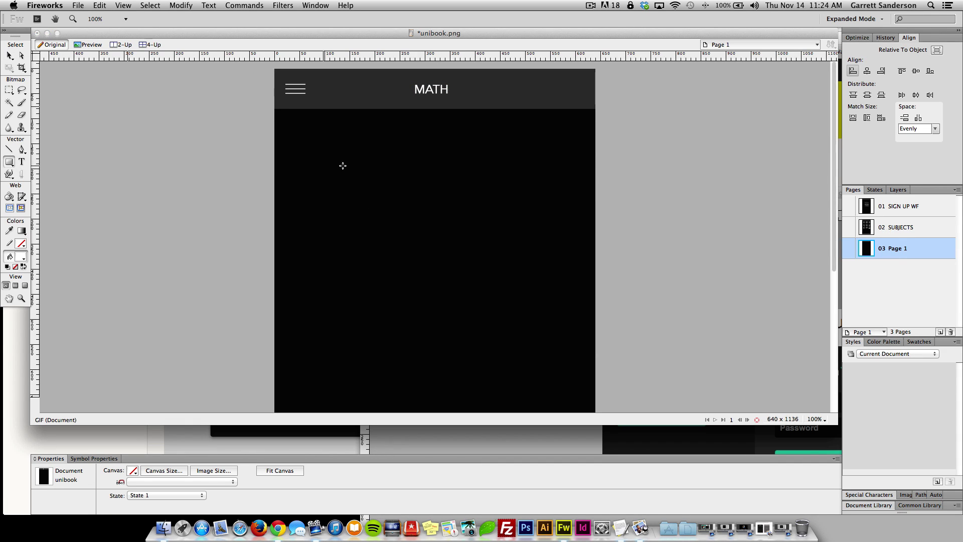
{"action": "left_click_drag", "start_coordinate": [295, 124], "coordinate": [362, 185]}
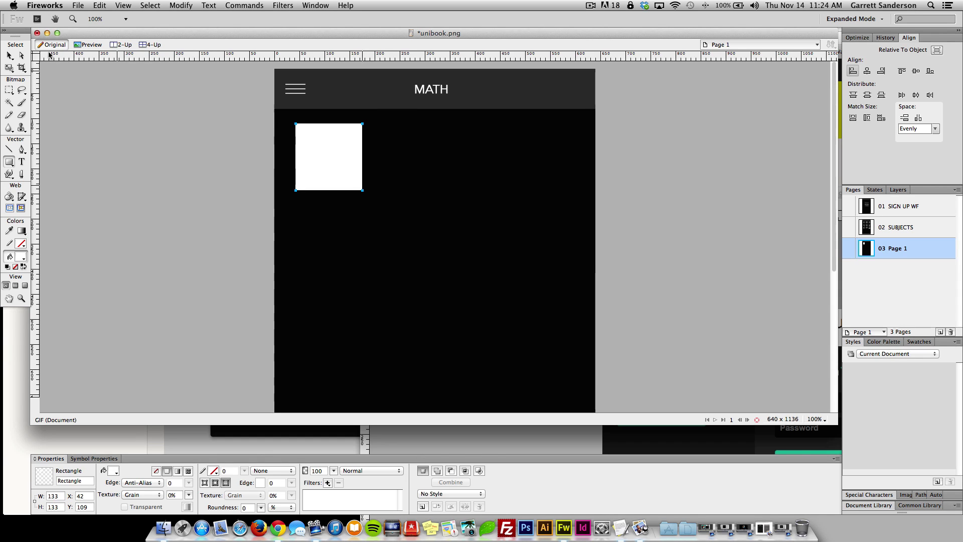
{"action": "left_click", "coordinate": [22, 257]}
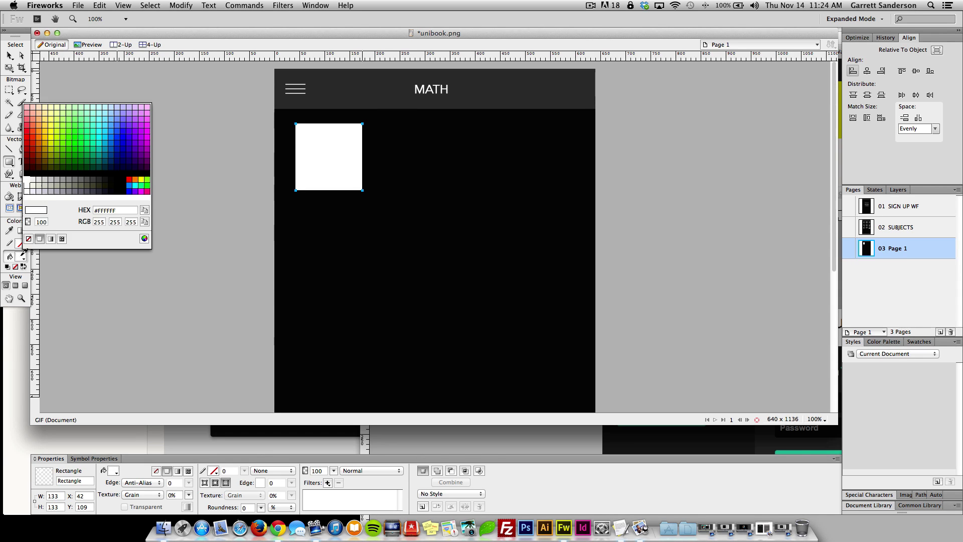
{"action": "left_click", "coordinate": [70, 178]}
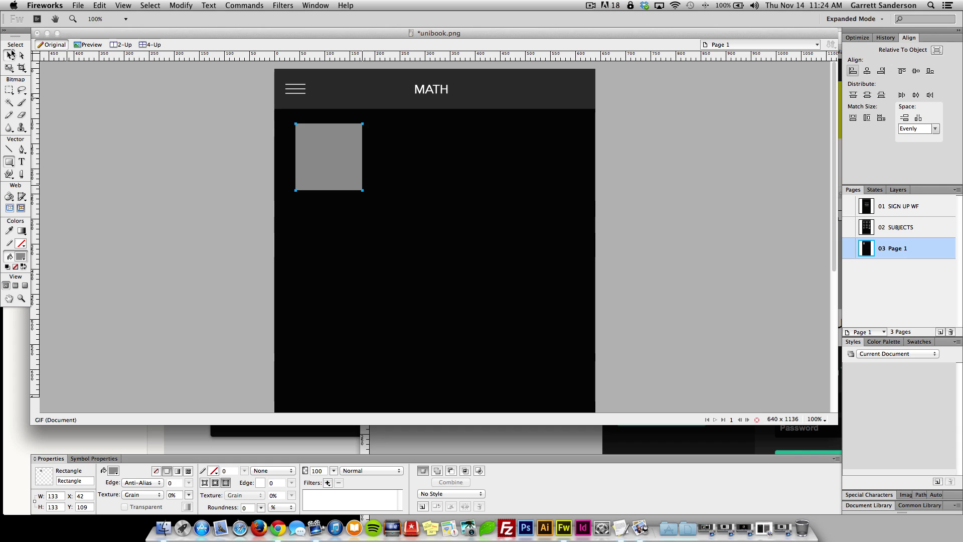
{"action": "left_click", "coordinate": [10, 55]}
{"action": "left_click_drag", "start_coordinate": [334, 155], "coordinate": [326, 158]}
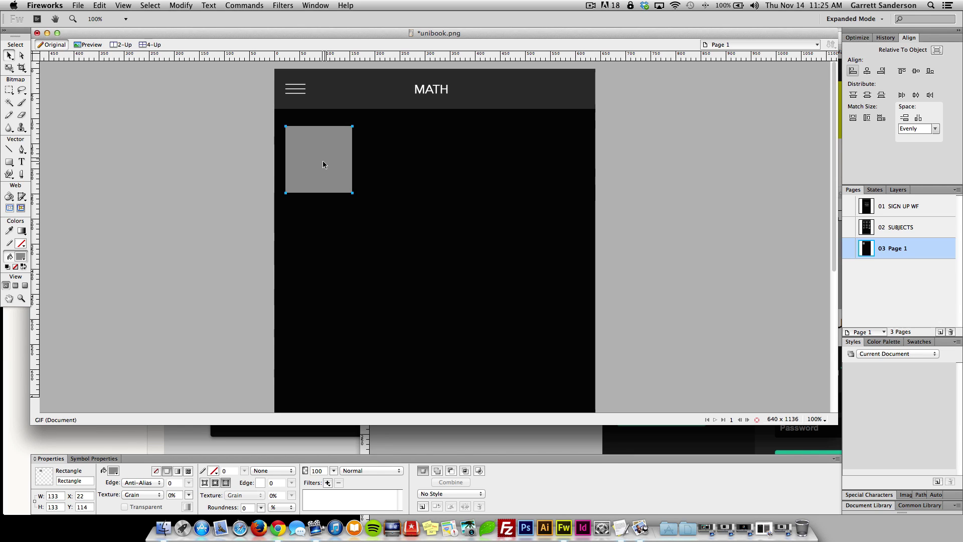
Scale the grey square down to about 112 px and move it up to line up its edge
{"action": "key", "text": "super+shift+t"}
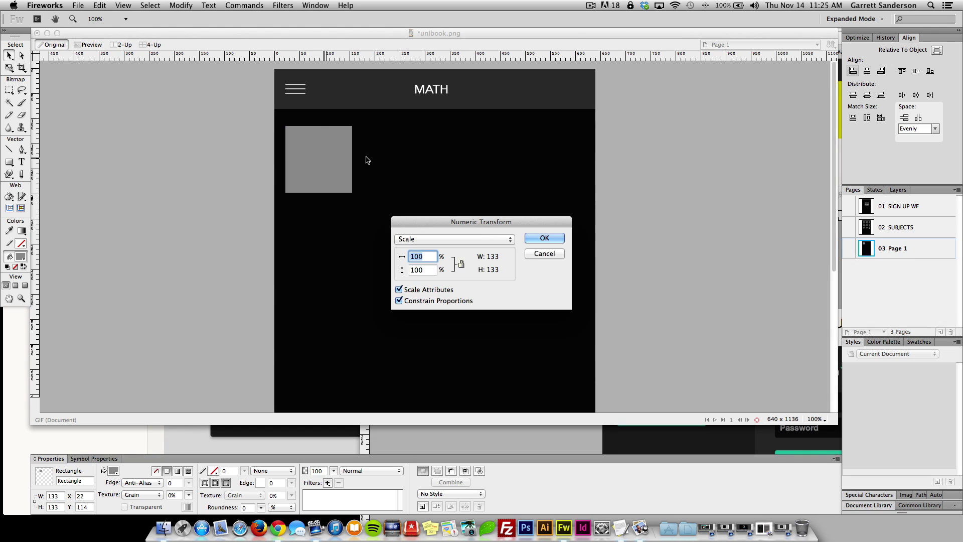
{"action": "key", "text": "Return"}
{"action": "key", "text": "q"}
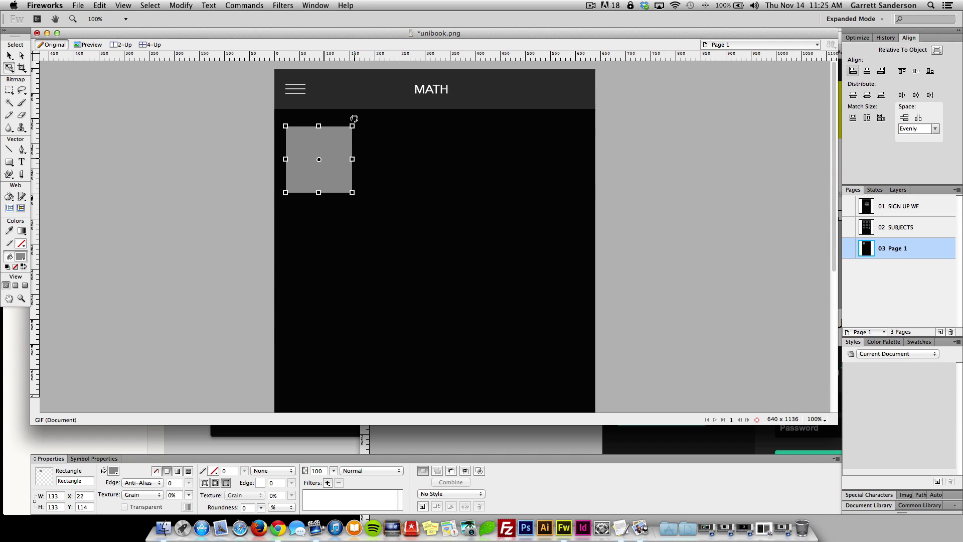
{"action": "left_click_drag", "start_coordinate": [352, 125], "coordinate": [344, 144]}
{"action": "key", "text": "Return"}
{"action": "key", "text": "v"}
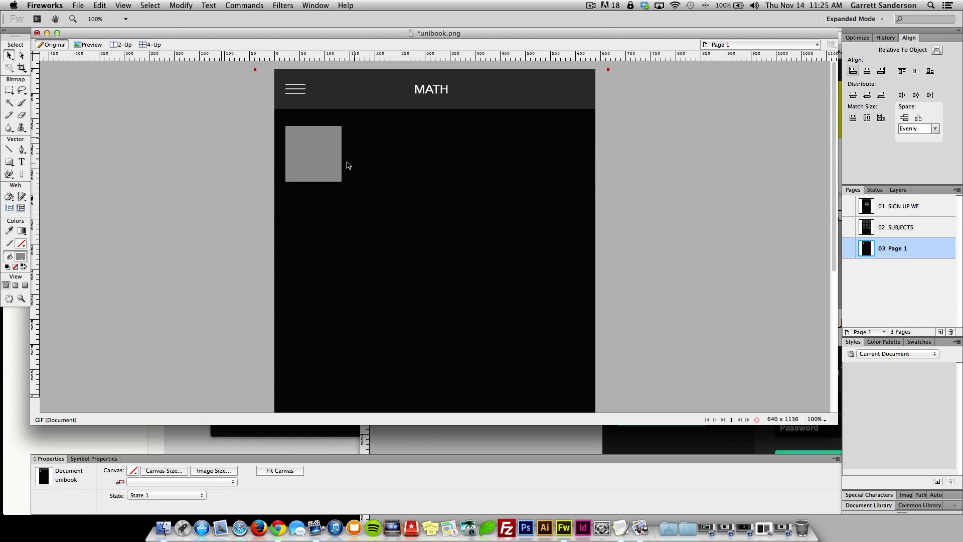
{"action": "mouse_move", "coordinate": [331, 156]}
{"action": "left_mouse_down"}
{"action": "mouse_move", "coordinate": [338, 148]}
{"action": "mouse_move", "coordinate": [329, 155]}
{"action": "mouse_move", "coordinate": [331, 143]}
{"action": "left_mouse_up"}
Reposition the square a few more times, then delete it
{"action": "left_click", "coordinate": [240, 145]}
{"action": "left_click", "coordinate": [230, 137]}
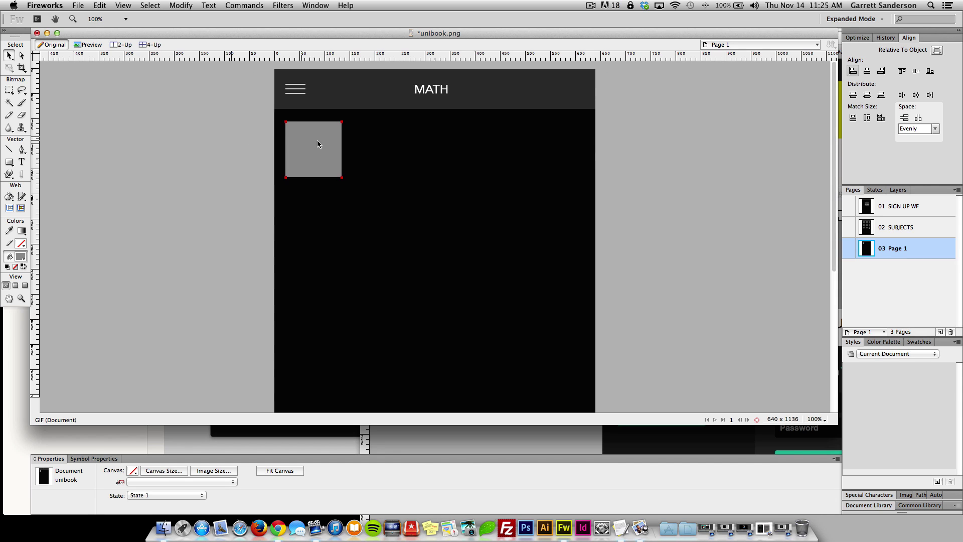
{"action": "left_click_drag", "start_coordinate": [317, 140], "coordinate": [330, 167]}
{"action": "left_click", "coordinate": [247, 163]}
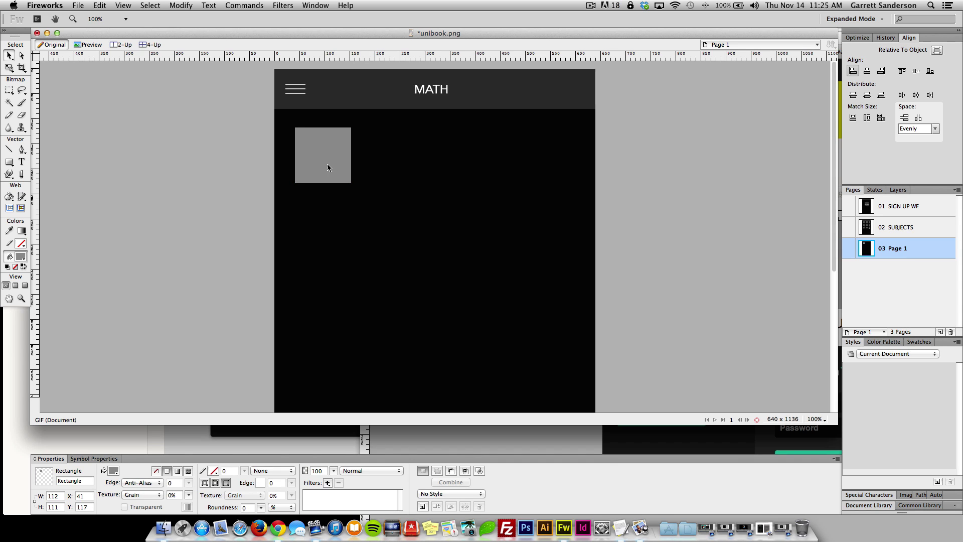
{"action": "left_click", "coordinate": [174, 147]}
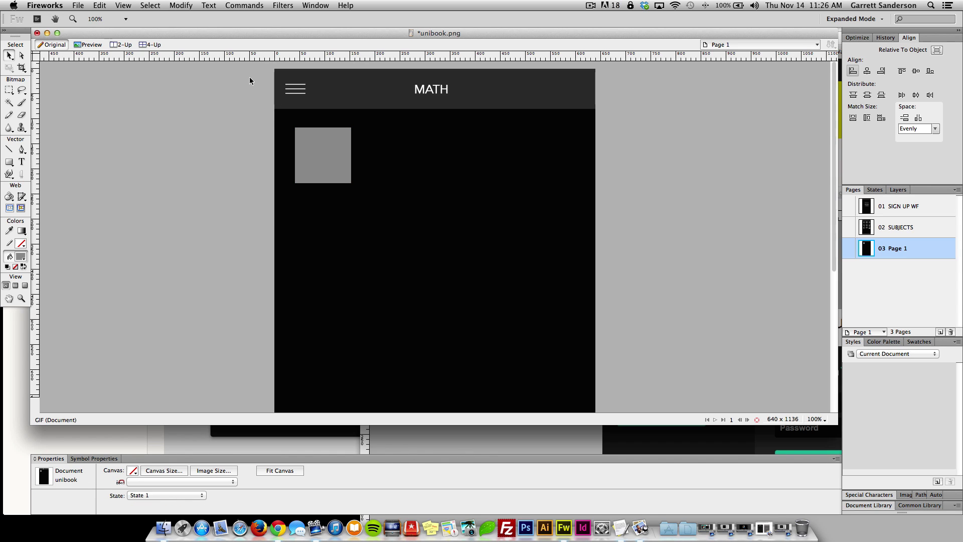
{"action": "left_click_drag", "start_coordinate": [333, 151], "coordinate": [330, 149]}
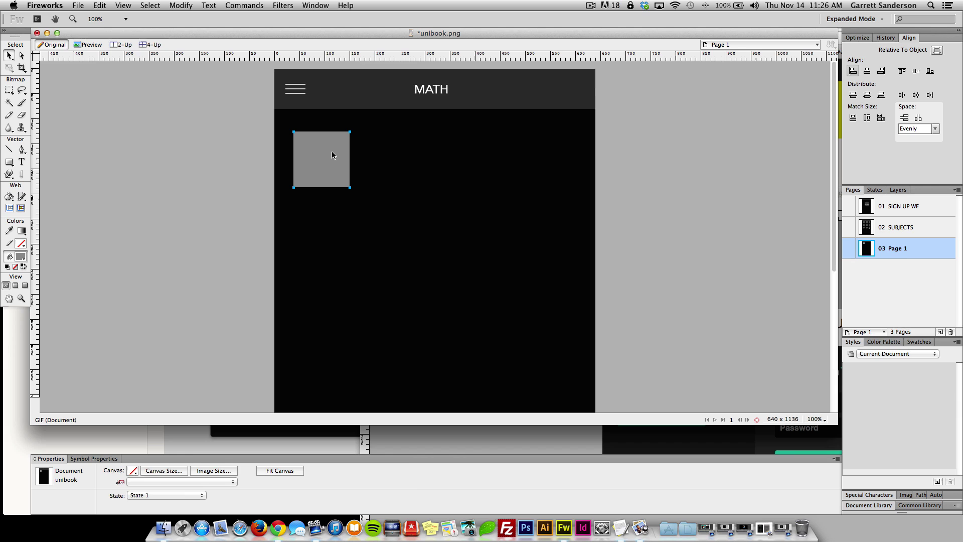
{"action": "key", "text": "BackSpace"}
Draw a thin bar under the MATH header and stretch it to 412 px wide
{"action": "left_click", "coordinate": [11, 165]}
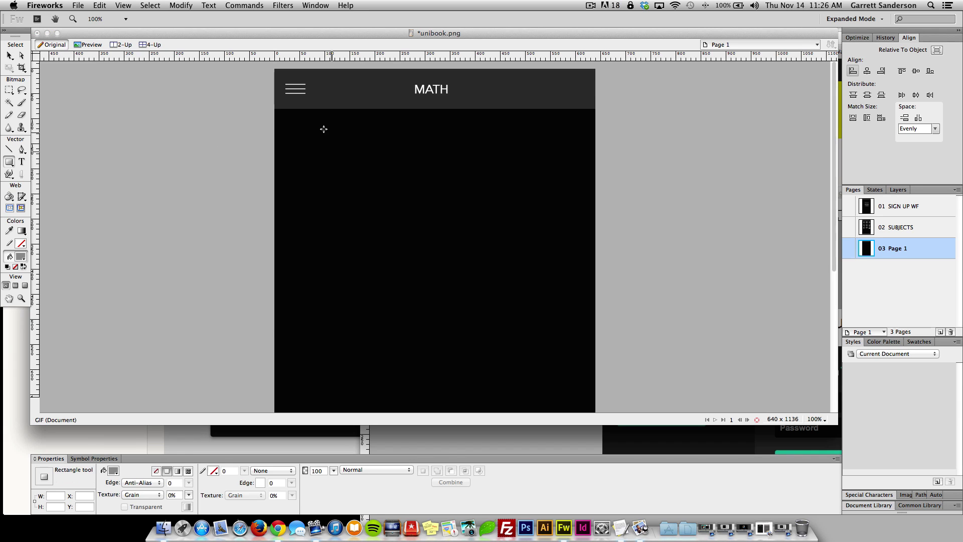
{"action": "left_click_drag", "start_coordinate": [296, 118], "coordinate": [463, 130]}
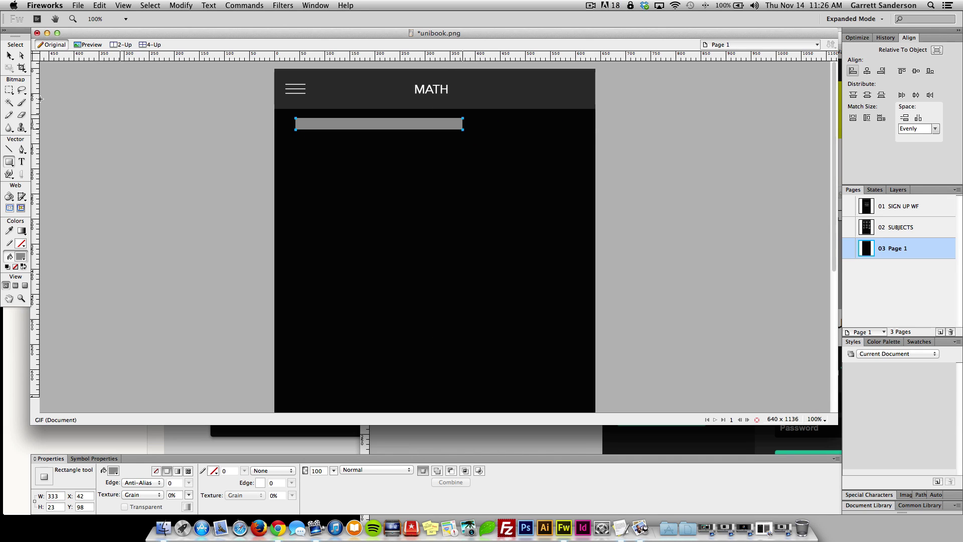
{"action": "key", "text": "v"}
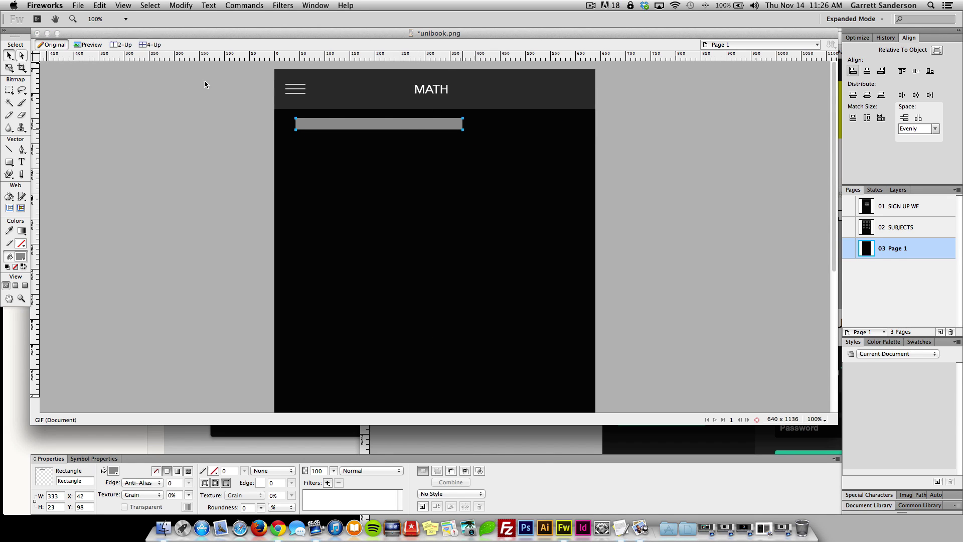
{"action": "key", "text": "q"}
{"action": "left_click_drag", "start_coordinate": [466, 123], "coordinate": [506, 124]}
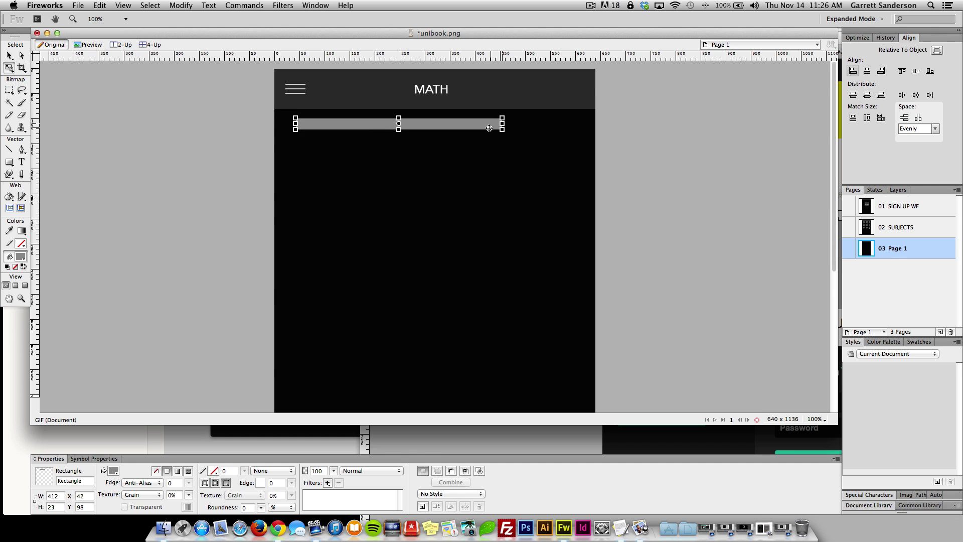
Search Pattern Tap for 'search bar' patterns
{"action": "key", "text": "v"}
{"action": "left_click", "coordinate": [278, 528]}
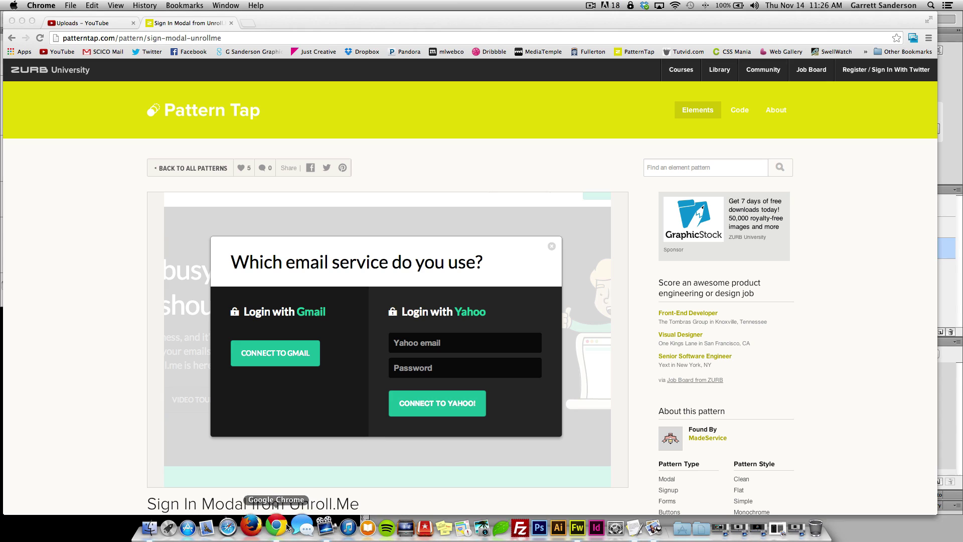
{"action": "type", "text": "se"}
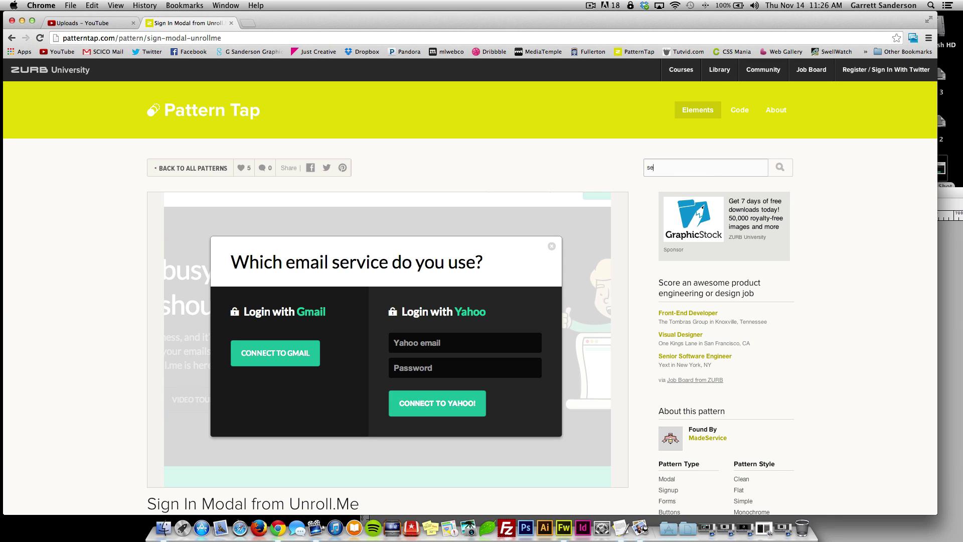
{"action": "type", "text": "arch bar"}
{"action": "key", "text": "Return"}
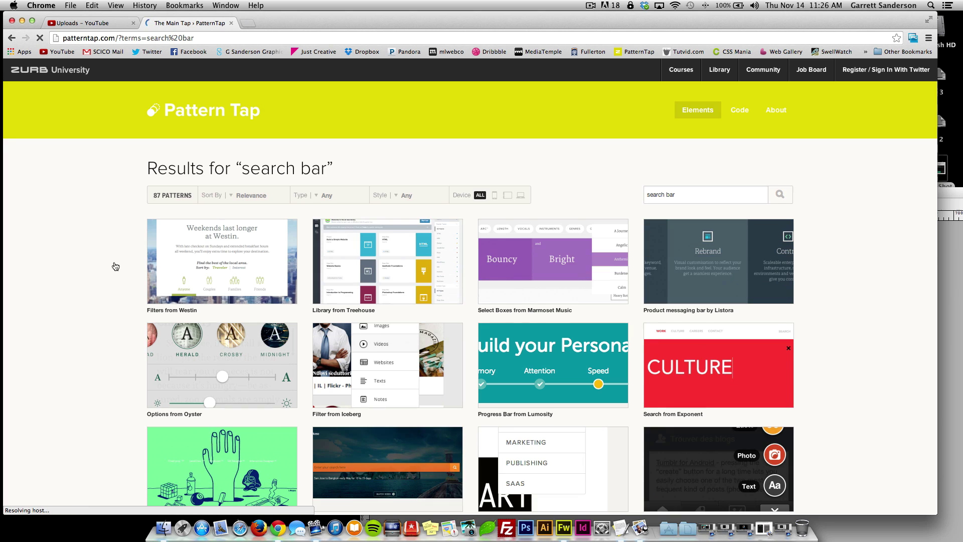
Browse the results and screenshot the orange Adioso search bar
{"action": "scroll", "coordinate": [114, 265], "scroll_direction": "down", "scroll_amount": 3}
{"action": "scroll", "coordinate": [114, 266], "scroll_direction": "down", "scroll_amount": 3}
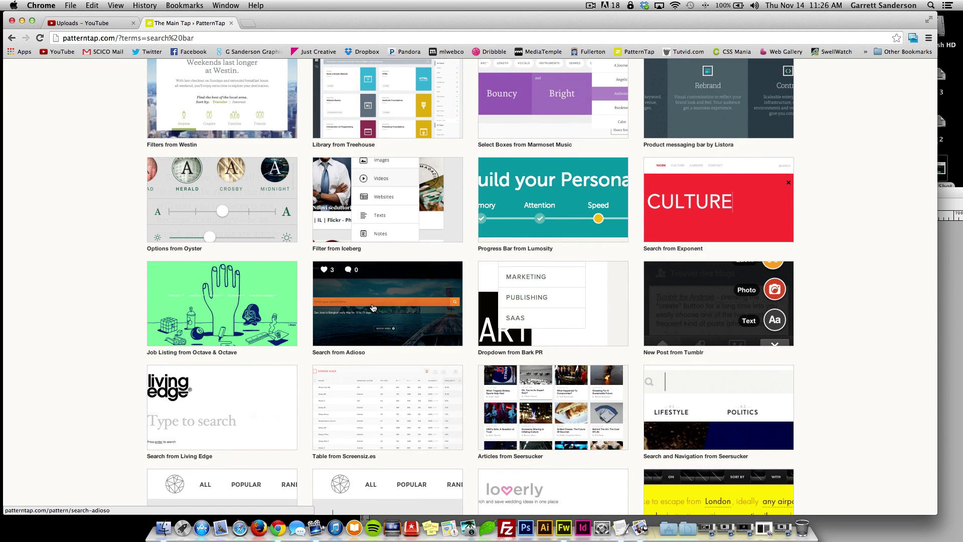
{"action": "scroll", "coordinate": [373, 308], "scroll_direction": "down", "scroll_amount": 1}
{"action": "scroll", "coordinate": [311, 261], "scroll_direction": "up", "scroll_amount": 4}
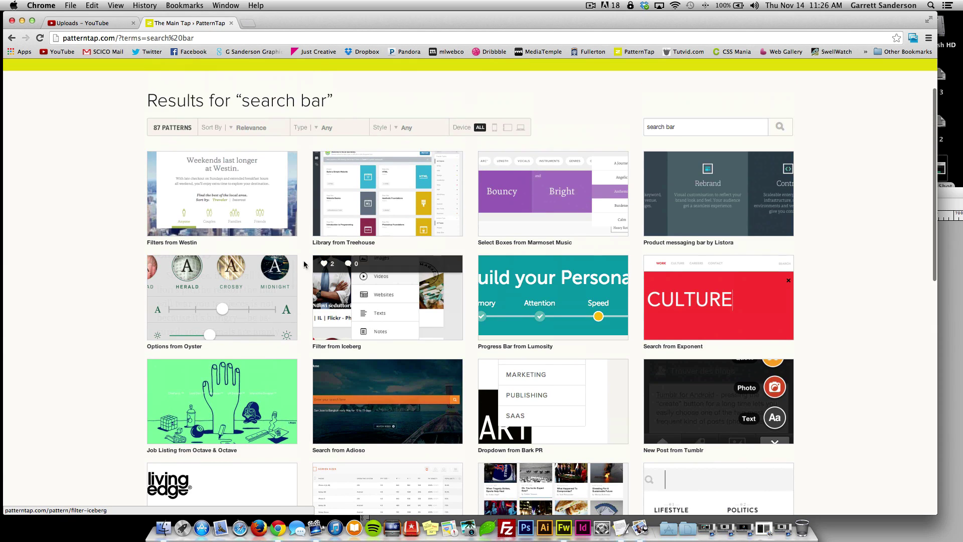
{"action": "scroll", "coordinate": [247, 215], "scroll_direction": "down", "scroll_amount": 5}
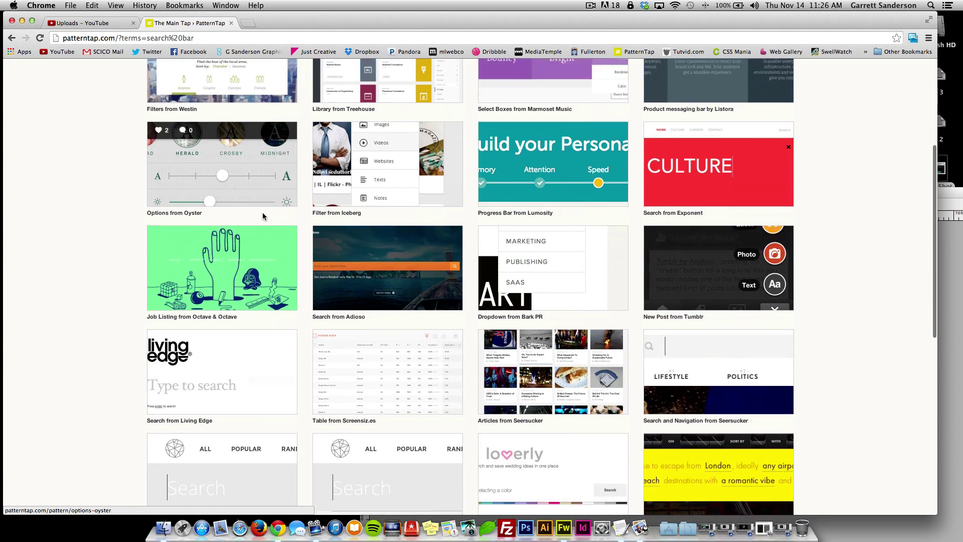
{"action": "scroll", "coordinate": [65, 240], "scroll_direction": "down", "scroll_amount": 5}
{"action": "scroll", "coordinate": [465, 200], "scroll_direction": "up", "scroll_amount": 3}
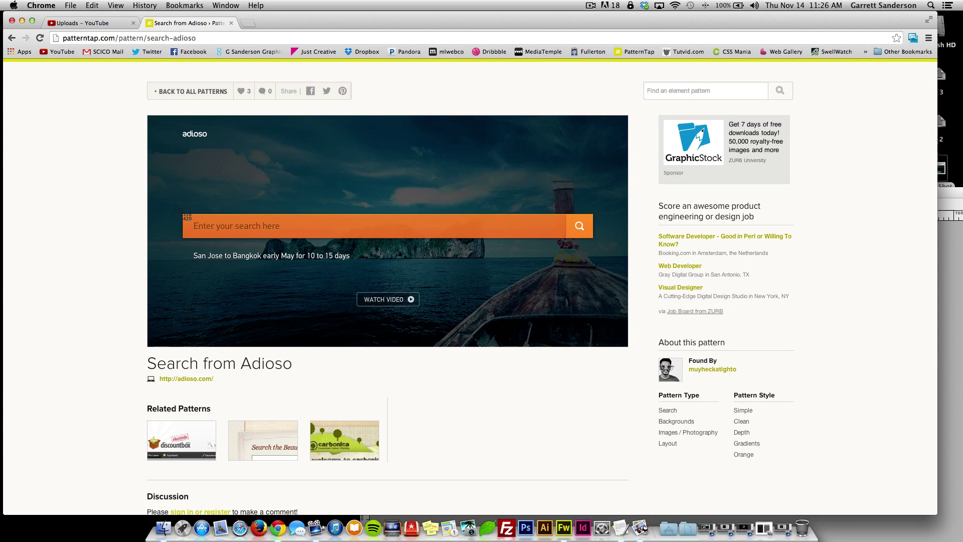
{"action": "left_click_drag", "start_coordinate": [179, 211], "coordinate": [598, 244]}
Return from Pattern Tap to the Fireworks wireframe document
{"action": "scroll", "coordinate": [501, 286], "scroll_direction": "down", "scroll_amount": 3}
{"action": "scroll", "coordinate": [259, 329], "scroll_direction": "up", "scroll_amount": 3}
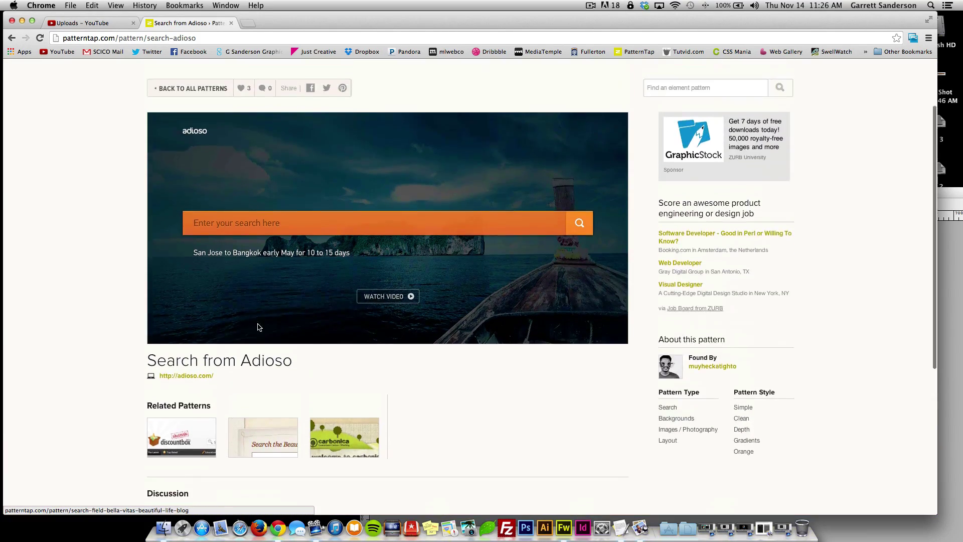
{"action": "scroll", "coordinate": [259, 327], "scroll_direction": "up", "scroll_amount": 1}
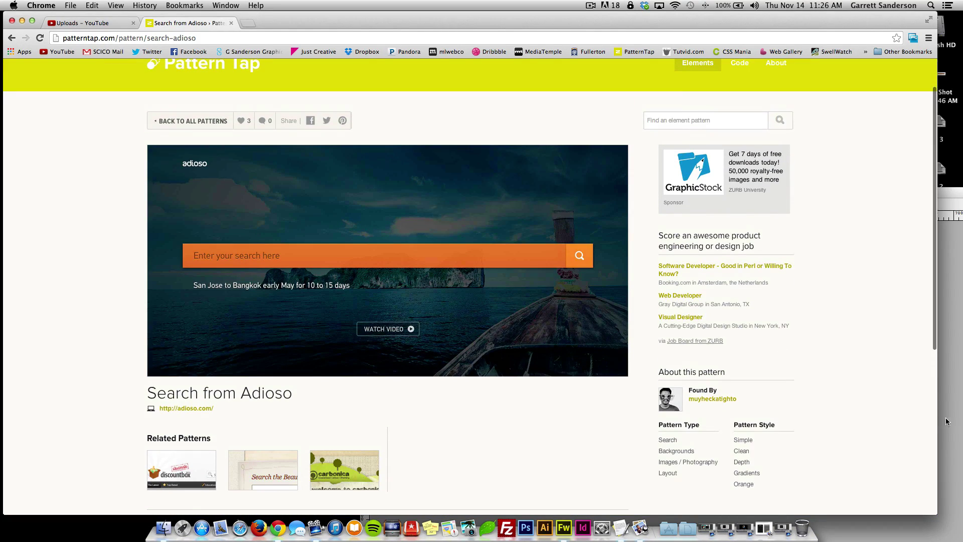
{"action": "left_click", "coordinate": [948, 422]}
{"action": "key", "text": "super+Tab"}
{"action": "left_click", "coordinate": [949, 417]}
{"action": "left_click", "coordinate": [342, 337]}
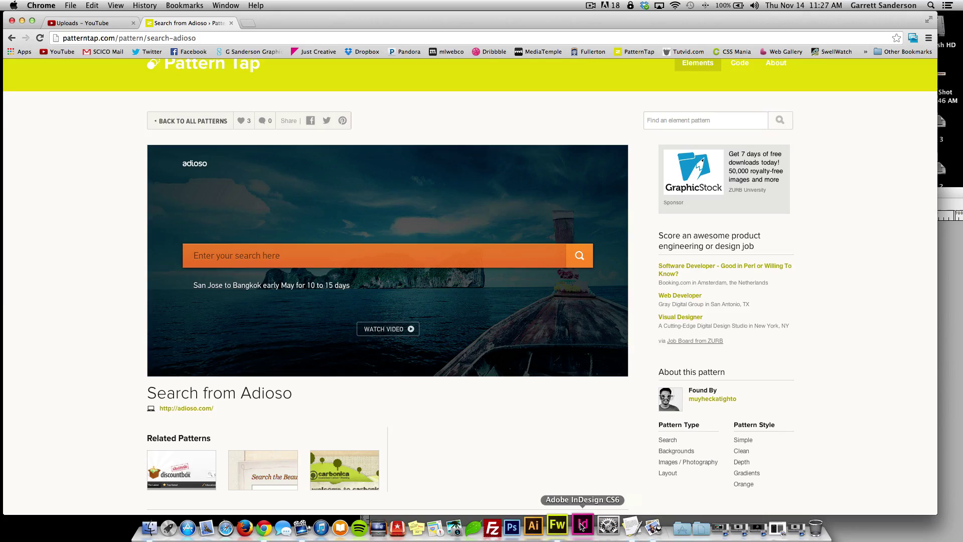
{"action": "left_click", "coordinate": [550, 527]}
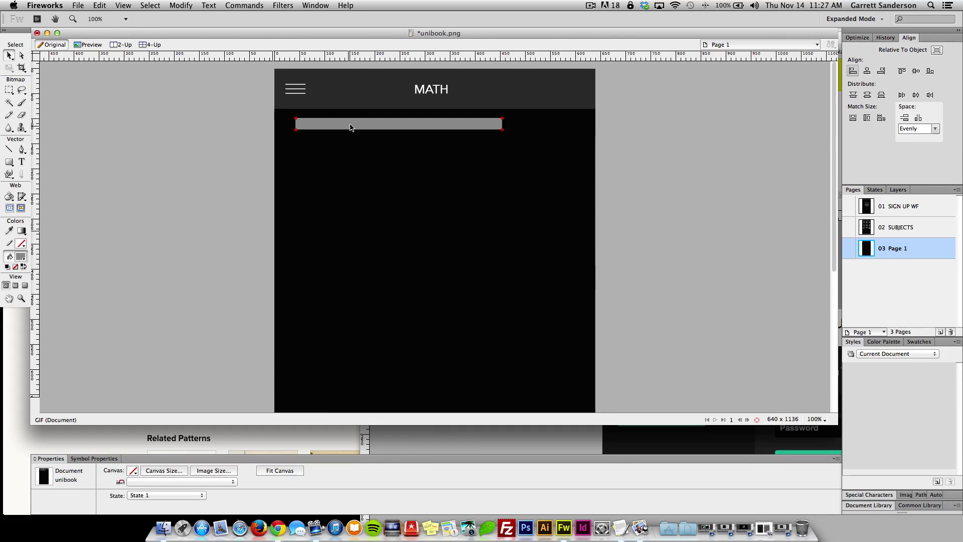
Show the Desktop files as icons in a Finder window
{"action": "left_click", "coordinate": [353, 125]}
{"action": "left_click", "coordinate": [410, 210]}
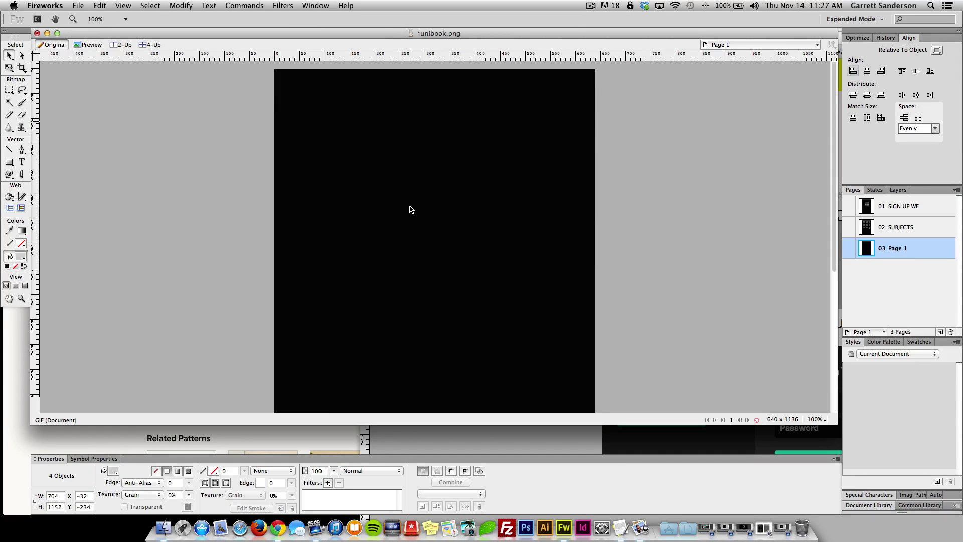
{"action": "left_click", "coordinate": [161, 522]}
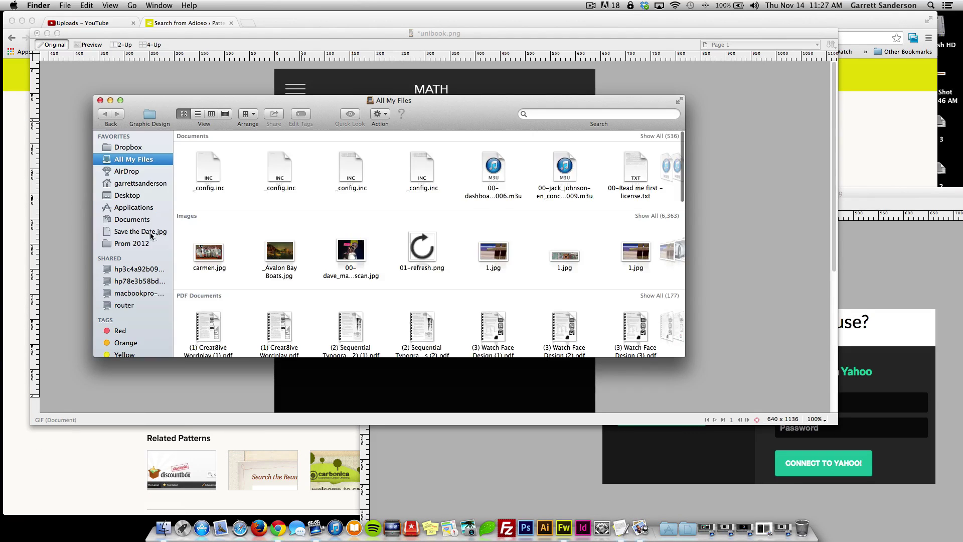
{"action": "left_click", "coordinate": [144, 196]}
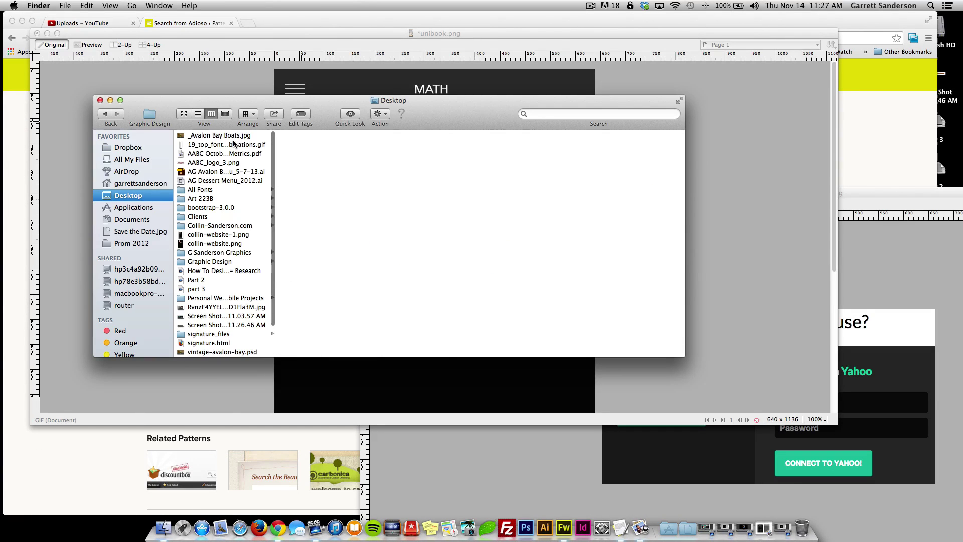
{"action": "left_click", "coordinate": [184, 114]}
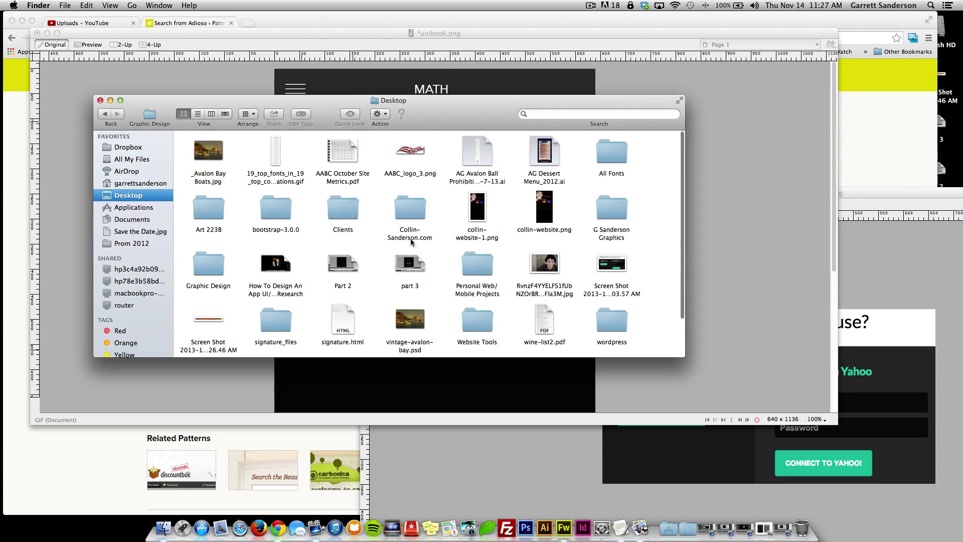
{"action": "scroll", "coordinate": [364, 236], "scroll_direction": "down", "scroll_amount": 3}
{"action": "scroll", "coordinate": [364, 236], "scroll_direction": "up", "scroll_amount": 2}
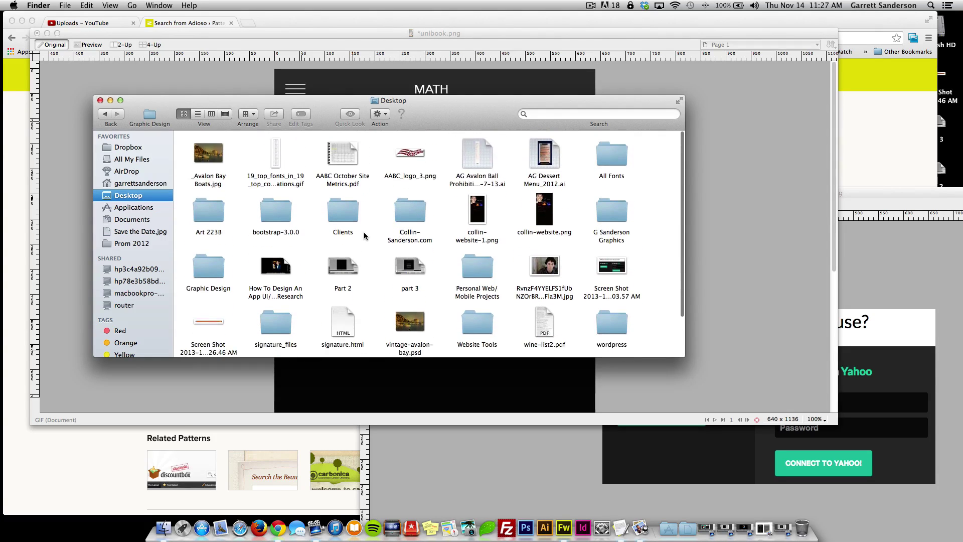
Drag the new search bar screenshot into the wireframe and move it onto the page
{"action": "left_click", "coordinate": [207, 299]}
{"action": "scroll", "coordinate": [216, 306], "scroll_direction": "down", "scroll_amount": 1}
{"action": "left_click_drag", "start_coordinate": [422, 387], "coordinate": [422, 387]}
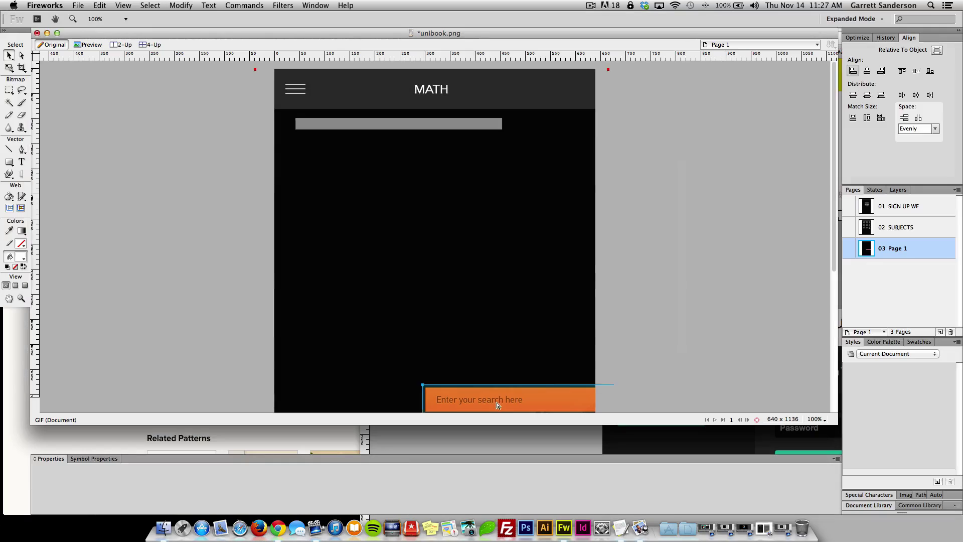
{"action": "left_click_drag", "start_coordinate": [528, 400], "coordinate": [403, 213]}
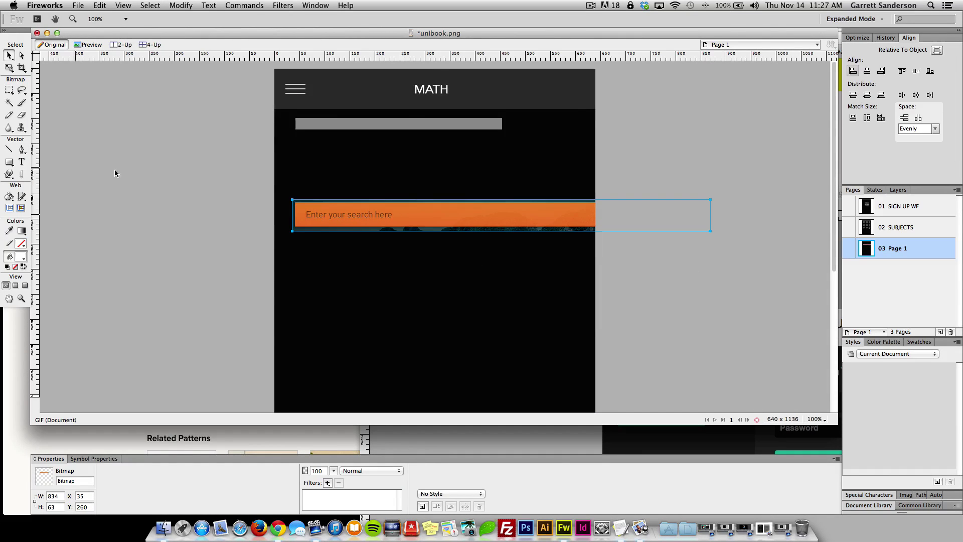
Shrink the search bar screenshot to the page width and move it up under the header
{"action": "key", "text": "q"}
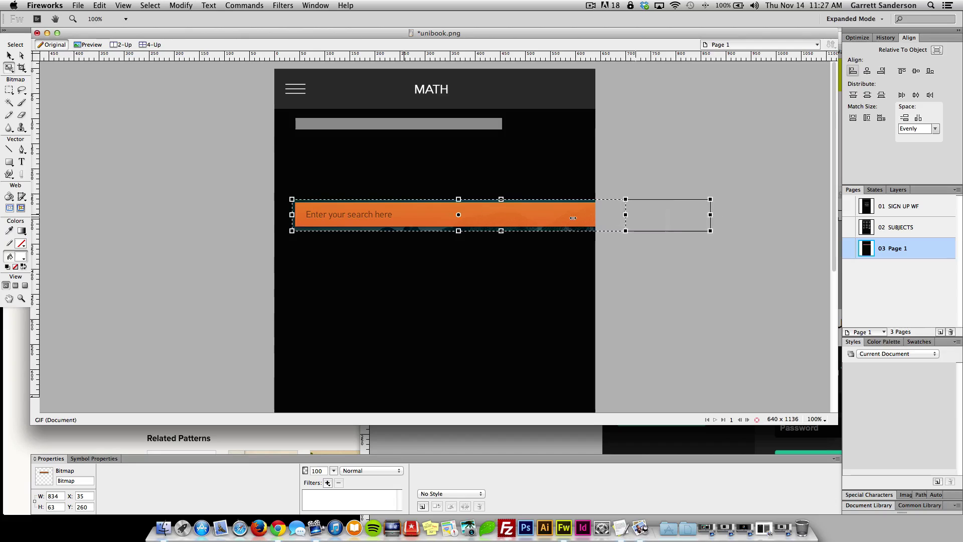
{"action": "left_click_drag", "start_coordinate": [573, 217], "coordinate": [545, 216]}
{"action": "key", "text": "super+z"}
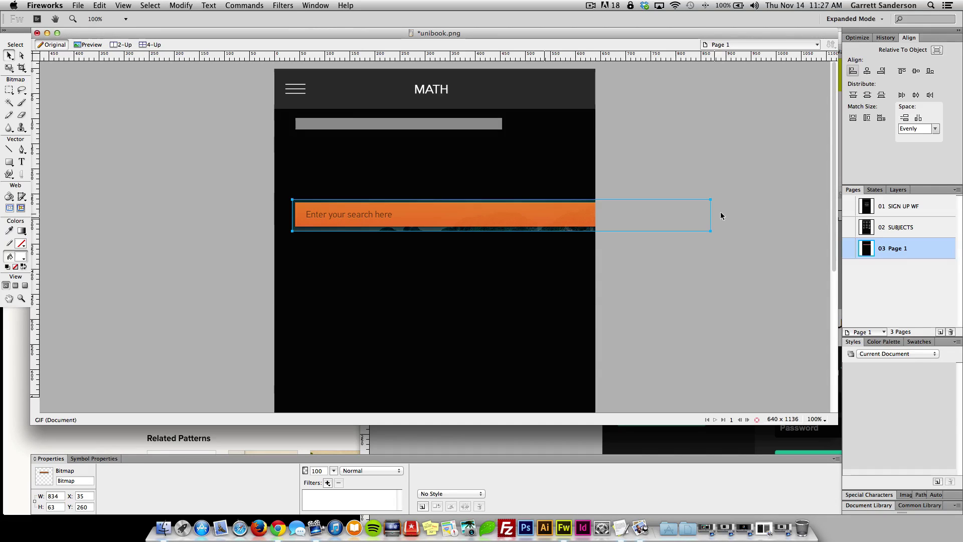
{"action": "left_click_drag", "start_coordinate": [711, 215], "coordinate": [535, 219]}
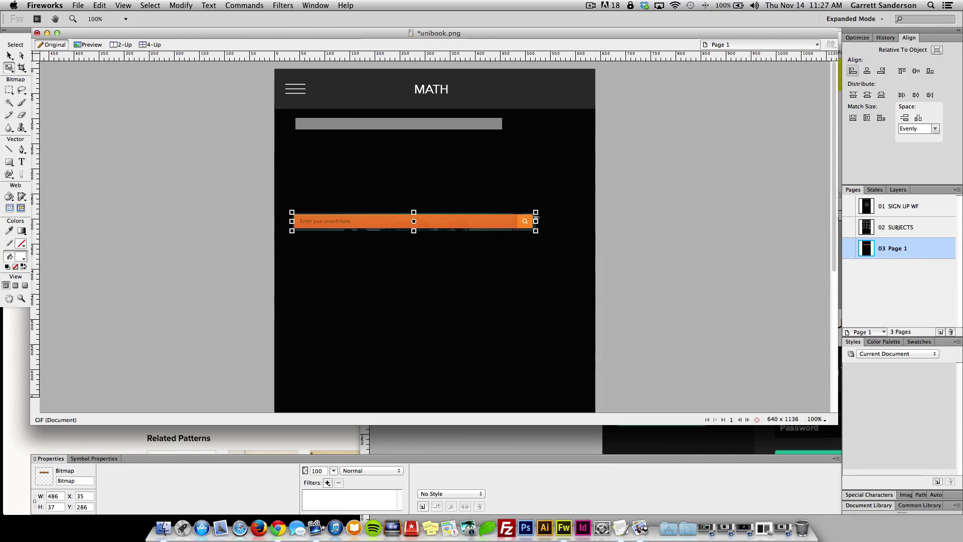
{"action": "key", "text": "v"}
{"action": "left_click", "coordinate": [260, 148]}
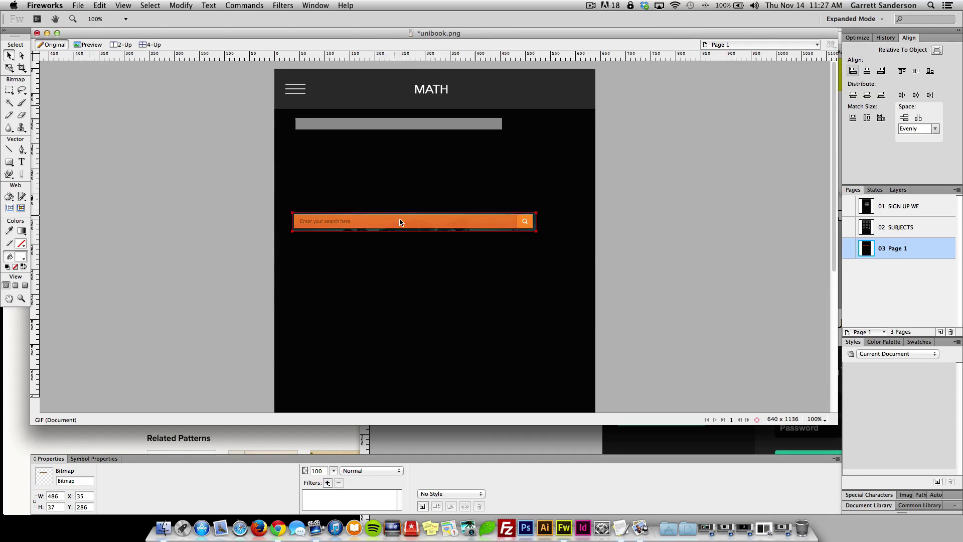
{"action": "left_click_drag", "start_coordinate": [400, 219], "coordinate": [421, 169]}
Move the grey bar down onto the search bar and bring it to the front
{"action": "left_click", "coordinate": [420, 125]}
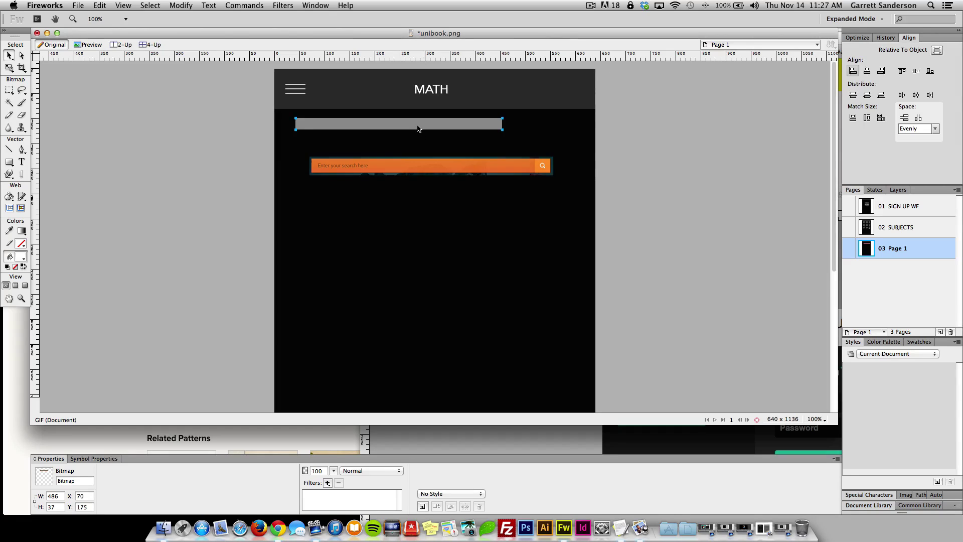
{"action": "left_click_drag", "start_coordinate": [417, 126], "coordinate": [421, 161]}
{"action": "key", "text": "super+shift+Up"}
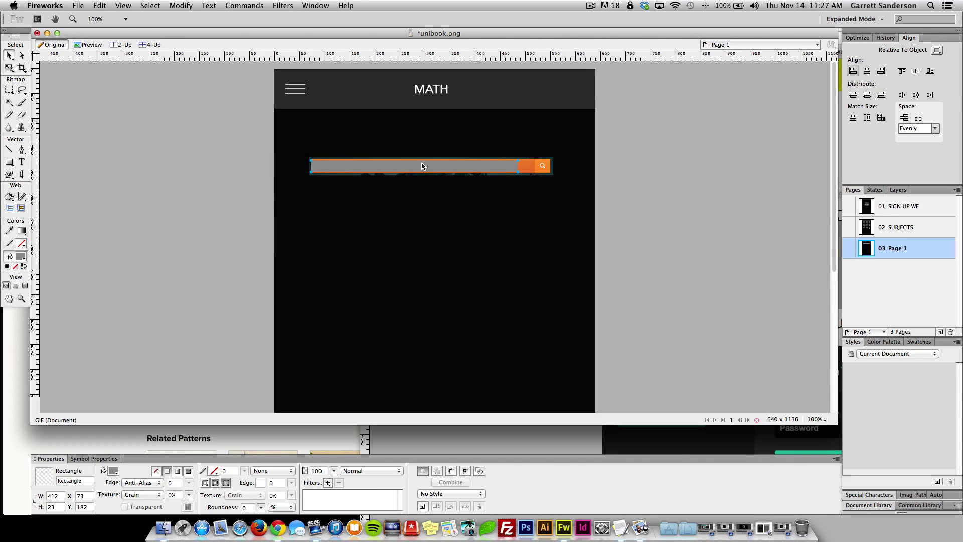
Nudge the grey bar into place and widen and heighten it across the search bar
{"action": "key", "text": "Right"}
{"action": "key", "text": "Up"}
{"action": "key", "text": "Up"}
{"action": "key", "text": "Up"}
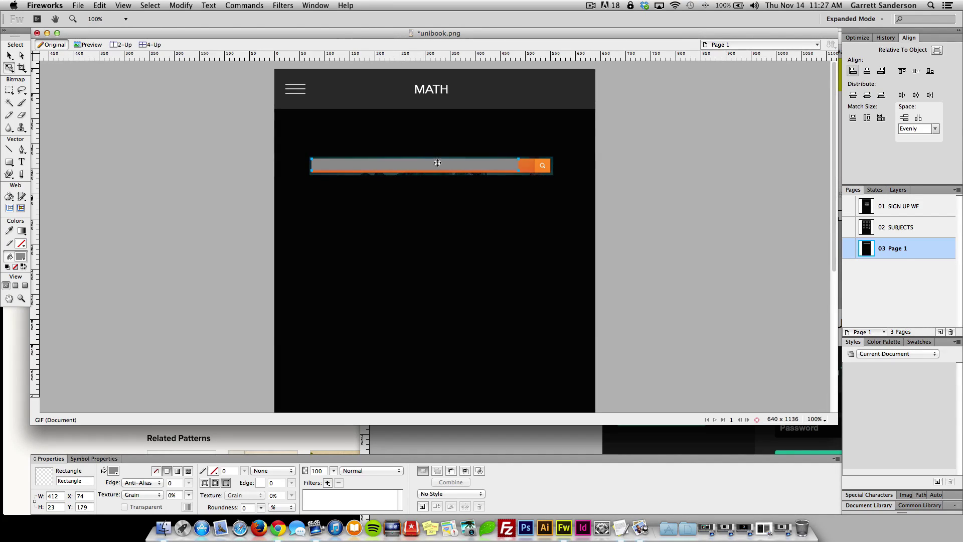
{"action": "key", "text": "super+t"}
{"action": "left_click_drag", "start_coordinate": [518, 164], "coordinate": [551, 166]}
{"action": "left_click_drag", "start_coordinate": [429, 169], "coordinate": [430, 171]}
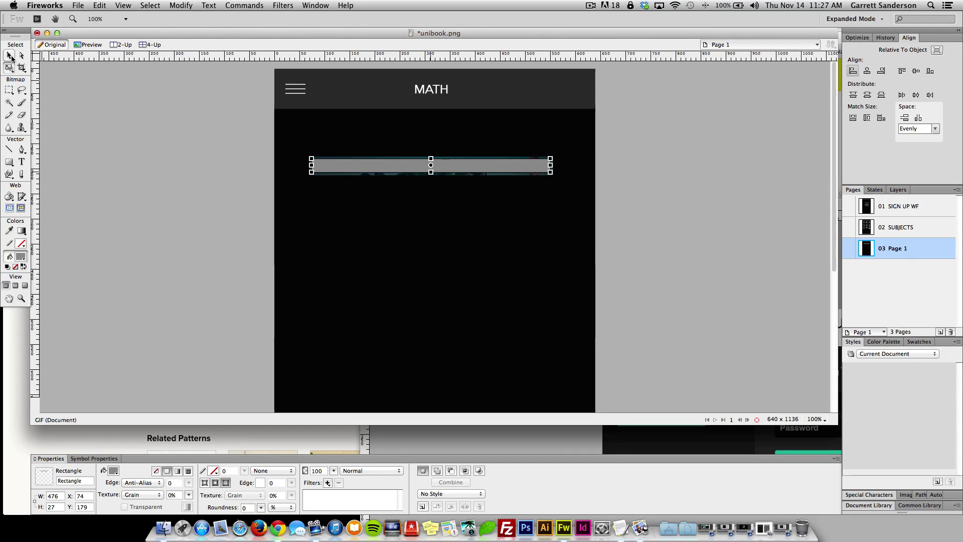
{"action": "left_click", "coordinate": [9, 55]}
Extend the grey bar's bottom edge slightly so it measures 476 x 27 px
{"action": "key", "text": "super+d"}
{"action": "left_click", "coordinate": [404, 173]}
{"action": "key", "text": "q"}
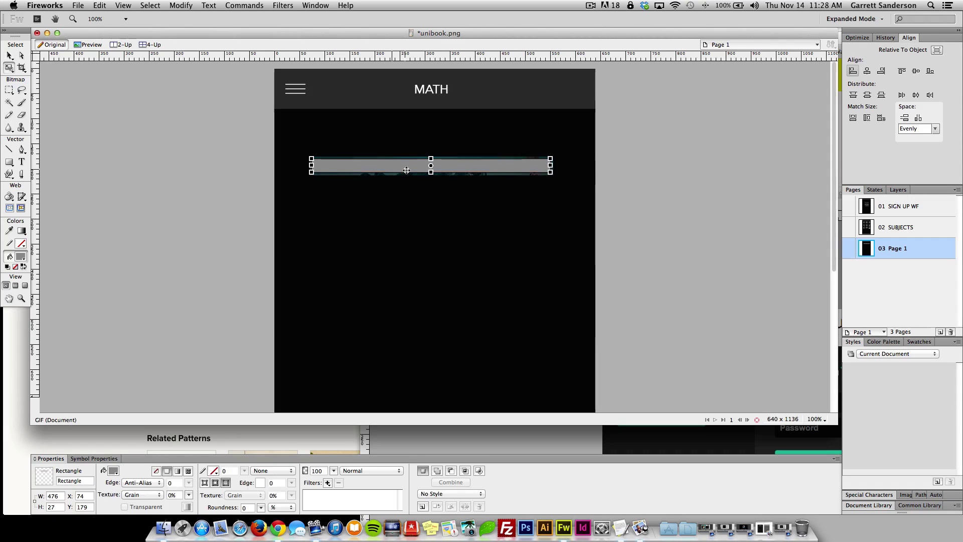
{"action": "left_click_drag", "start_coordinate": [430, 173], "coordinate": [431, 172]}
{"action": "key", "text": "v"}
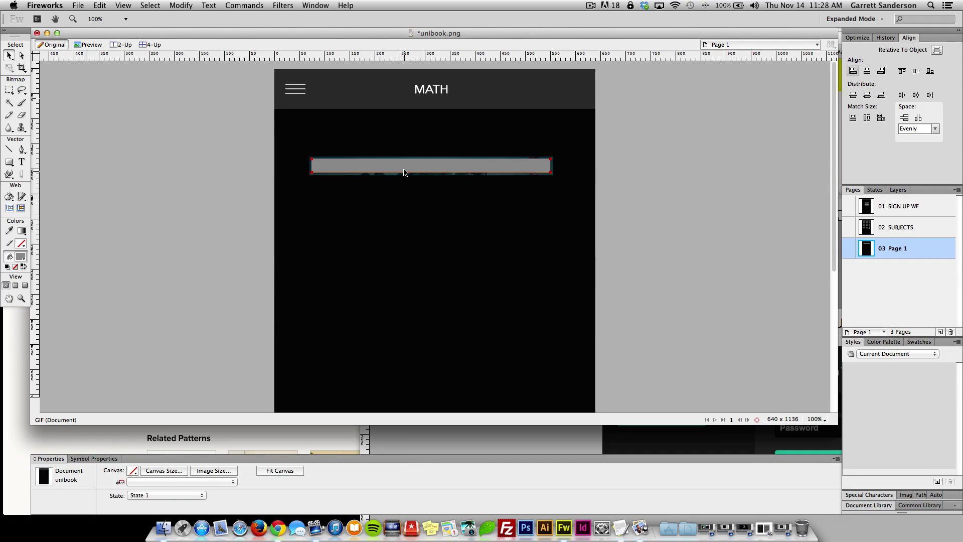
{"action": "left_click", "coordinate": [405, 173]}
{"action": "left_click", "coordinate": [410, 220]}
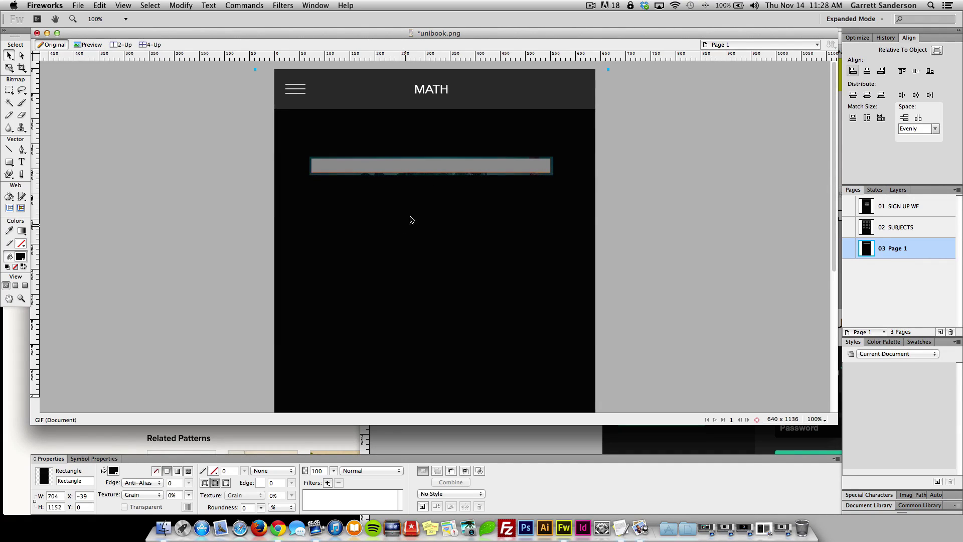
{"action": "left_click", "coordinate": [416, 170]}
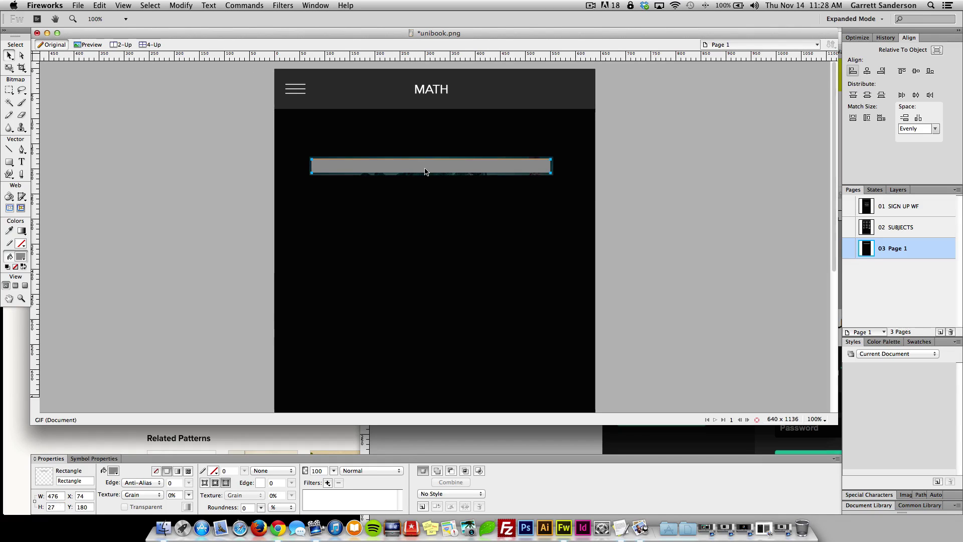
Move the grey bar below the orange search bar and type 'Search Math Books' on it
{"action": "left_click_drag", "start_coordinate": [424, 171], "coordinate": [420, 197]}
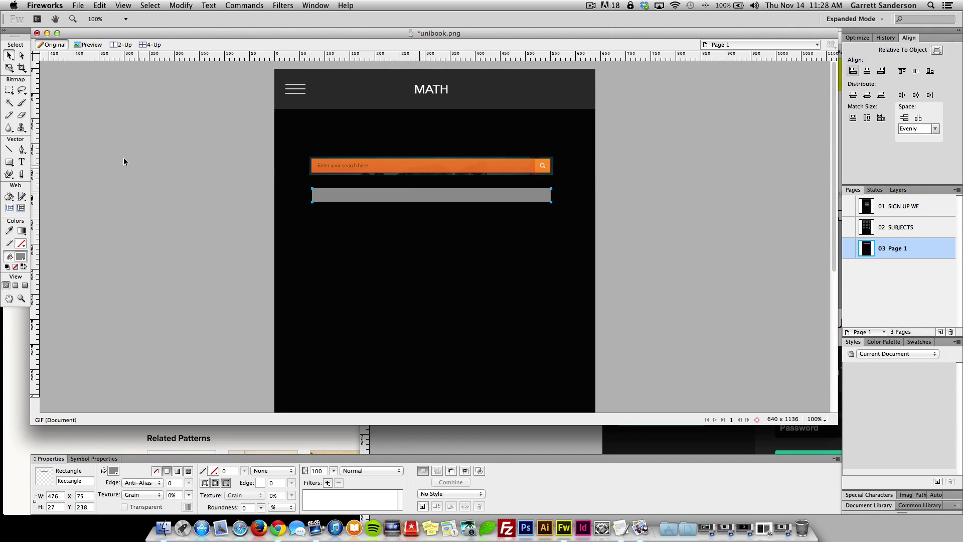
{"action": "left_click", "coordinate": [21, 162]}
{"action": "left_click", "coordinate": [321, 196]}
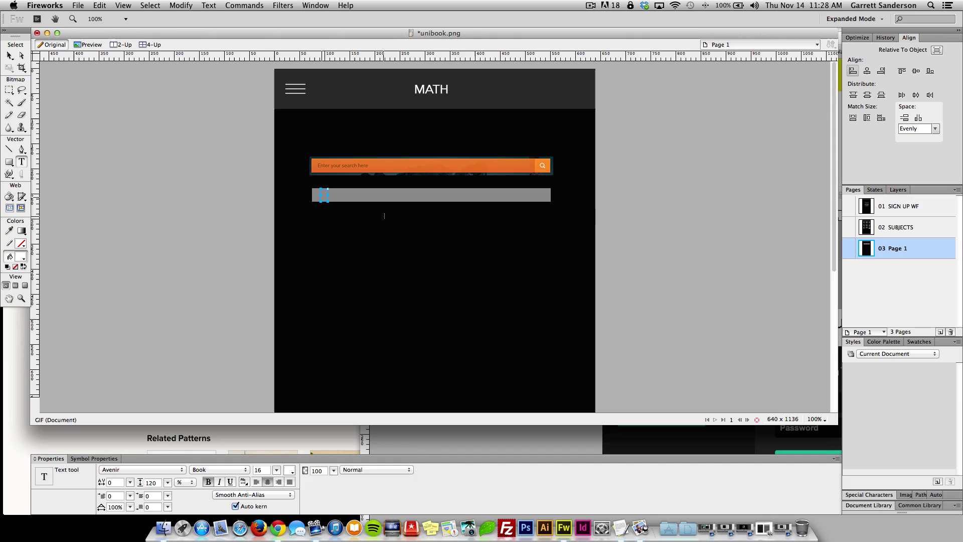
{"action": "type", "text": "Ent"}
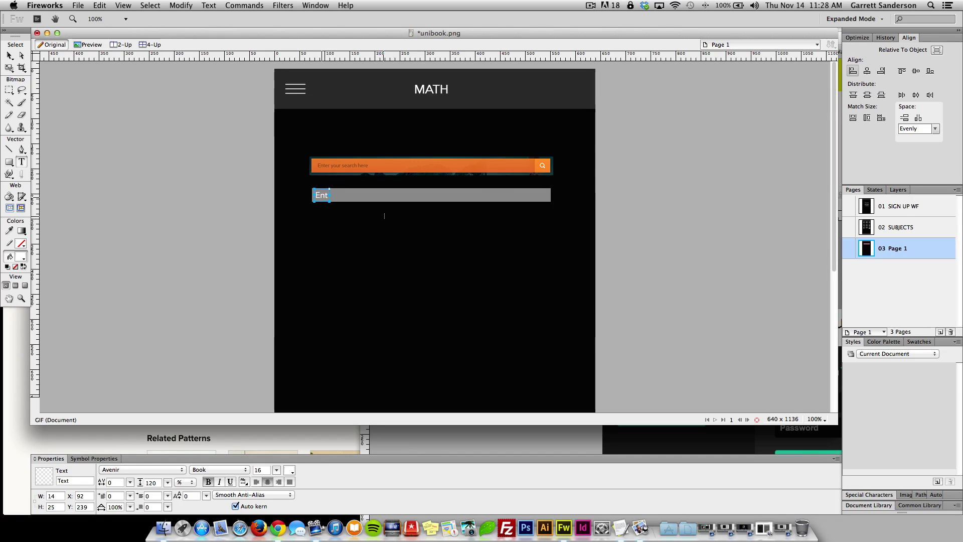
{"action": "type", "text": "er your se"}
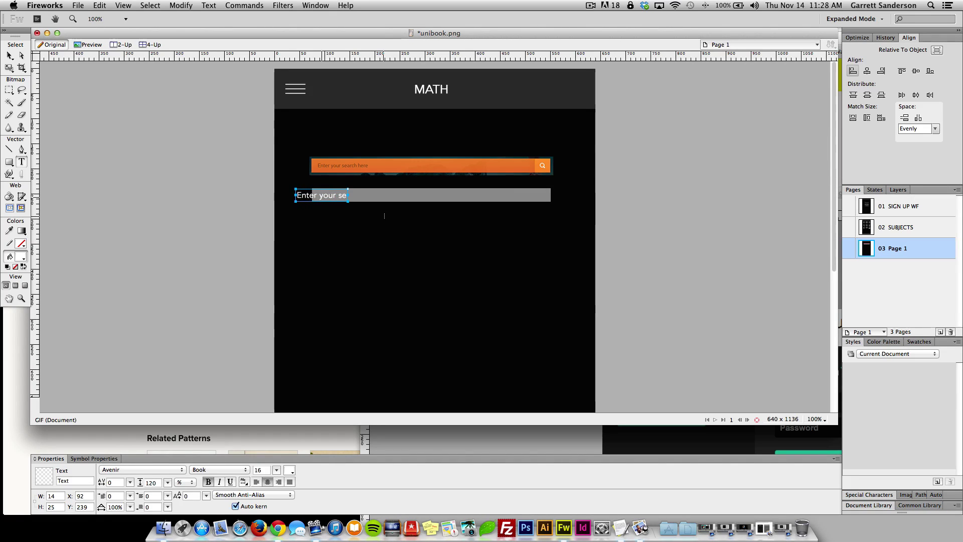
{"action": "type", "text": "arcg"}
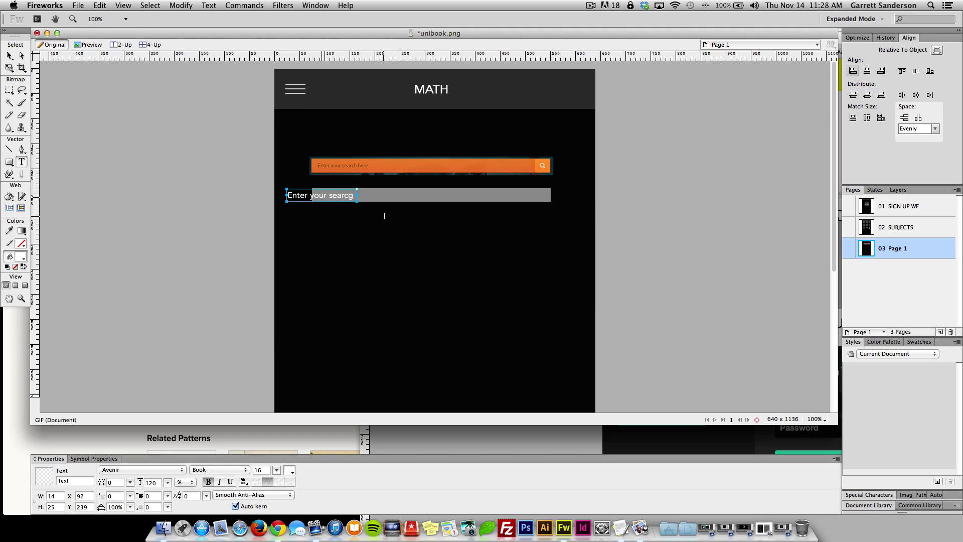
{"action": "type", "text": "h"}
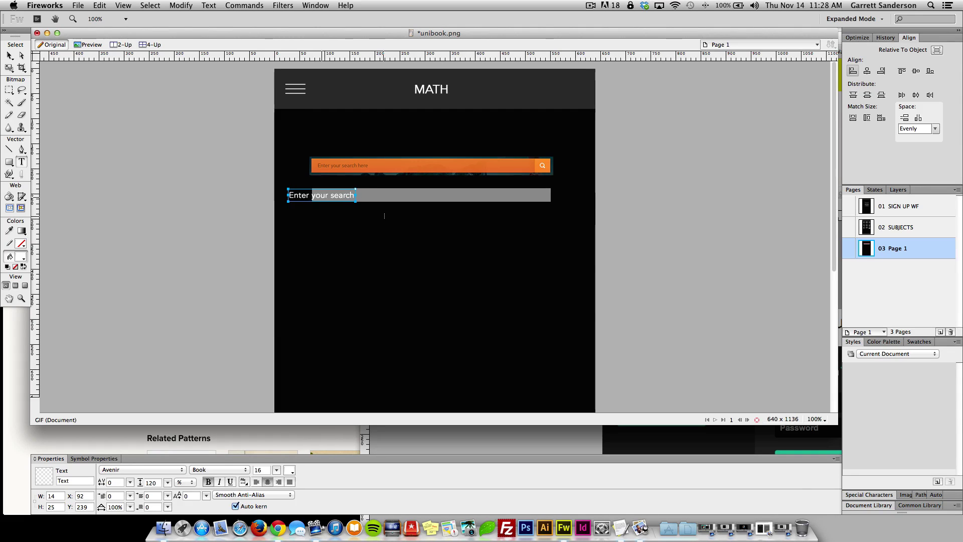
{"action": "type", "text": " her"}
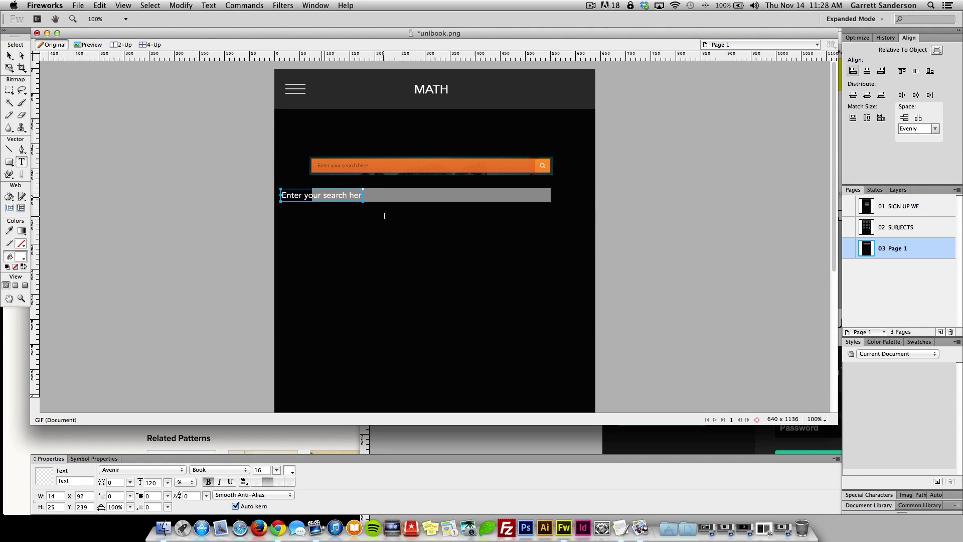
{"action": "key", "text": "BackSpace"}
{"action": "key", "text": "BackSpace"}
{"action": "key", "text": "BackSpace"}
{"action": "key", "text": "BackSpace"}
{"action": "key", "text": "BackSpace"}
{"action": "key", "text": "BackSpace"}
{"action": "key", "text": "BackSpace"}
{"action": "key", "text": "BackSpace"}
{"action": "key", "text": "BackSpace"}
{"action": "key", "text": "BackSpace"}
{"action": "key", "text": "BackSpace"}
{"action": "key", "text": "BackSpace"}
{"action": "key", "text": "BackSpace"}
{"action": "key", "text": "BackSpace"}
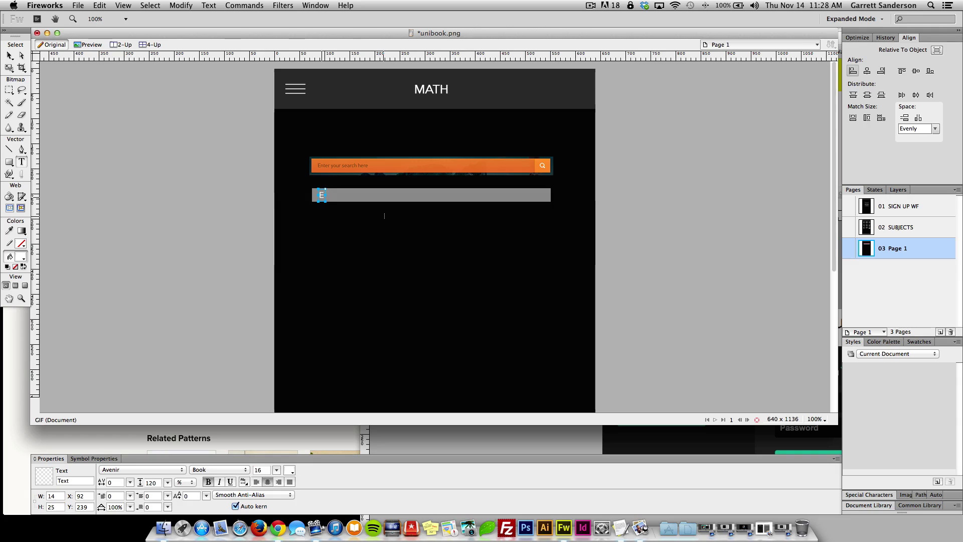
{"action": "type", "text": "Search"}
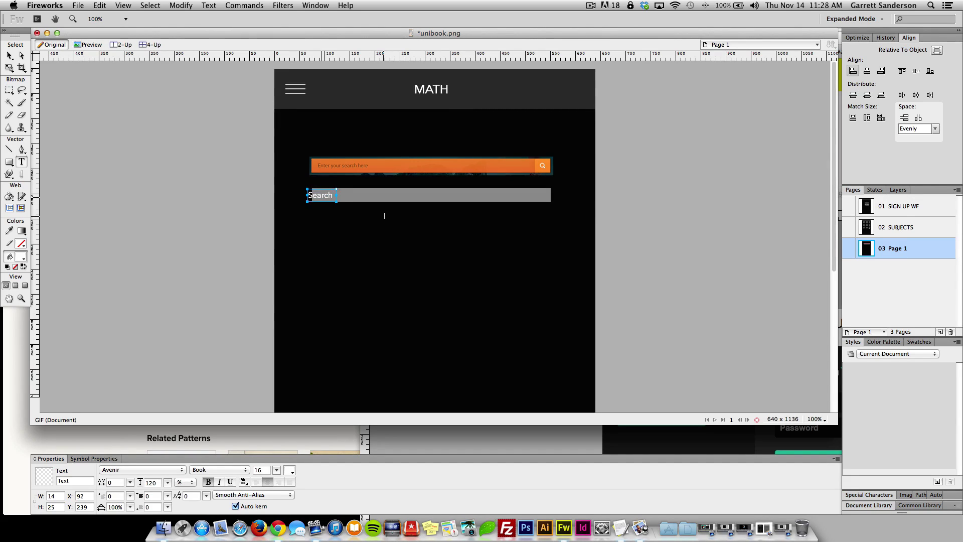
{"action": "type", "text": " Math Books"}
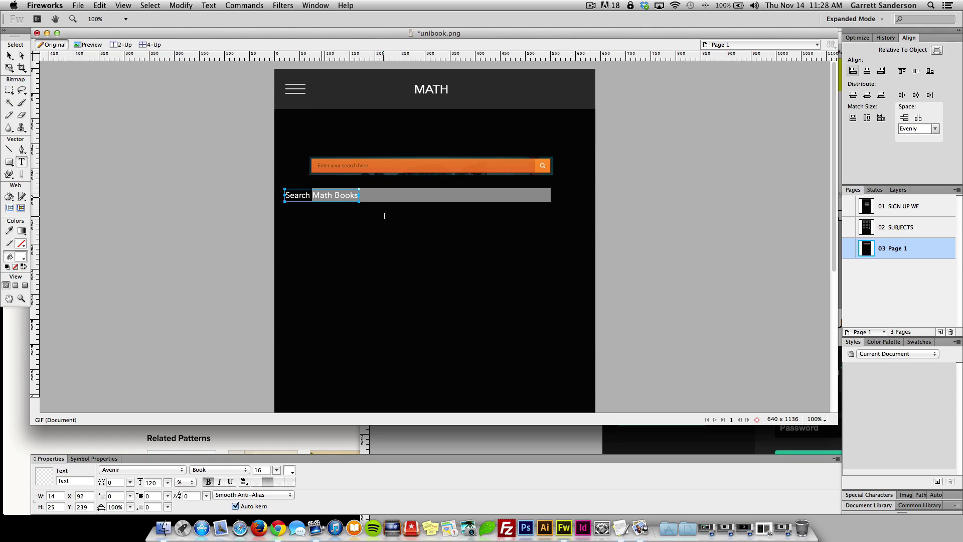
{"action": "key", "text": "super+a"}
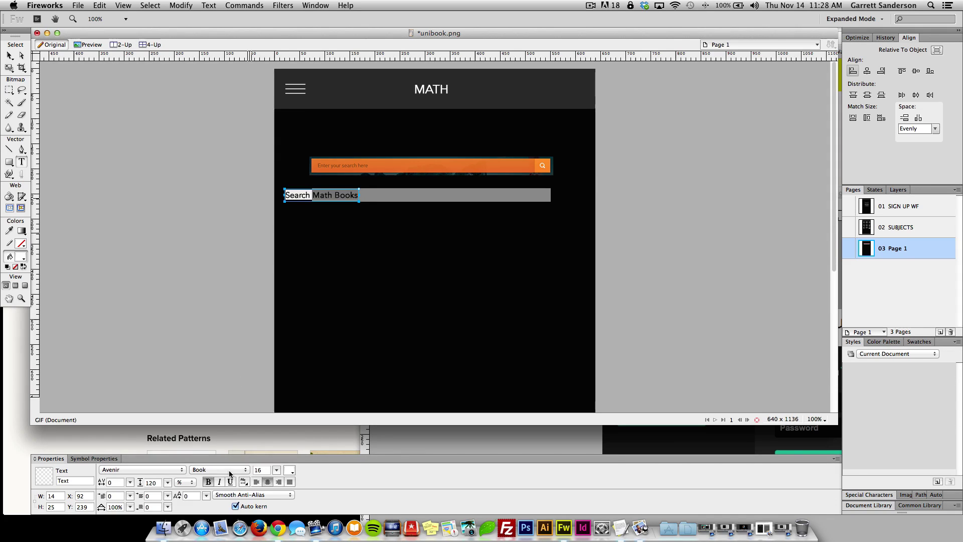
Set the label to Avenir Next Ultra Light at 12 pt and place it inside the grey bar
{"action": "left_click", "coordinate": [223, 470]}
{"action": "left_click", "coordinate": [227, 454]}
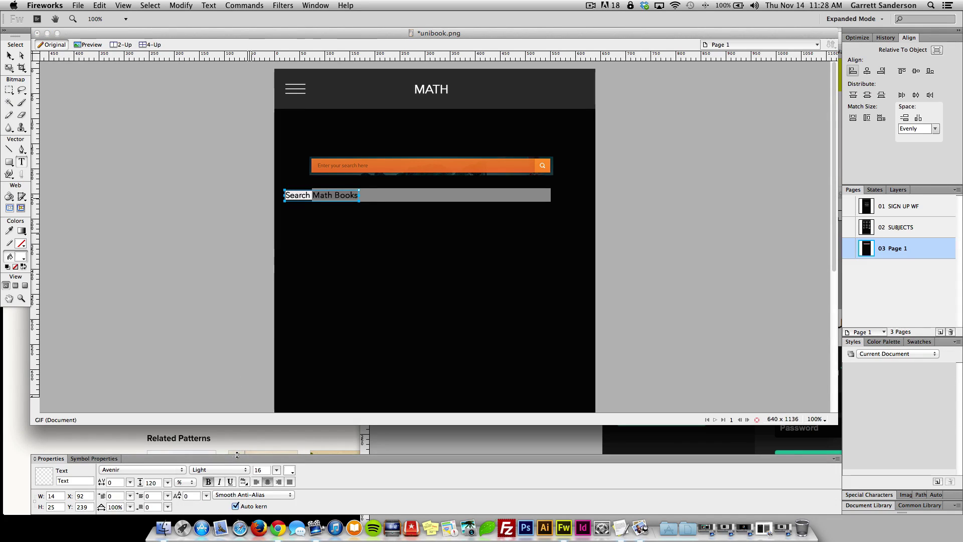
{"action": "left_click", "coordinate": [167, 469]}
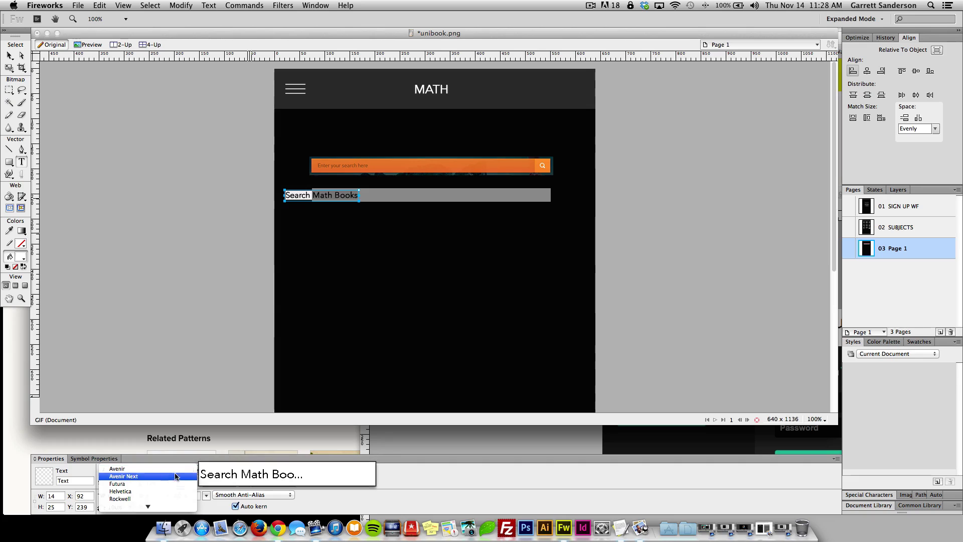
{"action": "left_click", "coordinate": [176, 476]}
{"action": "left_click", "coordinate": [206, 470]}
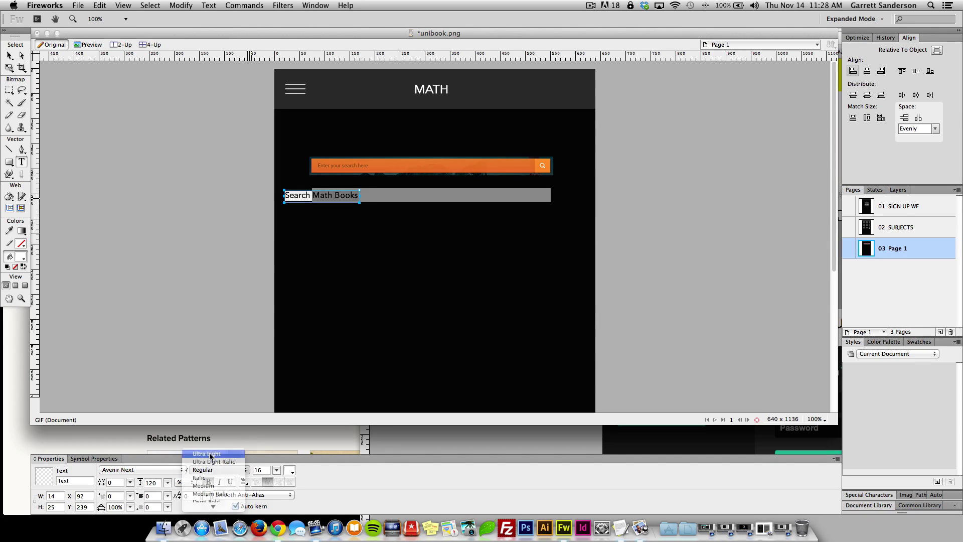
{"action": "left_click", "coordinate": [210, 454]}
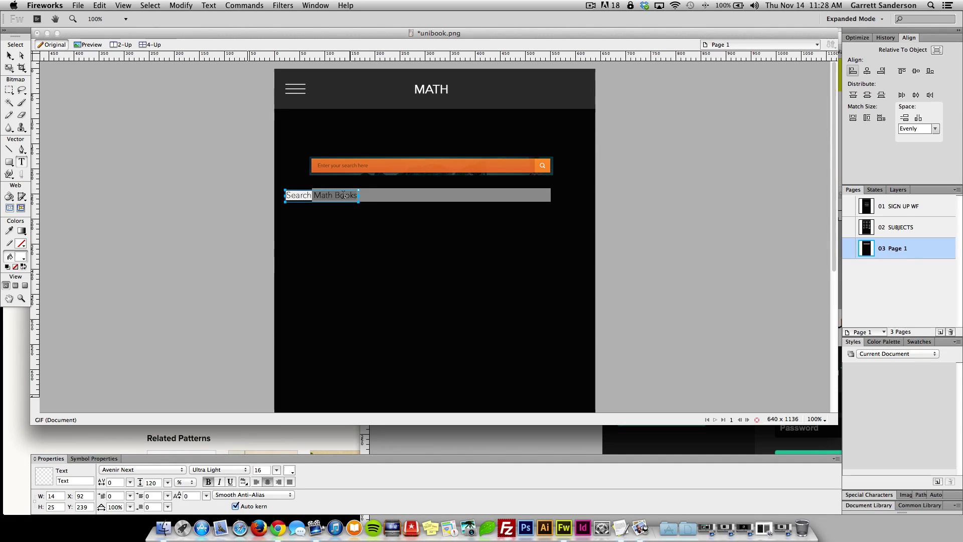
{"action": "left_click", "coordinate": [11, 57]}
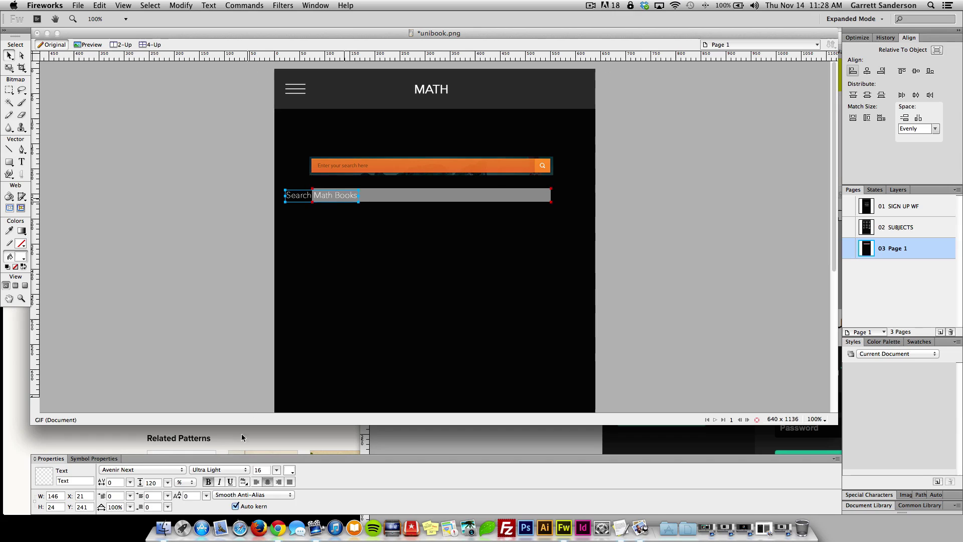
{"action": "left_click_drag", "start_coordinate": [276, 470], "coordinate": [277, 478]}
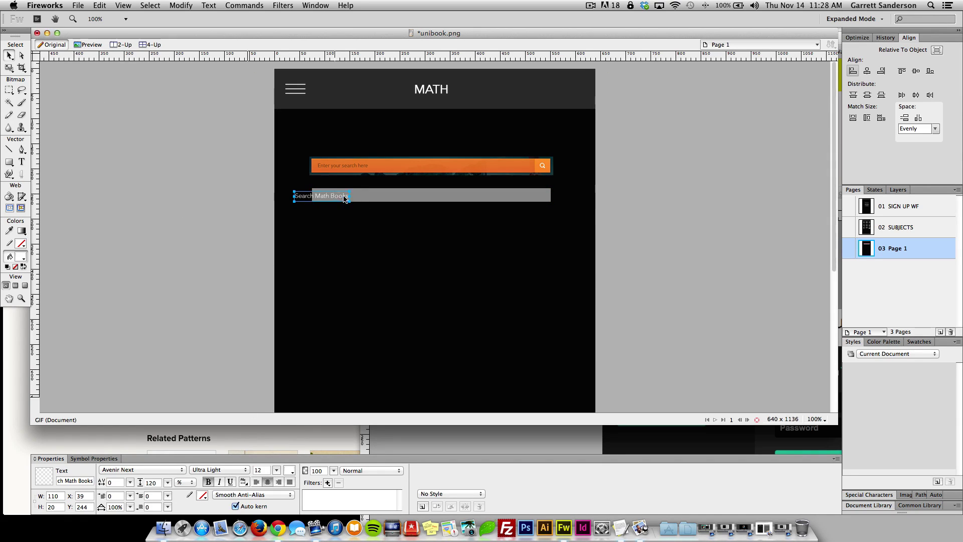
{"action": "mouse_move", "coordinate": [345, 199]}
{"action": "left_mouse_down"}
{"action": "mouse_move", "coordinate": [362, 198]}
{"action": "mouse_move", "coordinate": [351, 198]}
{"action": "left_mouse_up"}
Retype the grey bar's label as 'Search math books' and nudge it into place within the bar
{"action": "left_click", "coordinate": [237, 204]}
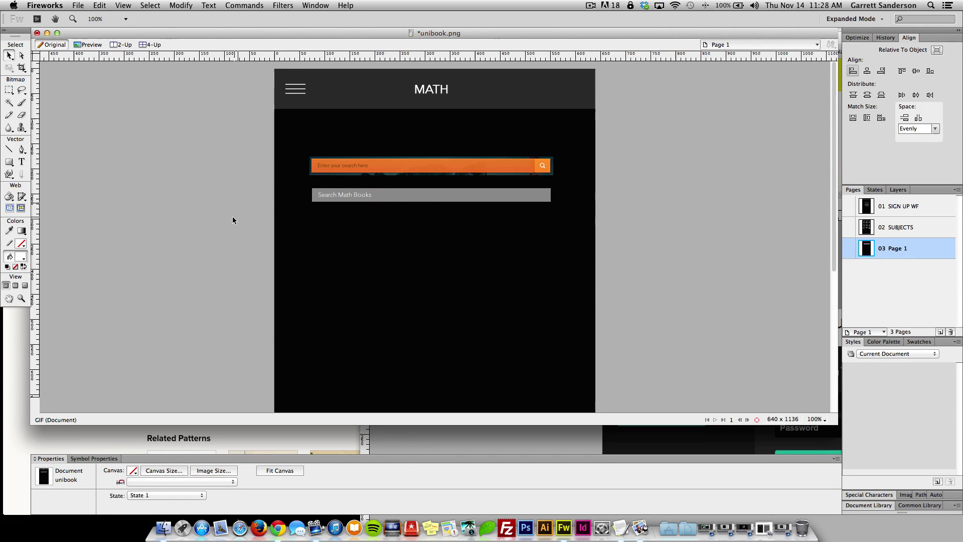
{"action": "left_click", "coordinate": [345, 198]}
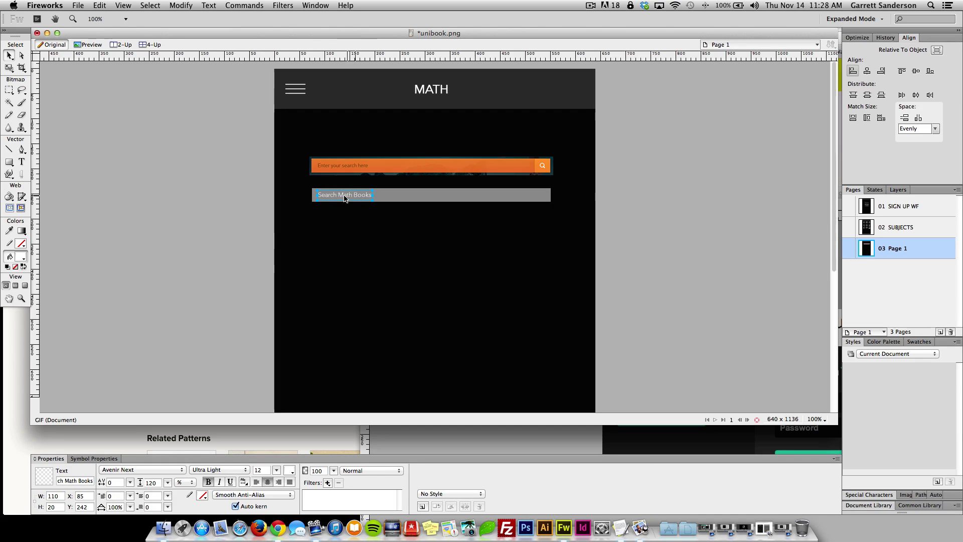
{"action": "double_click", "coordinate": [344, 196]}
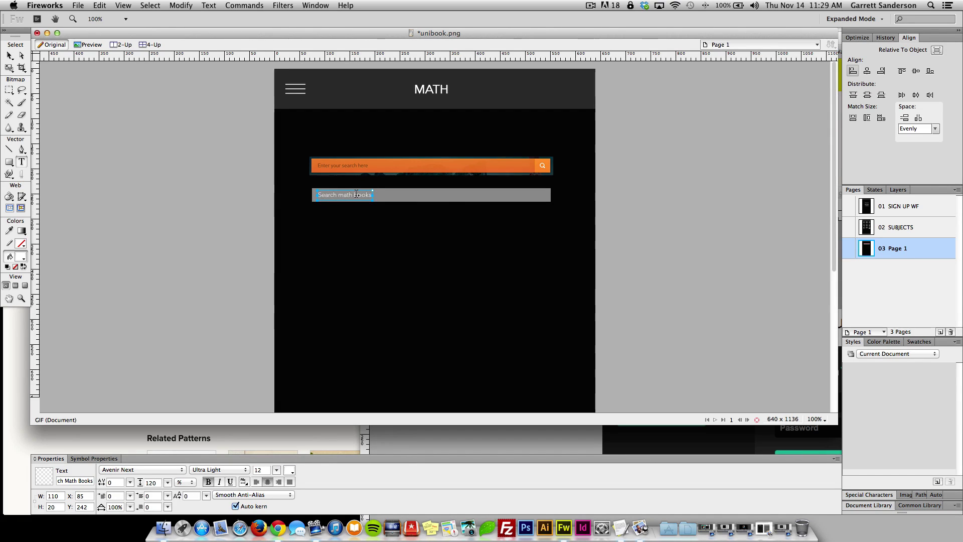
{"action": "key", "text": "super+a"}
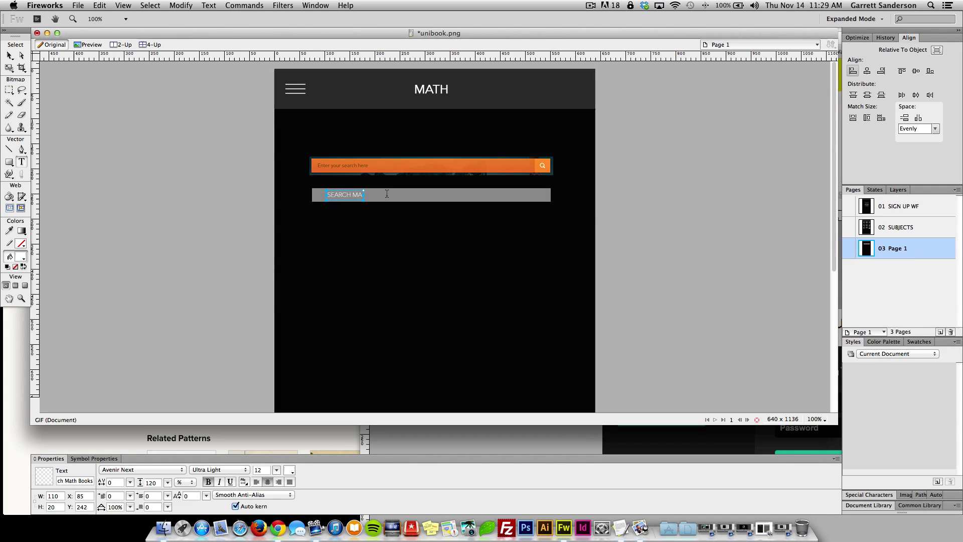
{"action": "key", "text": "super+z"}
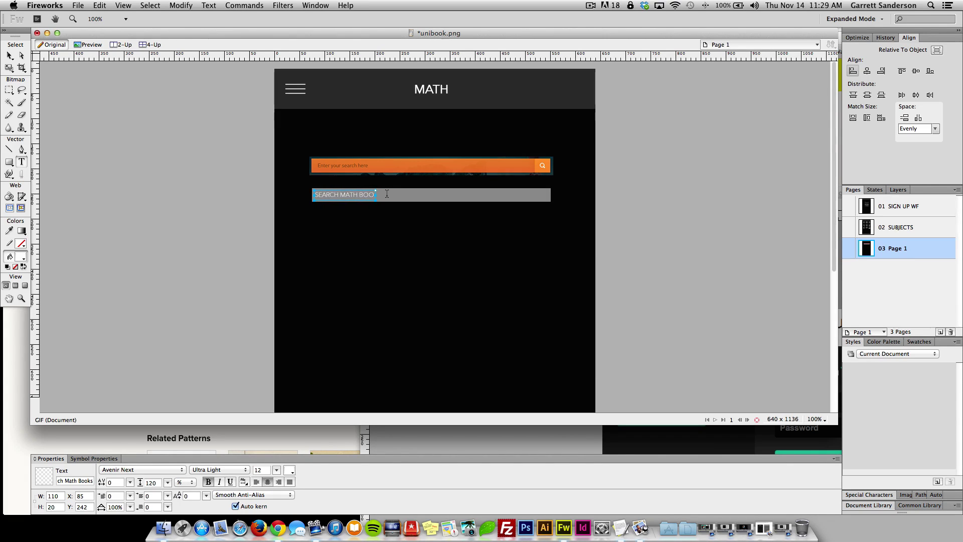
{"action": "key", "text": "super+z"}
{"action": "key", "text": "super+z"}
{"action": "key", "text": "super+z"}
{"action": "key", "text": "super+z"}
{"action": "key", "text": "super+z"}
{"action": "key", "text": "super+z"}
{"action": "key", "text": "super+z"}
{"action": "key", "text": "super+z"}
{"action": "key", "text": "super+z"}
{"action": "key", "text": "super+z"}
{"action": "key", "text": "super+z"}
{"action": "key", "text": "super+z"}
{"action": "key", "text": "super+z"}
{"action": "key", "text": "super+z"}
{"action": "key", "text": "super+z"}
{"action": "key", "text": "super+y"}
{"action": "key", "text": "super+y"}
{"action": "type", "text": "rch math books"}
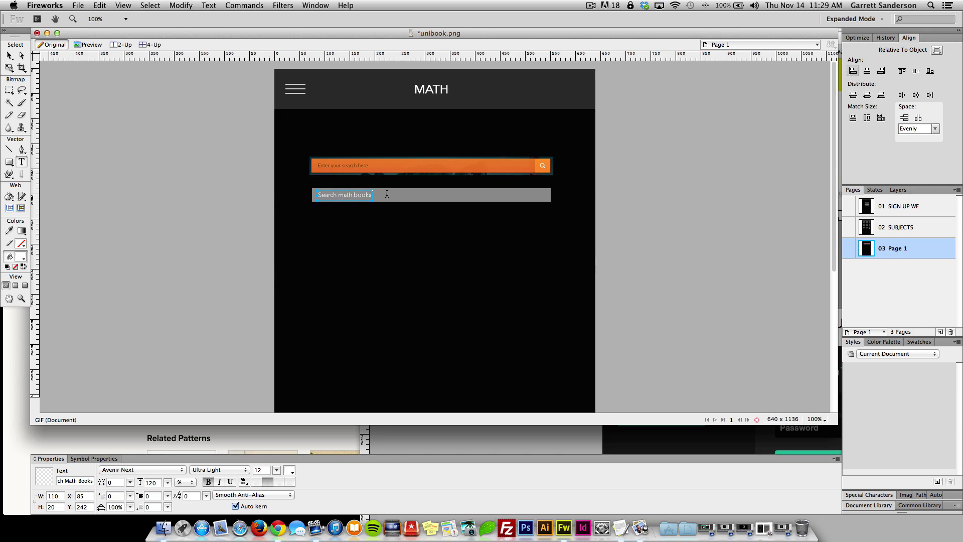
{"action": "left_click", "coordinate": [9, 55]}
{"action": "left_click_drag", "start_coordinate": [338, 198], "coordinate": [336, 199]}
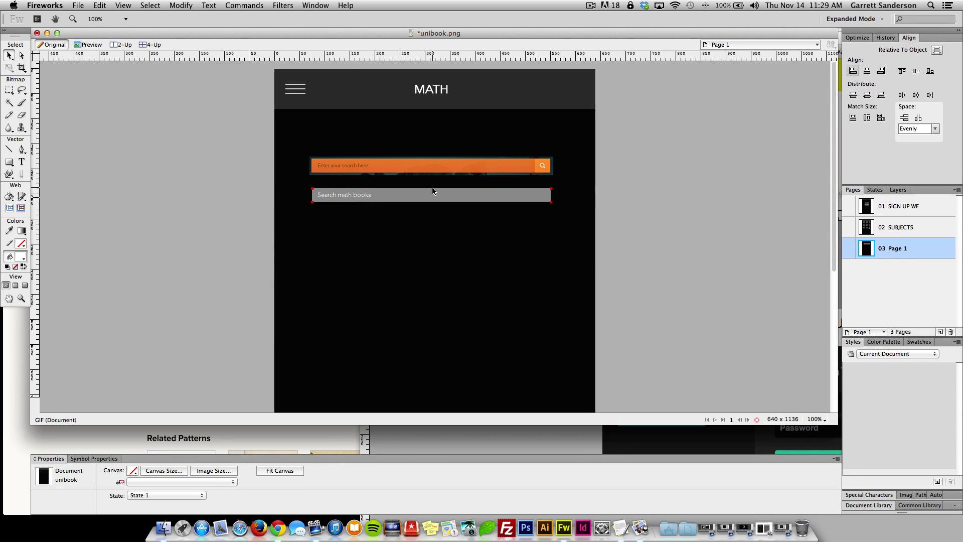
Draw a small dark grey square at the bar's right end and delete the orange search bar screenshot
{"action": "key", "text": "u"}
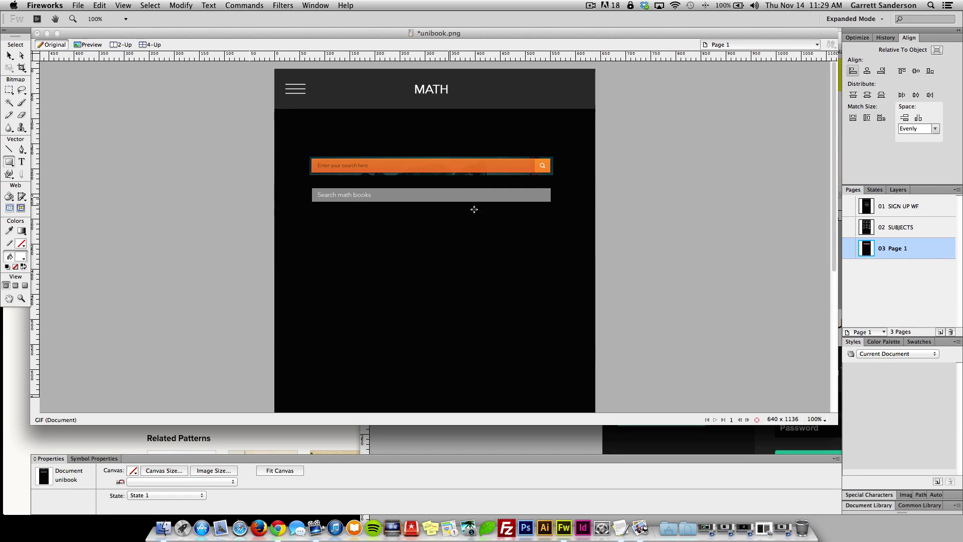
{"action": "left_click_drag", "start_coordinate": [534, 159], "coordinate": [542, 202]}
{"action": "left_click", "coordinate": [10, 55]}
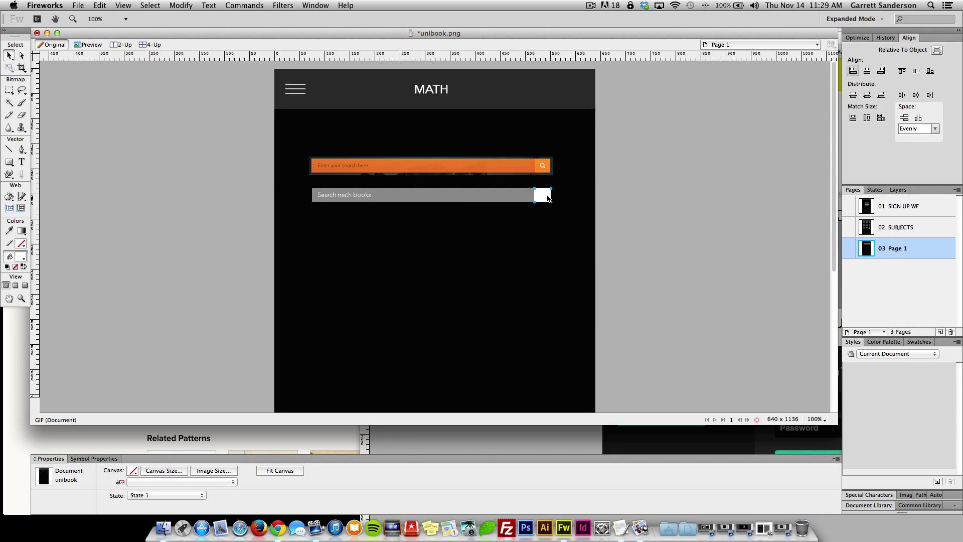
{"action": "left_click", "coordinate": [20, 261]}
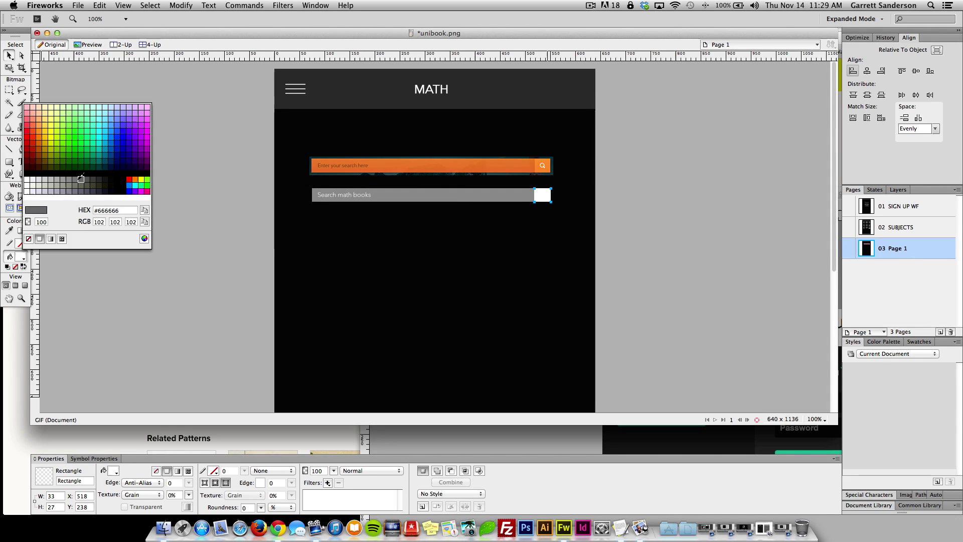
{"action": "left_click", "coordinate": [128, 197]}
{"action": "left_click", "coordinate": [128, 199]}
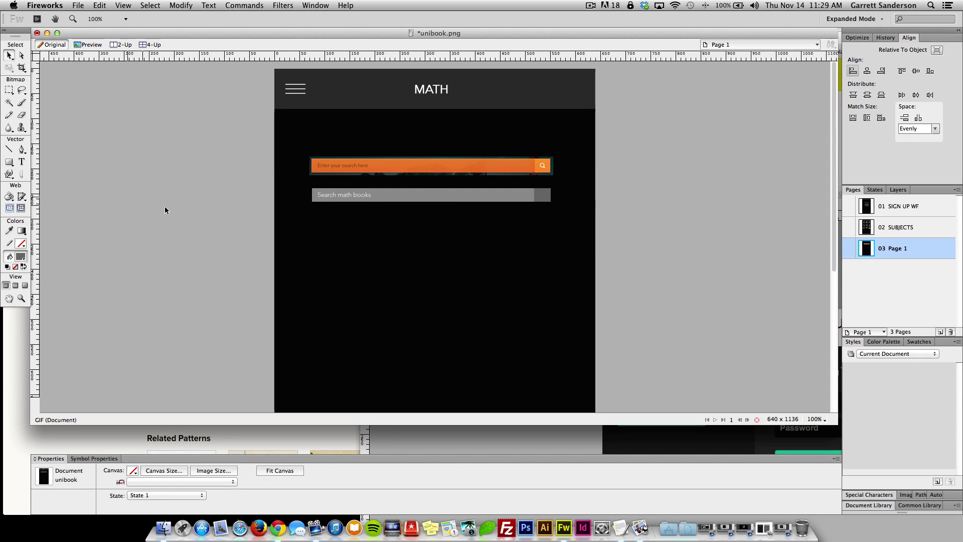
{"action": "left_click", "coordinate": [406, 169]}
{"action": "key", "text": "Delete"}
Move the whole grey search bar up under the MATH header
{"action": "left_click_drag", "start_coordinate": [221, 176], "coordinate": [585, 224]}
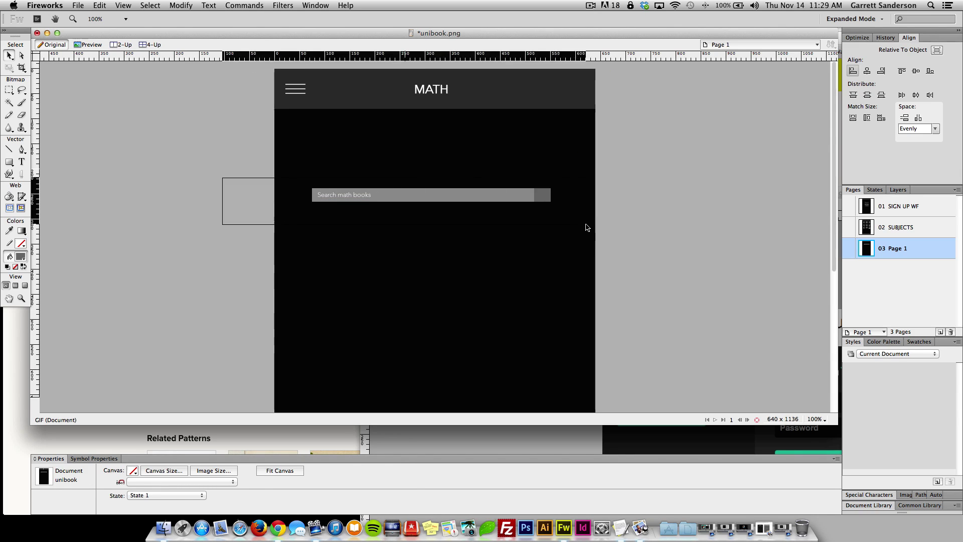
{"action": "left_click_drag", "start_coordinate": [435, 197], "coordinate": [441, 139]}
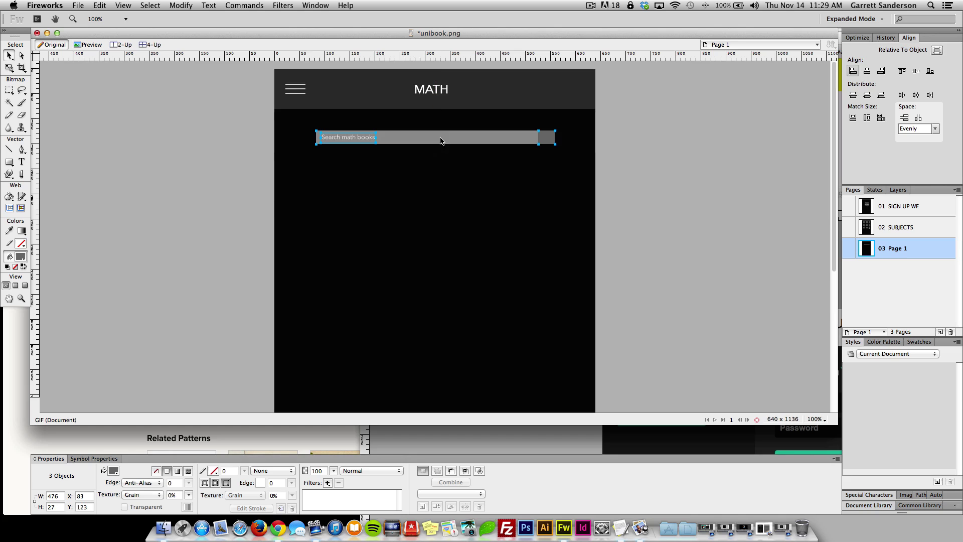
{"action": "left_click", "coordinate": [221, 177]}
Scale the search bar wider so it spans most of the page width
{"action": "left_click", "coordinate": [448, 137]}
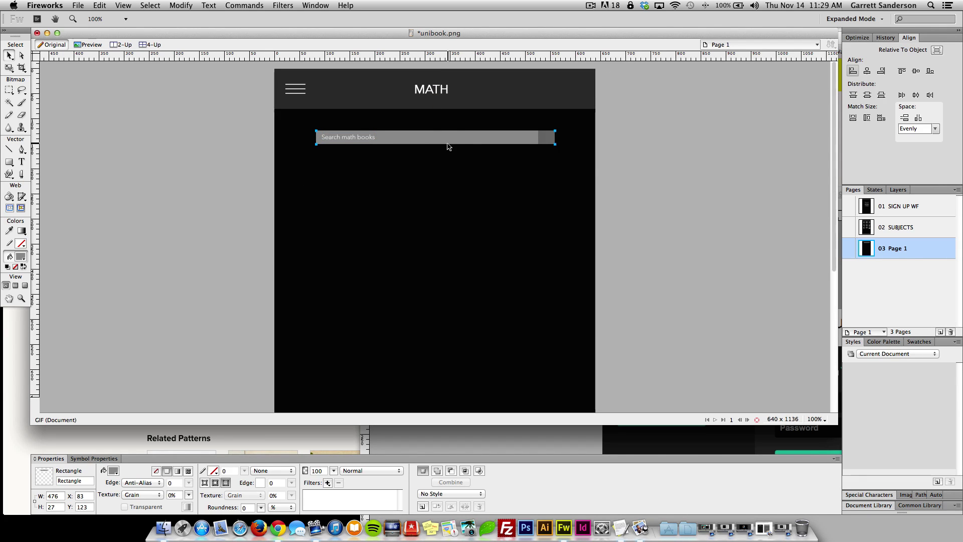
{"action": "key", "text": "q"}
{"action": "key", "text": "v"}
{"action": "key", "text": "q"}
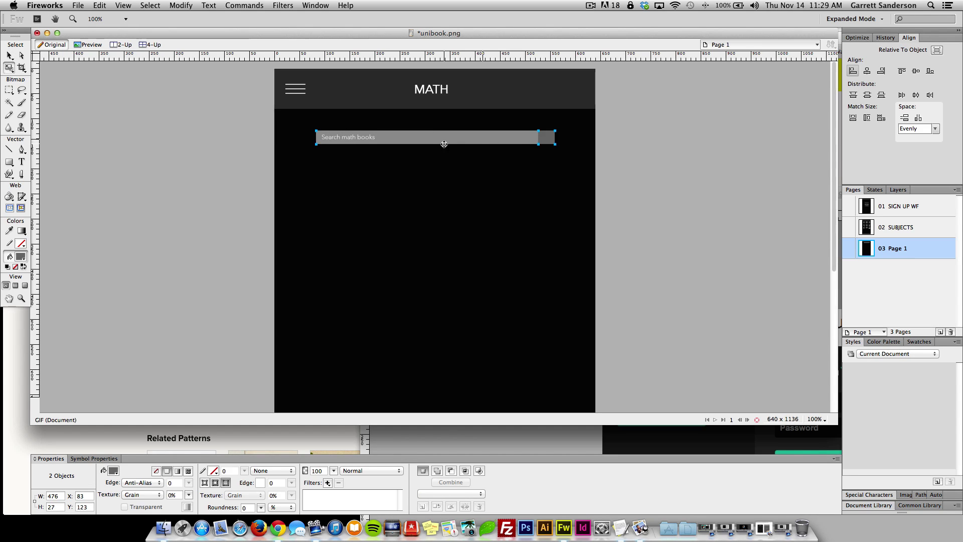
{"action": "left_click_drag", "start_coordinate": [436, 144], "coordinate": [427, 154]}
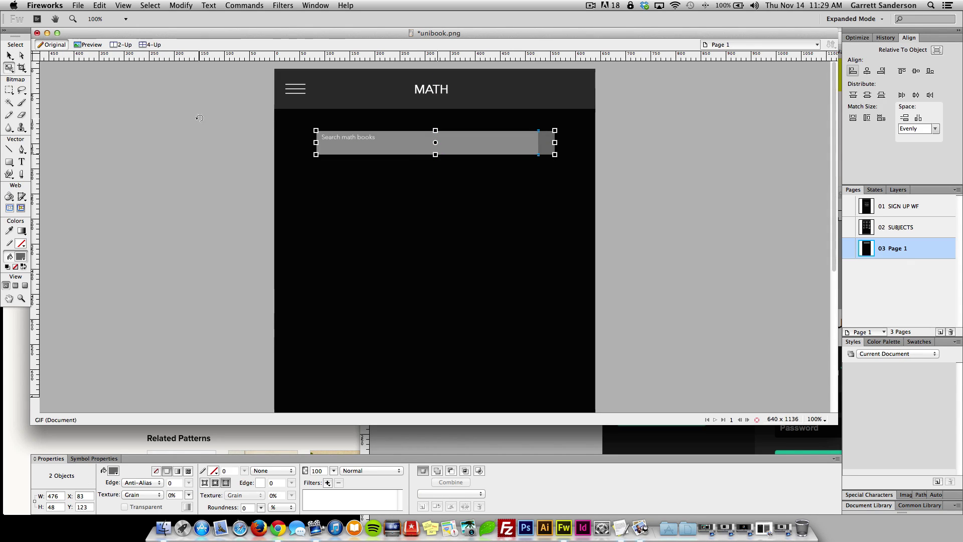
{"action": "key", "text": "Escape"}
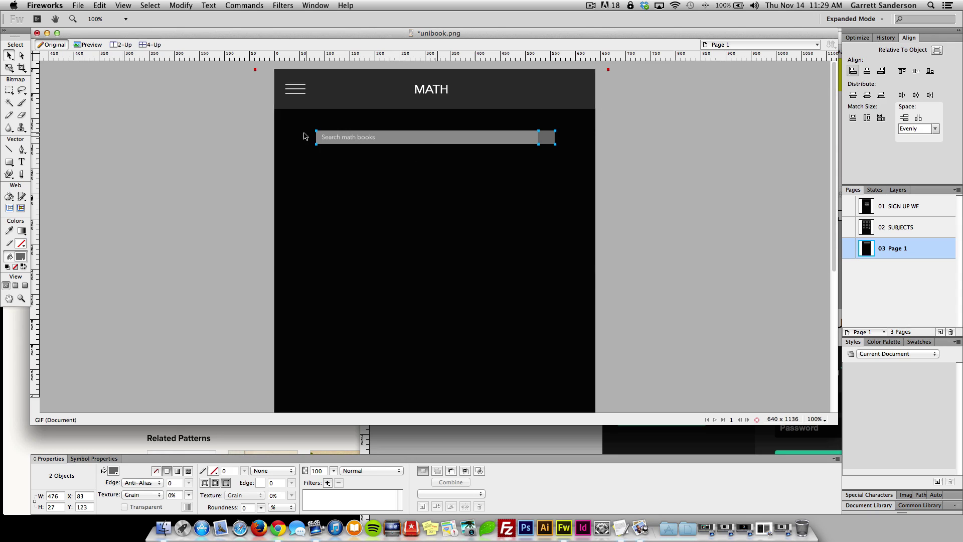
{"action": "key", "text": "q"}
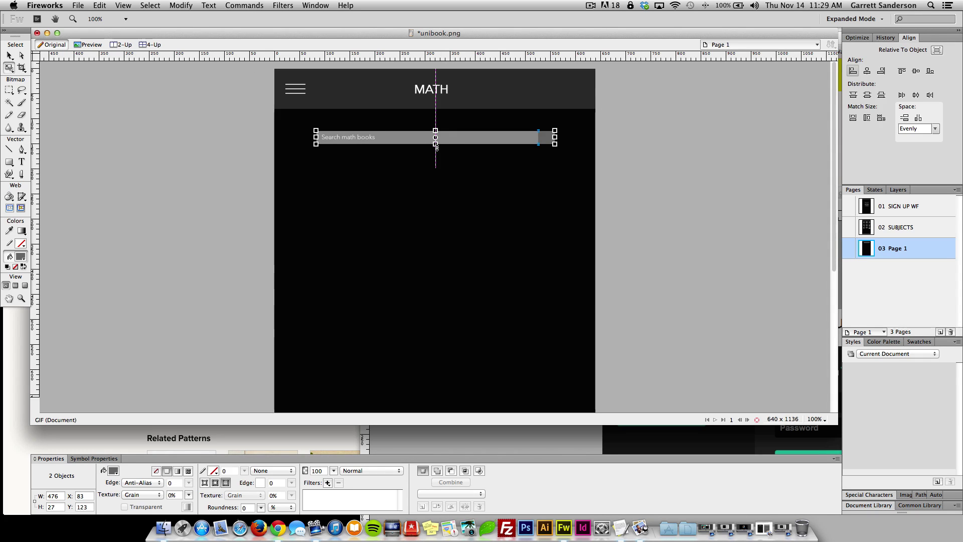
{"action": "left_click_drag", "start_coordinate": [556, 129], "coordinate": [521, 132]}
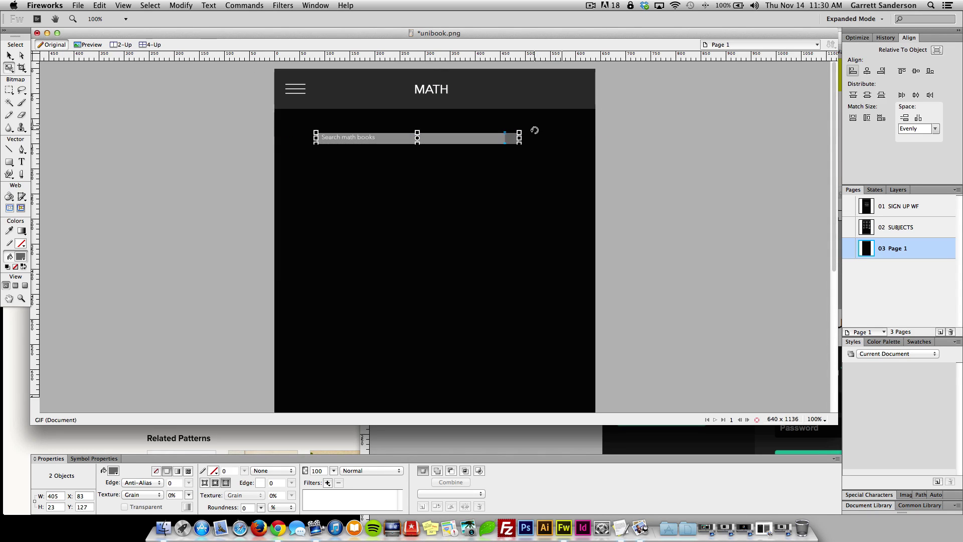
{"action": "key", "text": "Escape"}
{"action": "key", "text": "q"}
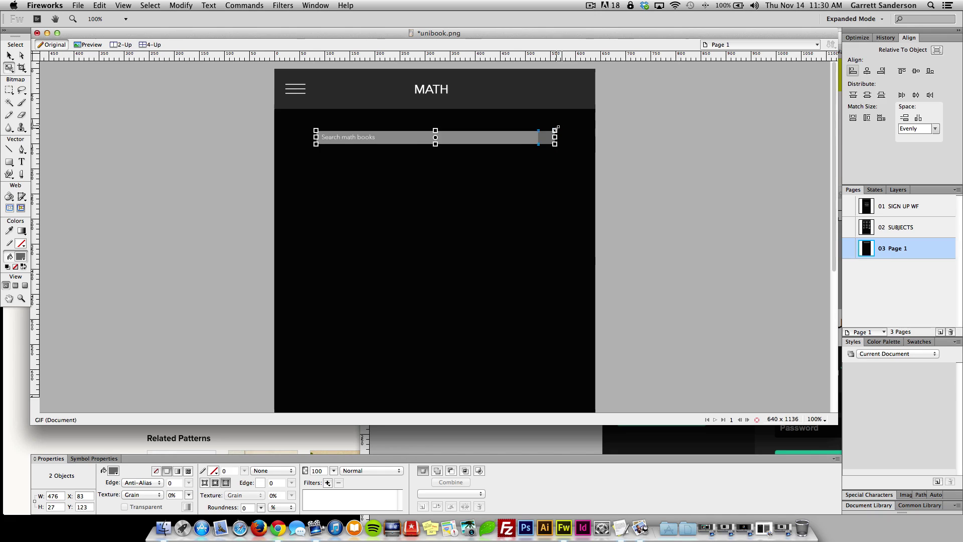
{"action": "left_click_drag", "start_coordinate": [555, 130], "coordinate": [577, 121]}
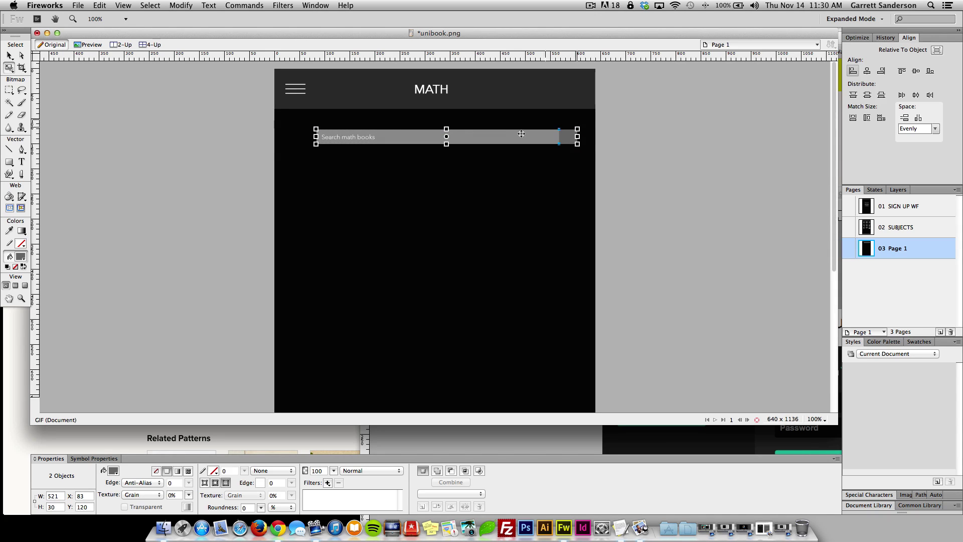
{"action": "left_click_drag", "start_coordinate": [505, 136], "coordinate": [499, 136]}
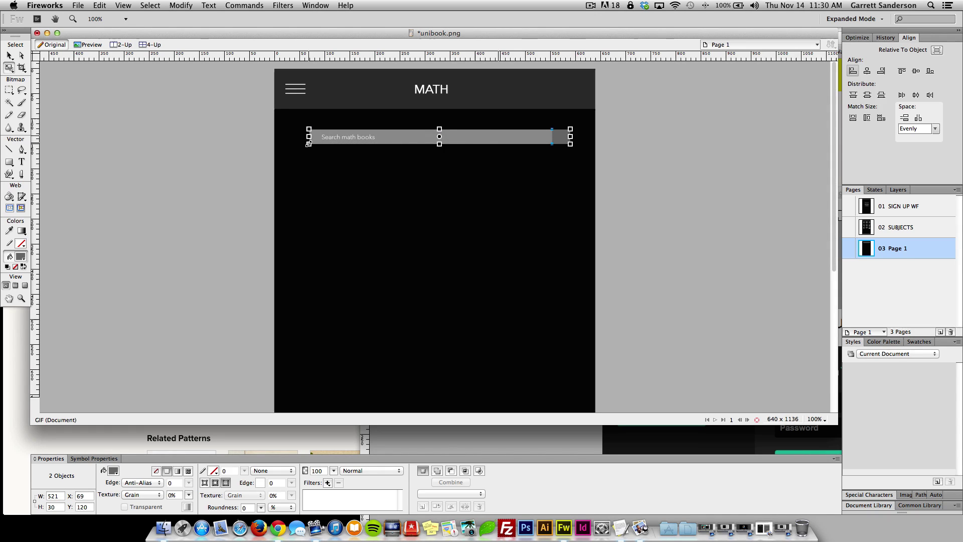
{"action": "left_click_drag", "start_coordinate": [308, 144], "coordinate": [295, 145]}
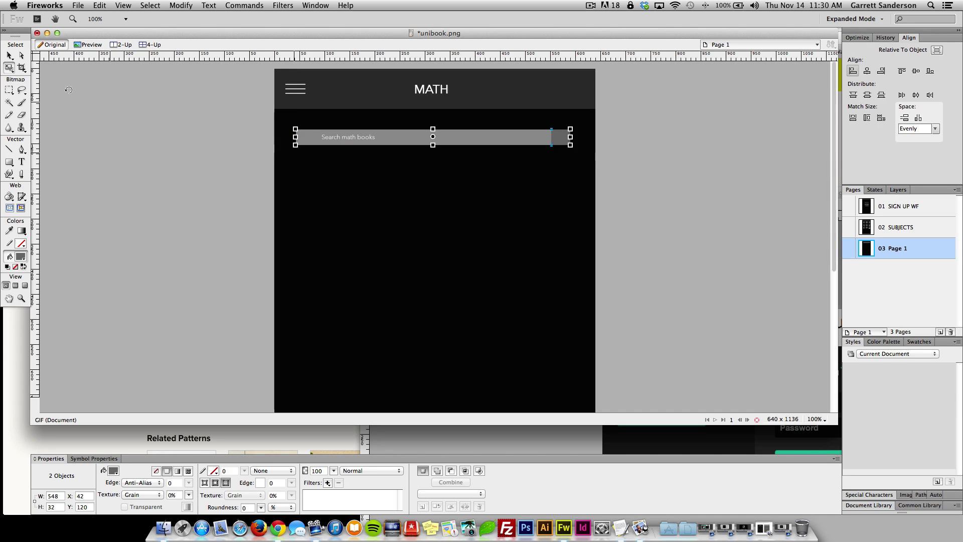
{"action": "left_click", "coordinate": [9, 56]}
Slide the 'Search math books' text to the bar's left edge
{"action": "left_click_drag", "start_coordinate": [361, 141], "coordinate": [339, 140]}
{"action": "left_click", "coordinate": [416, 142]}
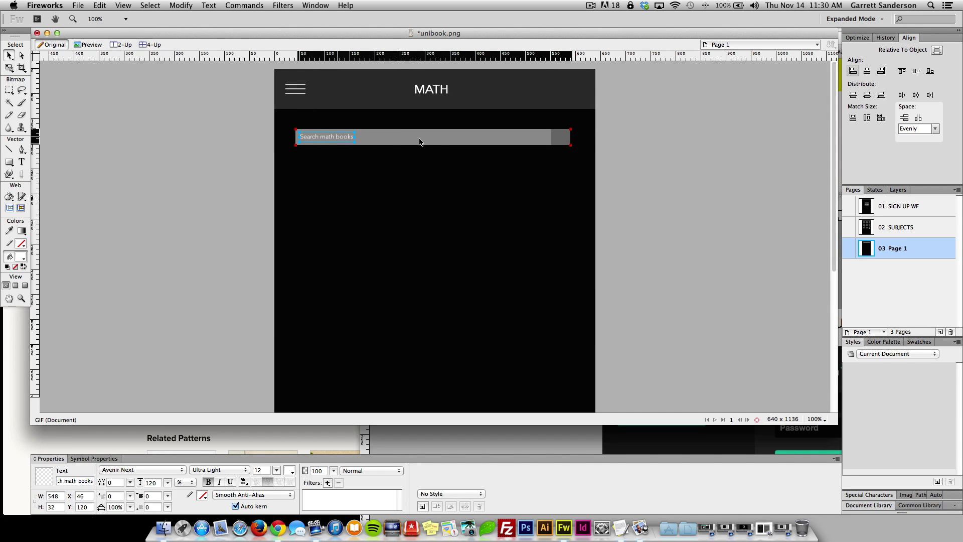
{"action": "left_click", "coordinate": [420, 142]}
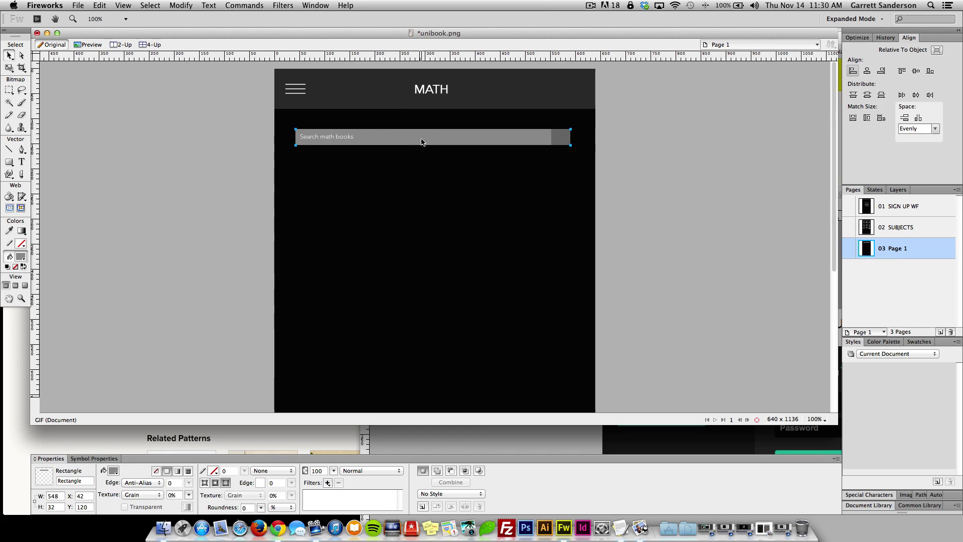
{"action": "left_click", "coordinate": [349, 138], "text": "shift"}
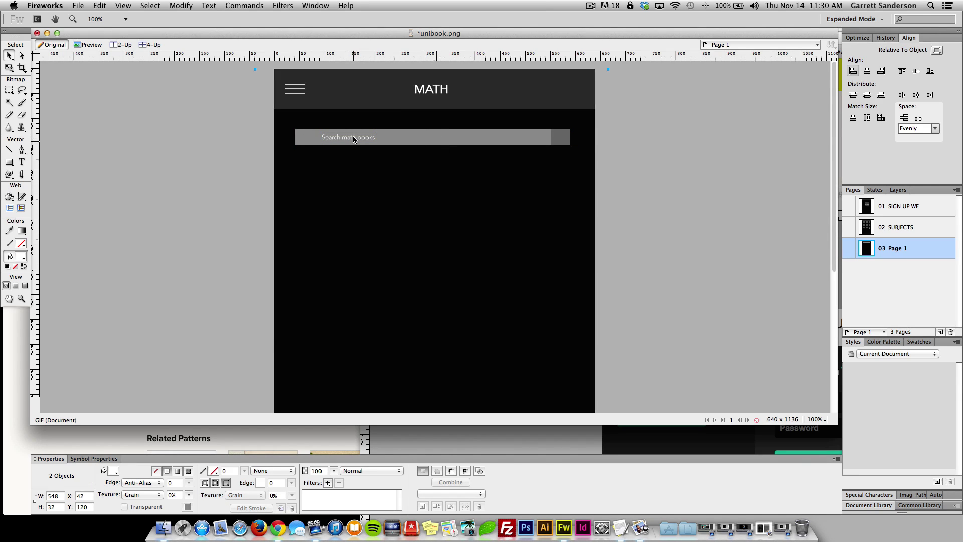
{"action": "left_click", "coordinate": [351, 138]}
{"action": "left_click_drag", "start_coordinate": [350, 138], "coordinate": [329, 140]}
Shift the complete search bar and its text into their final centred position
{"action": "left_click", "coordinate": [215, 142]}
{"action": "left_click", "coordinate": [563, 138]}
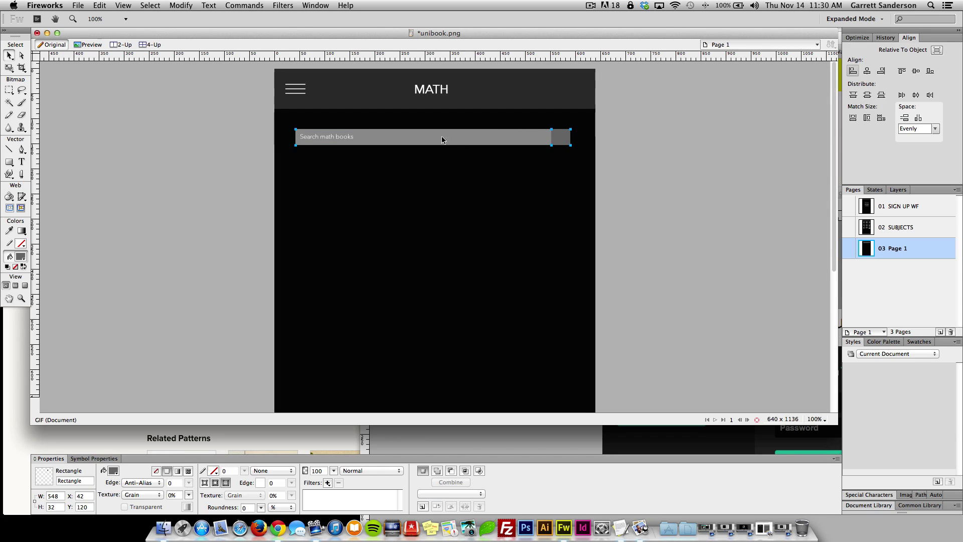
{"action": "left_click", "coordinate": [441, 137], "text": "shift"}
{"action": "left_click", "coordinate": [351, 137], "text": "shift"}
{"action": "left_click_drag", "start_coordinate": [378, 136], "coordinate": [387, 137]}
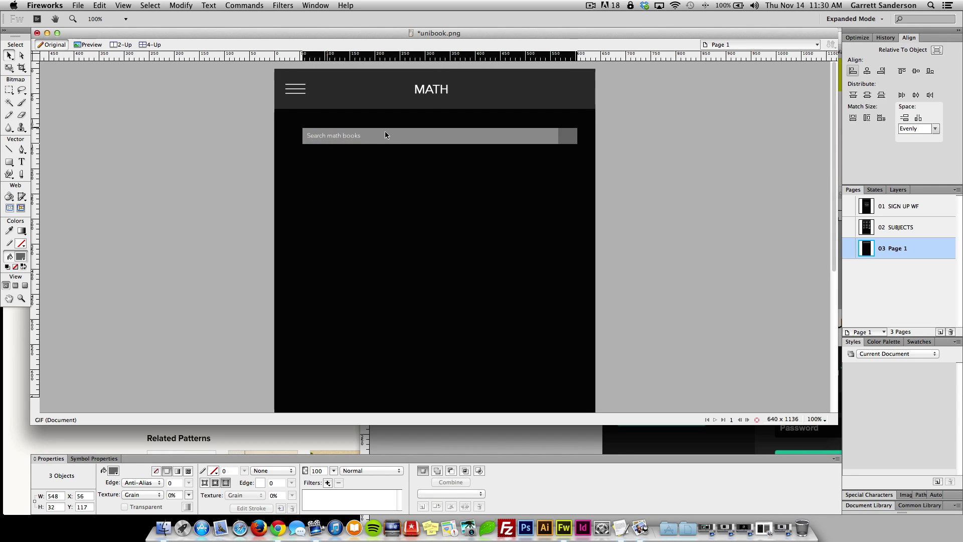
{"action": "left_click_drag", "start_coordinate": [384, 131], "coordinate": [384, 131]}
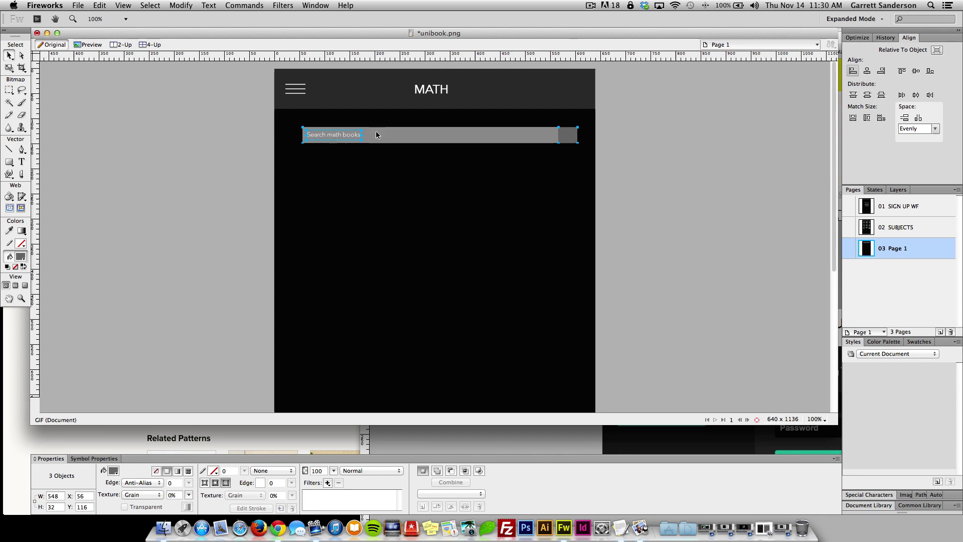
{"action": "left_click", "coordinate": [202, 131]}
{"action": "scroll", "coordinate": [202, 131], "scroll_direction": "down", "scroll_amount": 2}
{"action": "left_click", "coordinate": [423, 120]}
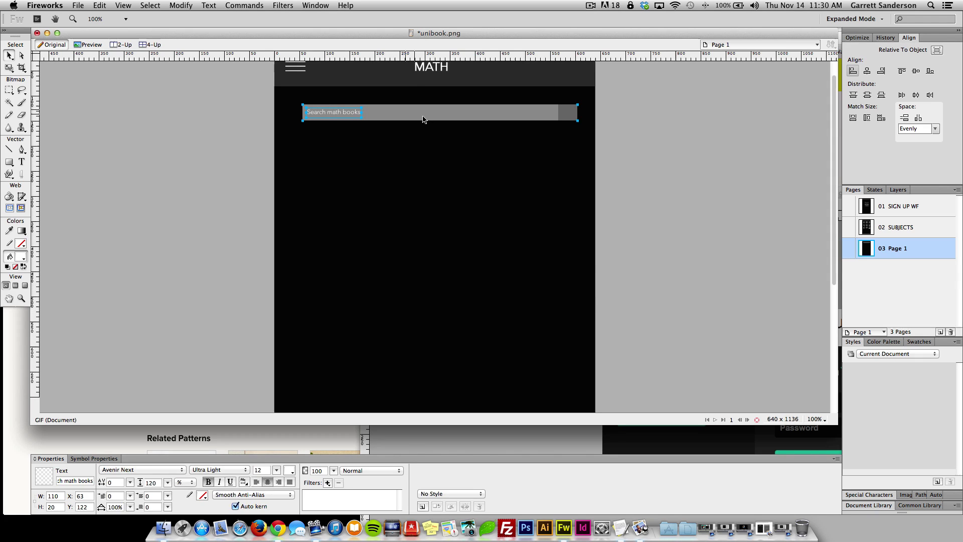
{"action": "left_click_drag", "start_coordinate": [423, 119], "coordinate": [426, 115]}
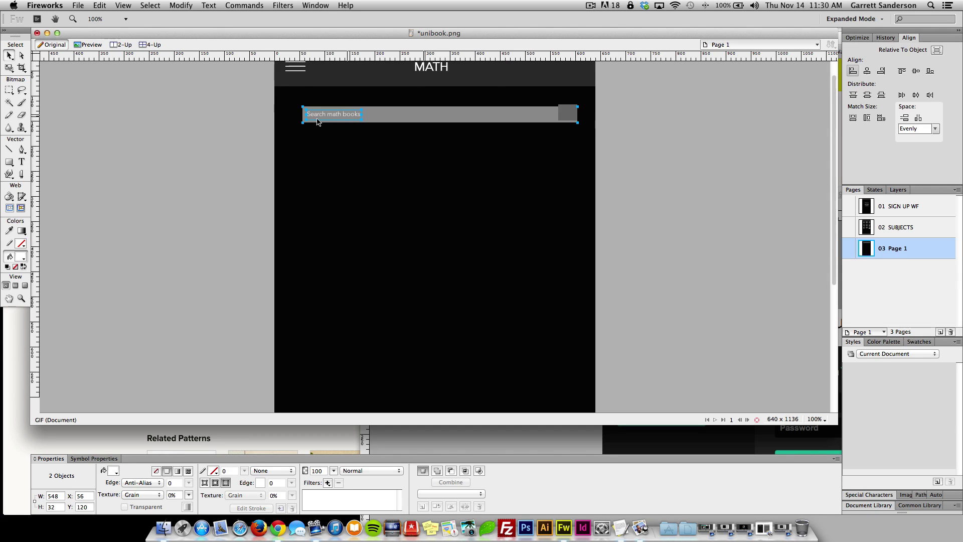
{"action": "left_click", "coordinate": [176, 142]}
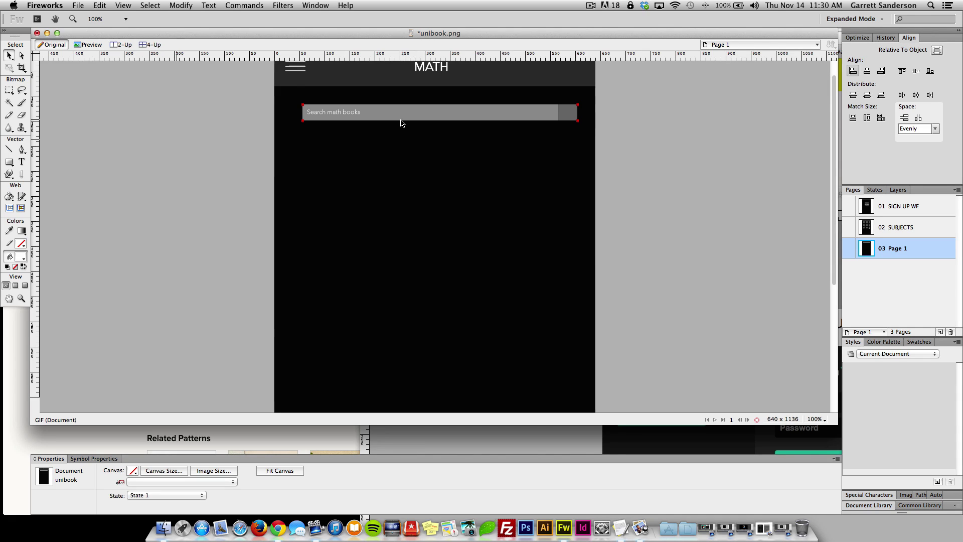
{"action": "scroll", "coordinate": [387, 115], "scroll_direction": "up", "scroll_amount": 2}
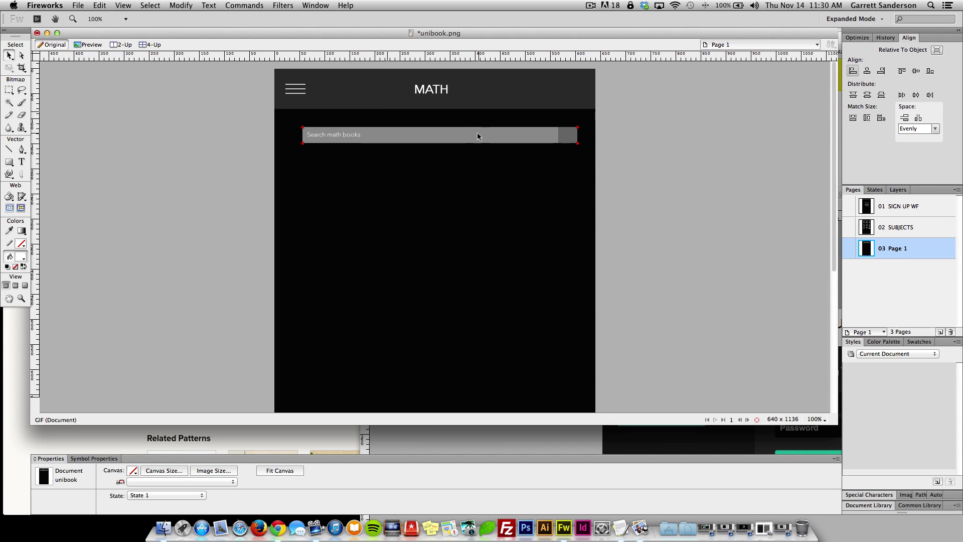
{"action": "scroll", "coordinate": [407, 167], "scroll_direction": "down", "scroll_amount": 5}
{"action": "scroll", "coordinate": [404, 201], "scroll_direction": "up", "scroll_amount": 3}
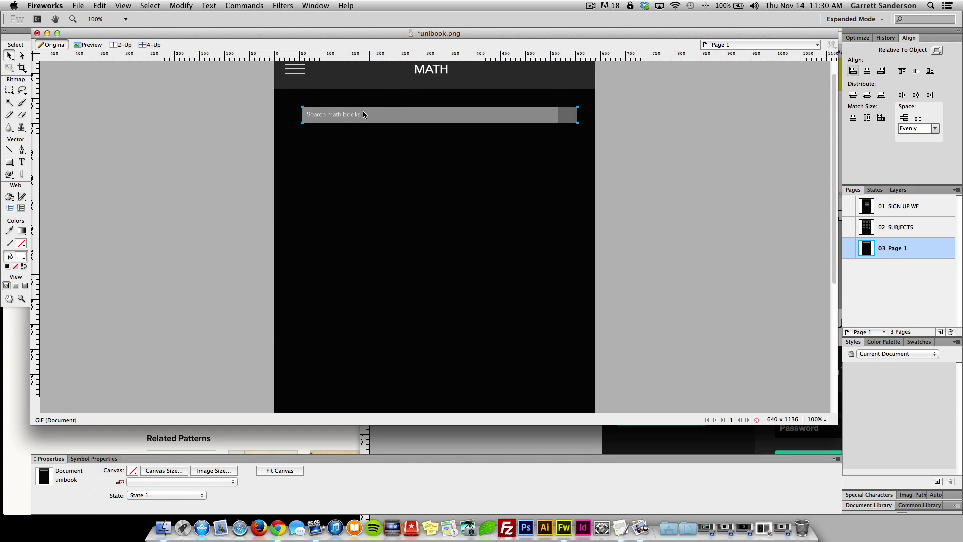
Replace 'Search math books' with 'Algebra 200' and move it to the bar's left edge
{"action": "key", "text": "t"}
{"action": "left_click_drag", "start_coordinate": [362, 116], "coordinate": [304, 117]}
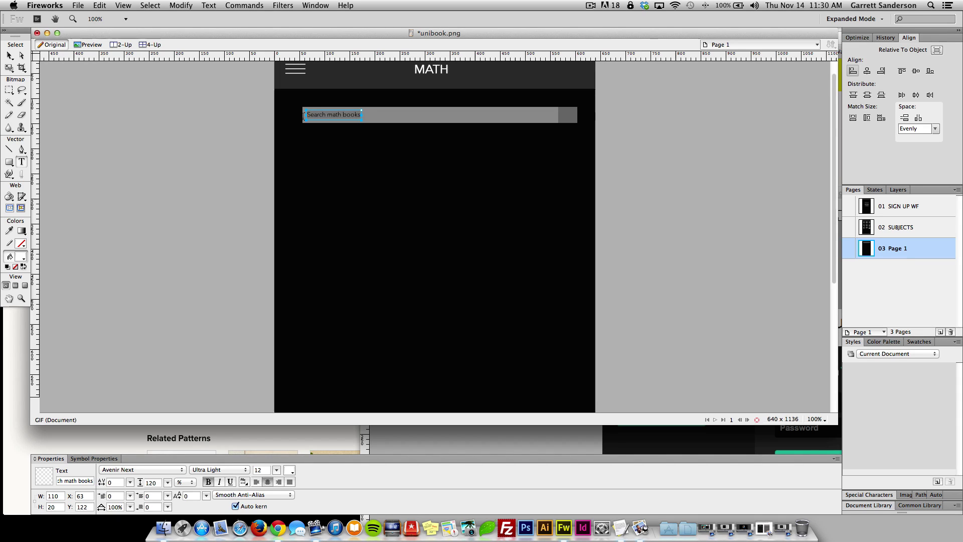
{"action": "type", "text": "Algebra "}
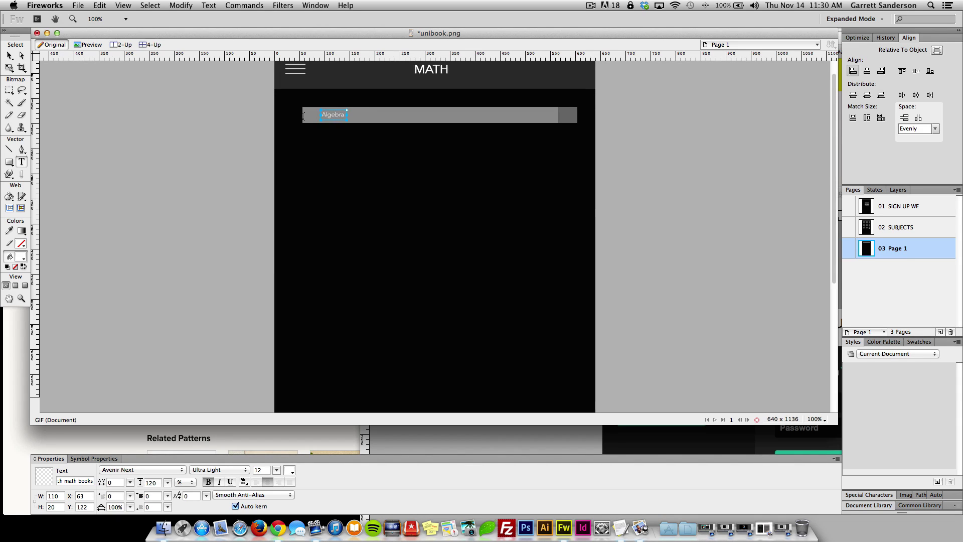
{"action": "type", "text": "200"}
{"action": "left_click", "coordinate": [10, 56]}
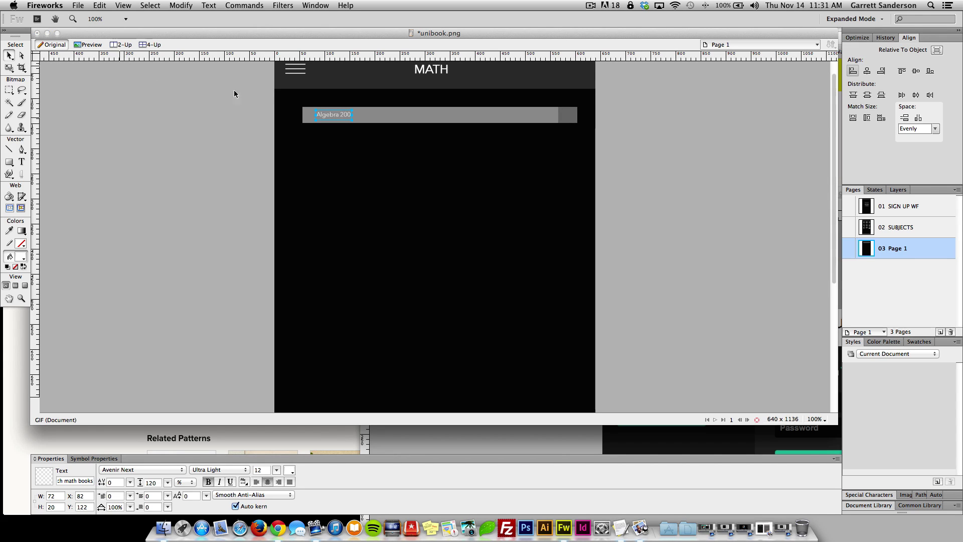
{"action": "left_click_drag", "start_coordinate": [337, 118], "coordinate": [324, 117]}
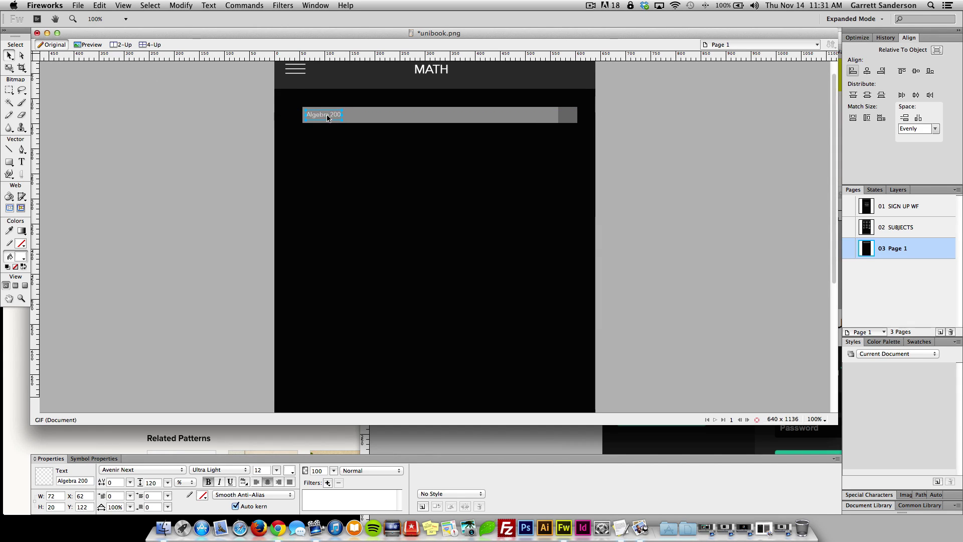
{"action": "left_click", "coordinate": [97, 131]}
{"action": "key", "text": "u"}
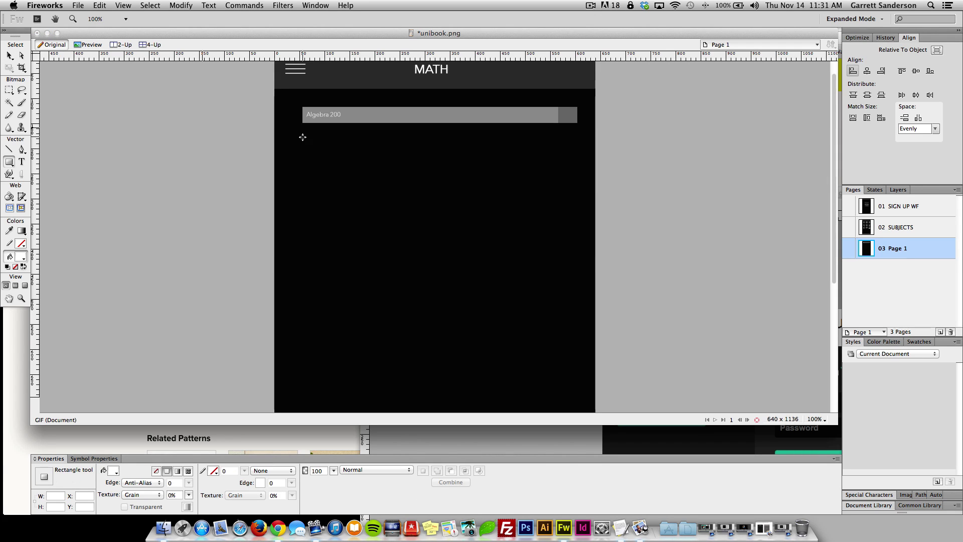
Draw a dark grey book thumbnail box below the search bar
{"action": "left_click_drag", "start_coordinate": [304, 138], "coordinate": [369, 220]}
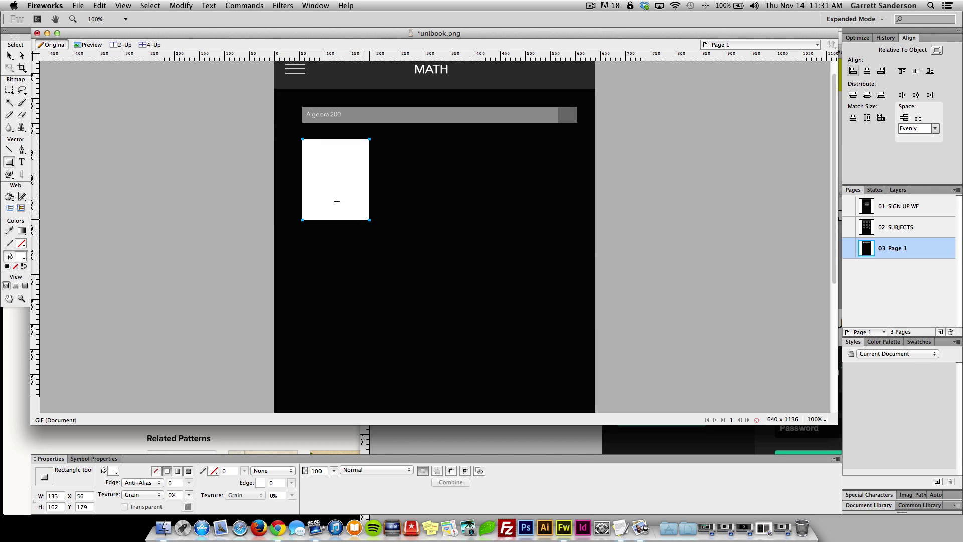
{"action": "left_click", "coordinate": [20, 256]}
{"action": "left_click", "coordinate": [67, 179]}
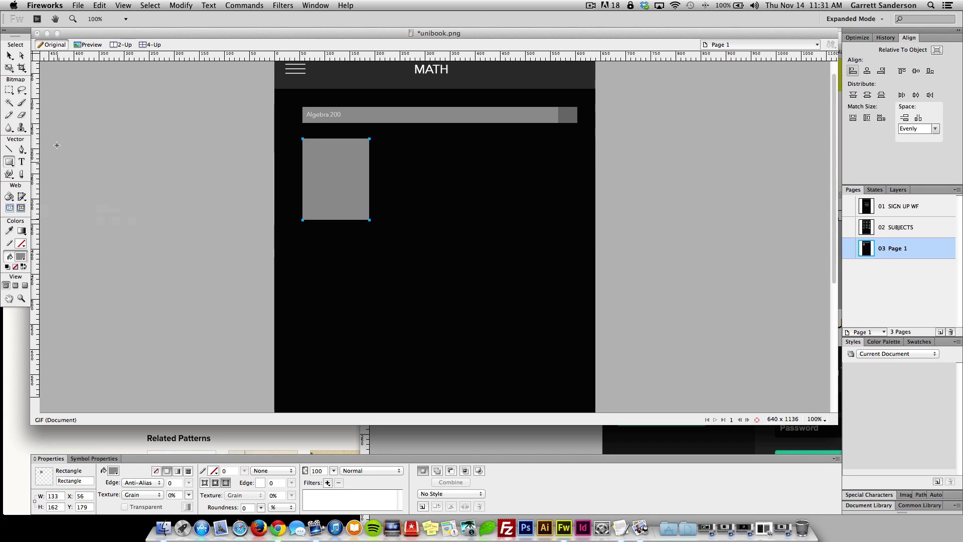
{"action": "left_click", "coordinate": [13, 58]}
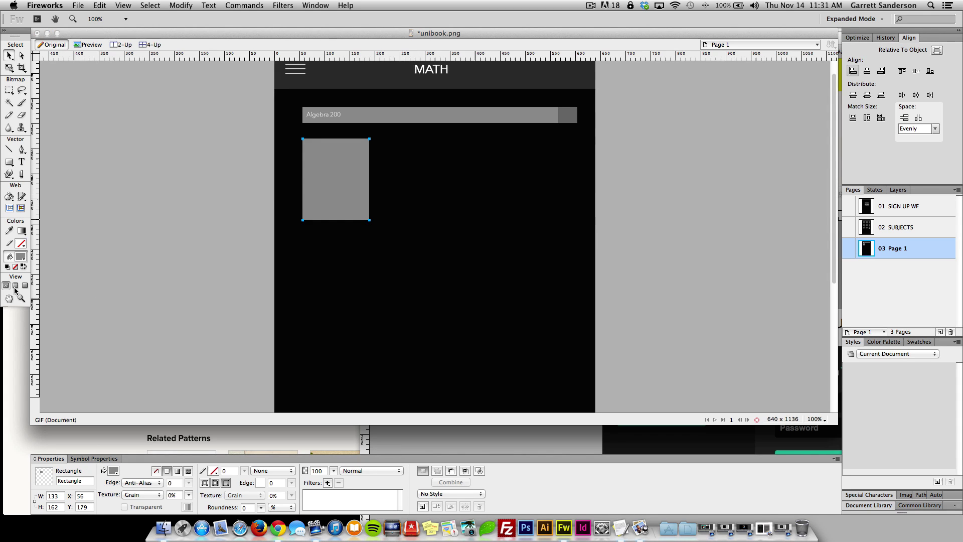
{"action": "left_click", "coordinate": [21, 257]}
{"action": "left_click", "coordinate": [77, 180]}
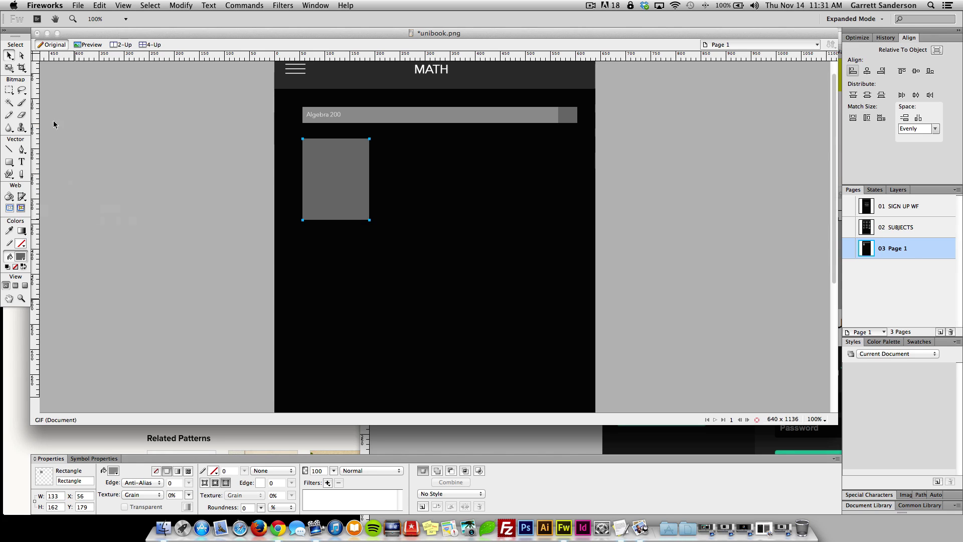
Duplicate the thumbnail box twice to stack three copies down the left side
{"action": "left_click_drag", "start_coordinate": [317, 200], "coordinate": [336, 269]}
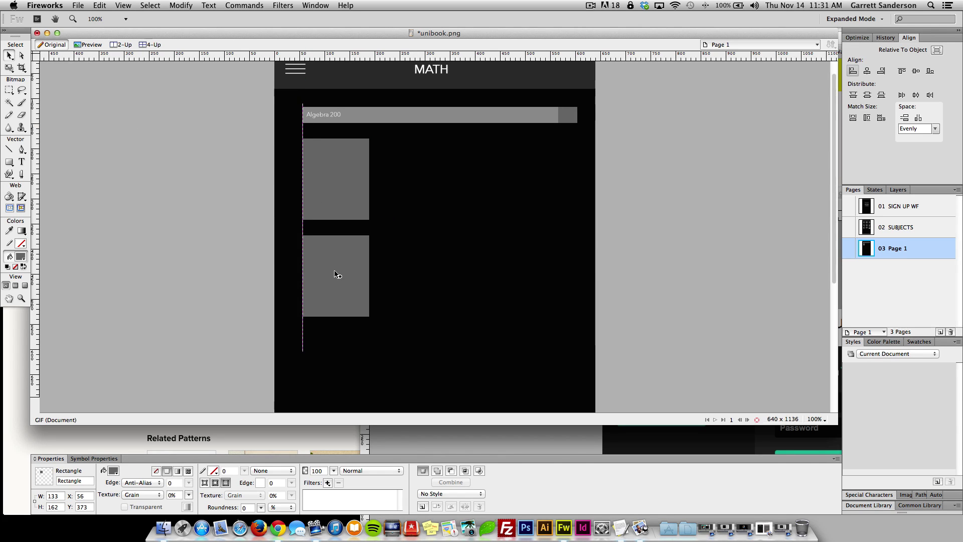
{"action": "left_click", "coordinate": [225, 228]}
{"action": "scroll", "coordinate": [262, 234], "scroll_direction": "down", "scroll_amount": 2}
{"action": "scroll", "coordinate": [345, 236], "scroll_direction": "down", "scroll_amount": 3}
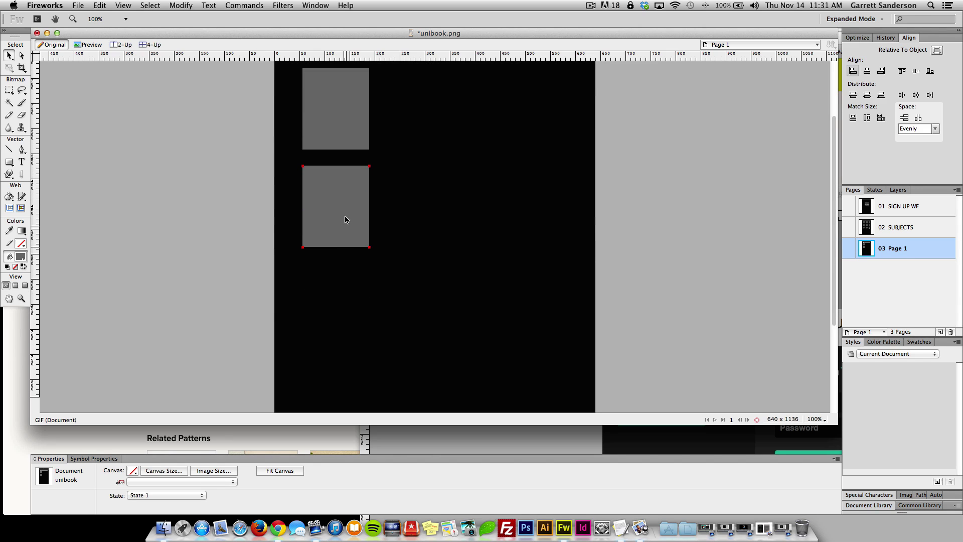
{"action": "left_click_drag", "start_coordinate": [345, 216], "coordinate": [347, 300]}
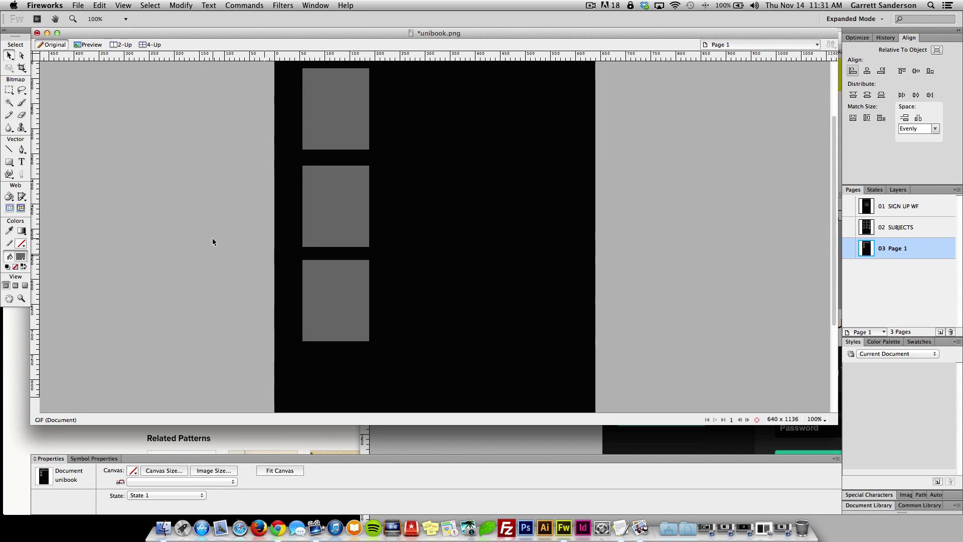
{"action": "scroll", "coordinate": [211, 237], "scroll_direction": "up", "scroll_amount": 3}
{"action": "key", "text": "Tab"}
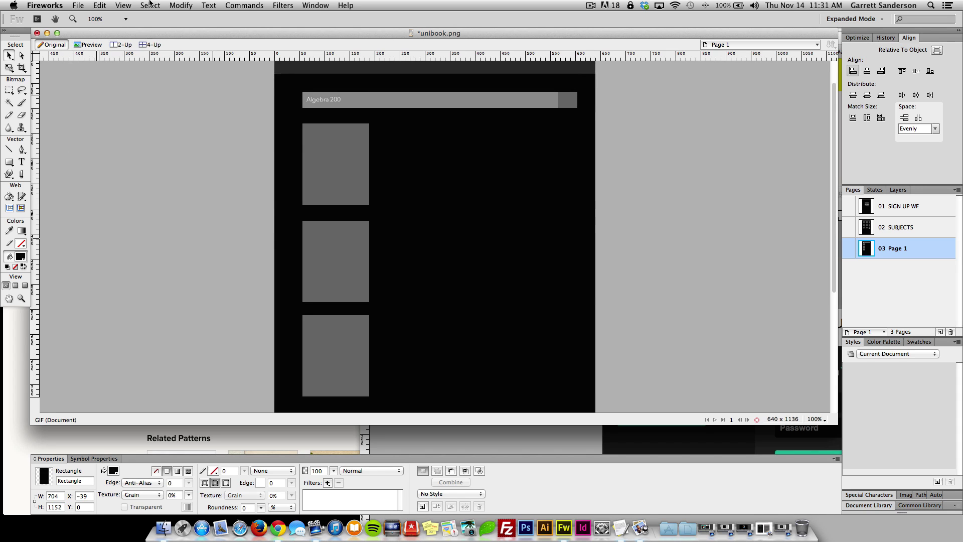
Insert a Lorem ipsum placeholder paragraph via Commands > Text and position it
{"action": "left_click", "coordinate": [178, 5]}
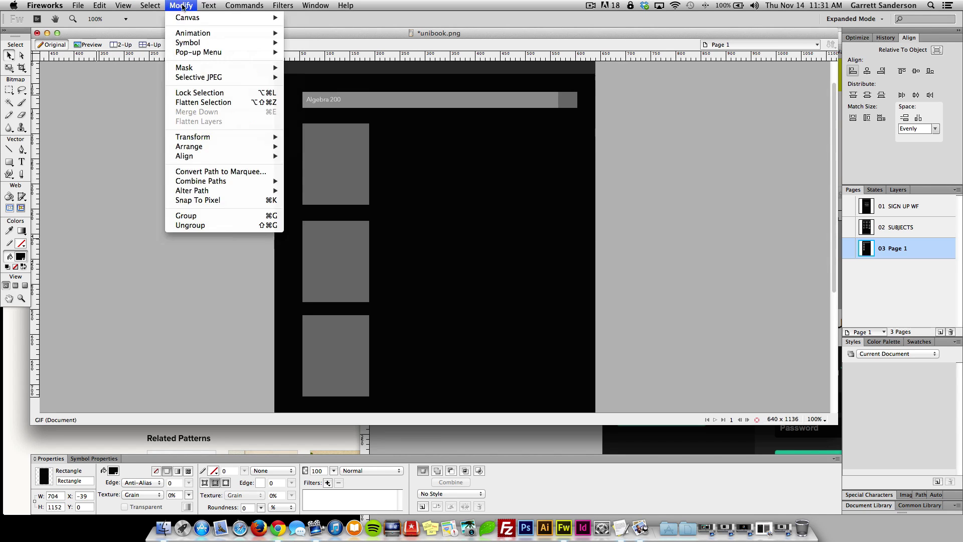
{"action": "mouse_move", "coordinate": [135, 6]}
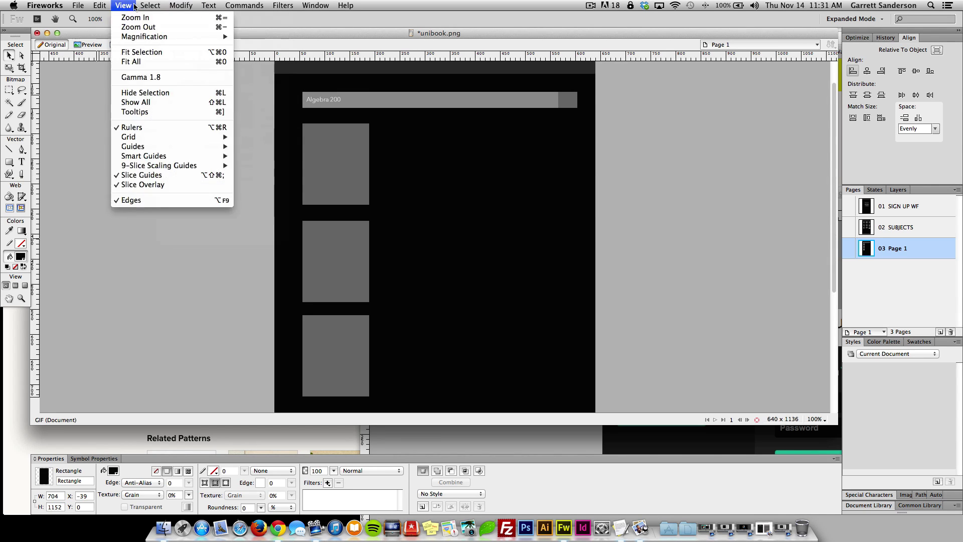
{"action": "mouse_move", "coordinate": [244, 5]}
{"action": "mouse_move", "coordinate": [330, 139]}
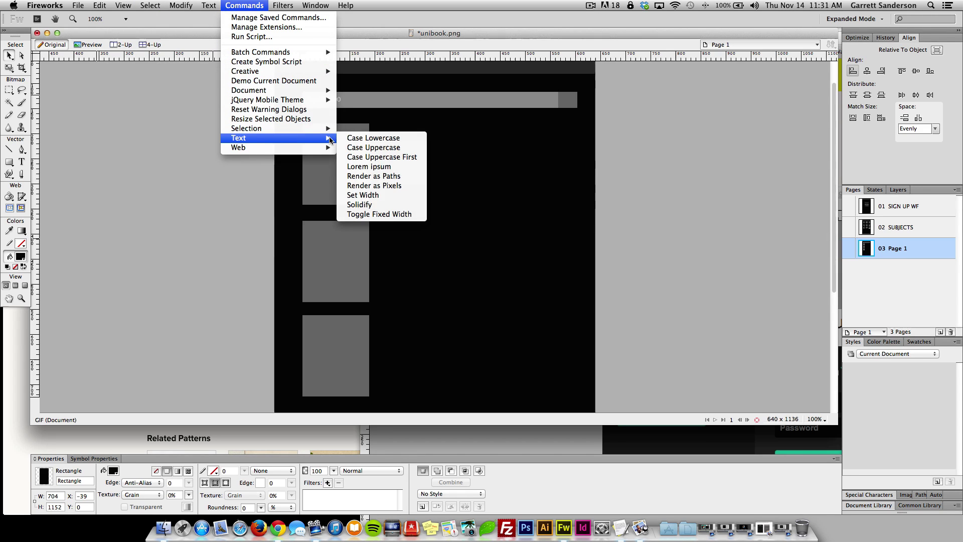
{"action": "left_click", "coordinate": [378, 172]}
{"action": "left_click_drag", "start_coordinate": [440, 136], "coordinate": [445, 190]}
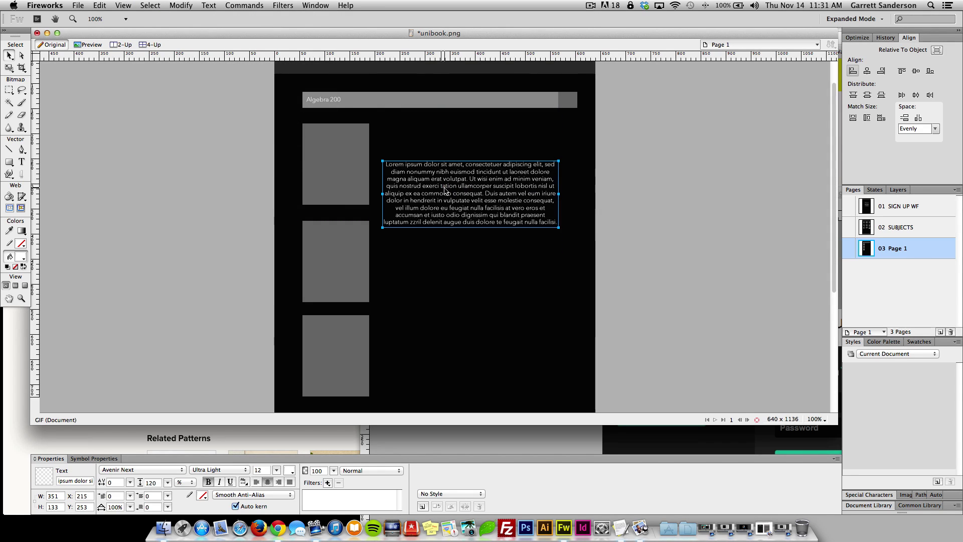
Left-align the paragraph, trim it to three lines, and align it with the first thumbnail's top
{"action": "double_click", "coordinate": [445, 190]}
{"action": "mouse_move", "coordinate": [557, 223]}
{"action": "left_mouse_down"}
{"action": "mouse_move", "coordinate": [403, 193]}
{"action": "mouse_move", "coordinate": [387, 166]}
{"action": "mouse_move", "coordinate": [502, 213]}
{"action": "mouse_move", "coordinate": [557, 222]}
{"action": "left_mouse_up"}
{"action": "left_click", "coordinate": [388, 167]}
{"action": "left_click", "coordinate": [257, 482]}
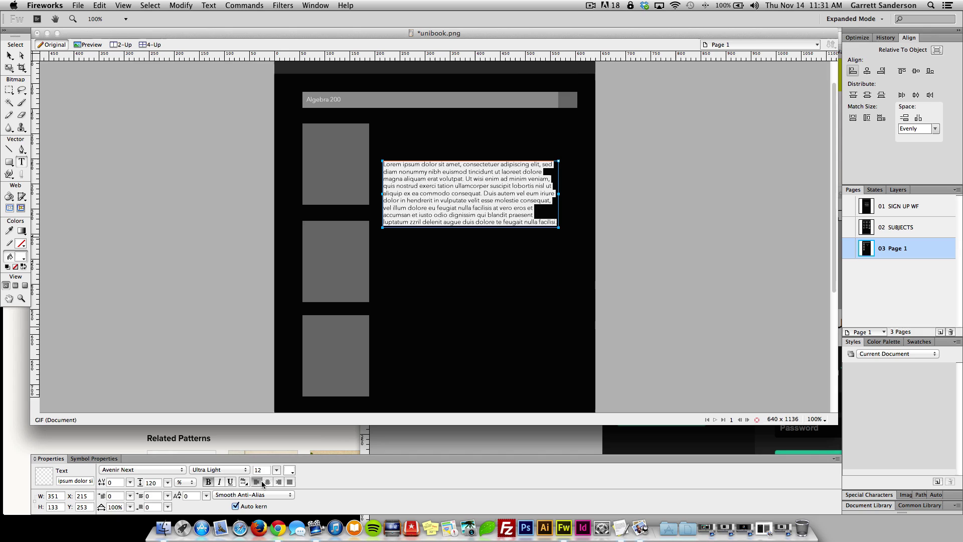
{"action": "left_click", "coordinate": [555, 221]}
{"action": "left_click_drag", "start_coordinate": [545, 222], "coordinate": [466, 178]}
{"action": "key", "text": "BackSpace"}
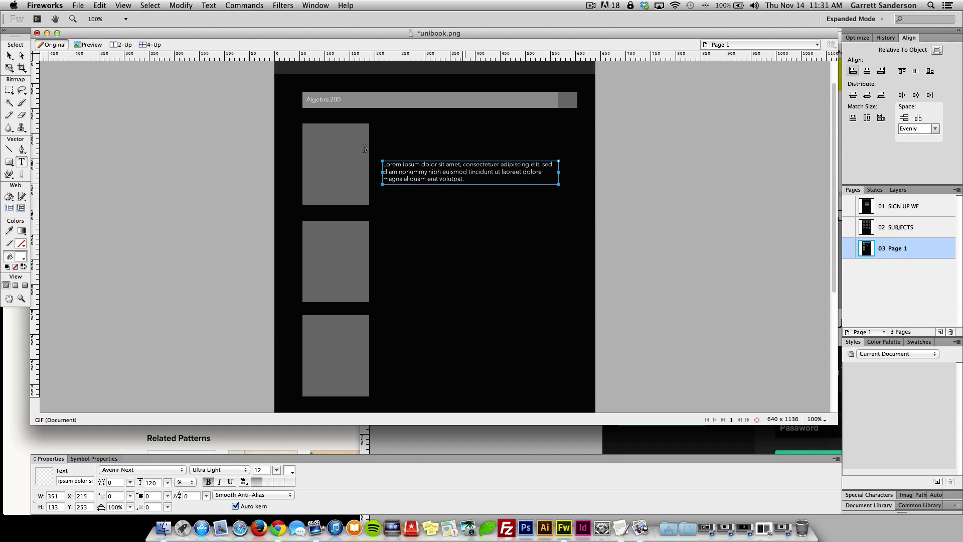
{"action": "left_click", "coordinate": [9, 55]}
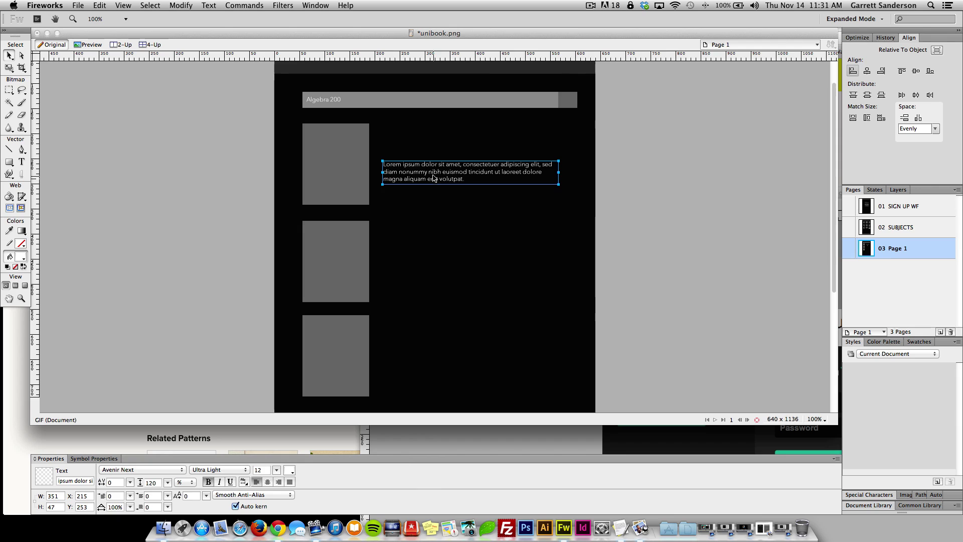
{"action": "left_click_drag", "start_coordinate": [429, 177], "coordinate": [423, 153]}
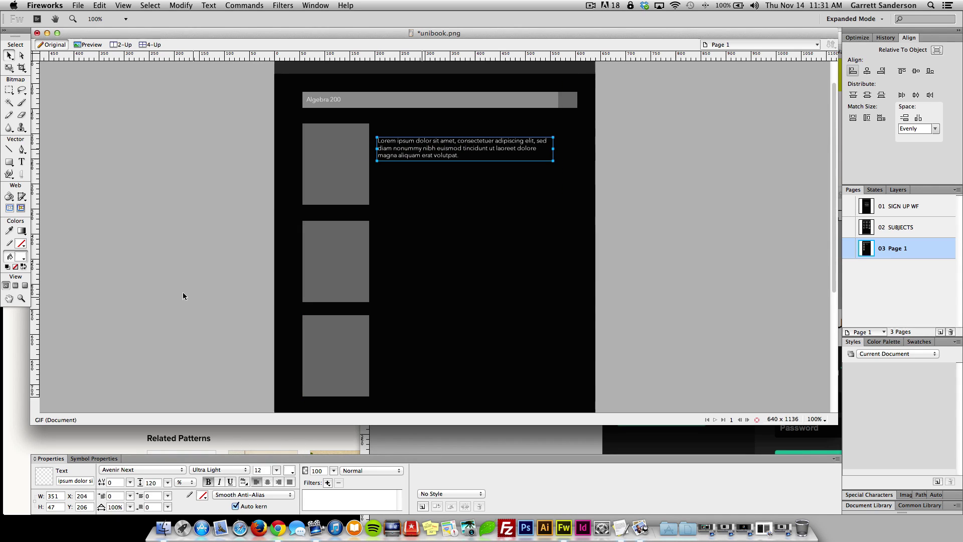
{"action": "left_click", "coordinate": [210, 340]}
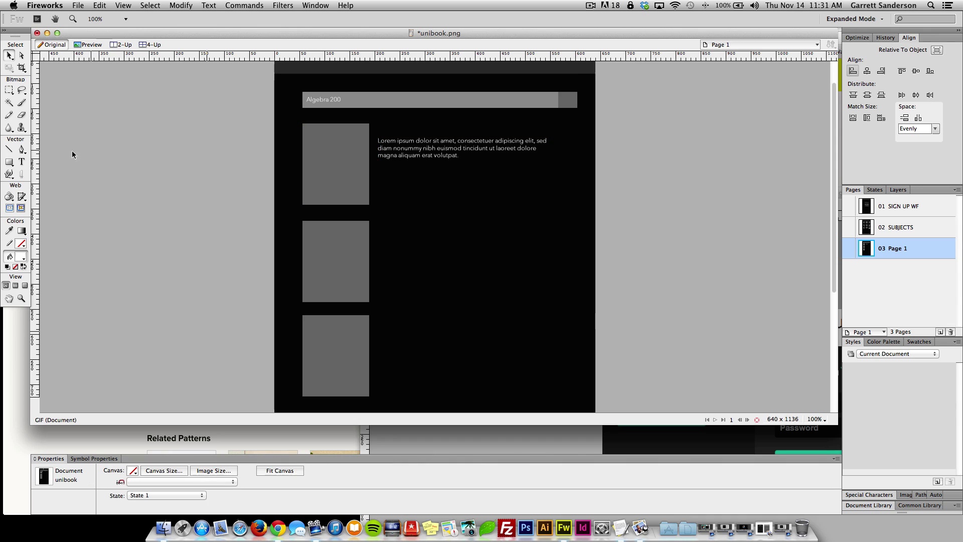
Add an 18 pt 'LOREM IPSUM' heading just above the paragraph
{"action": "key", "text": "t"}
{"action": "left_click", "coordinate": [406, 212]}
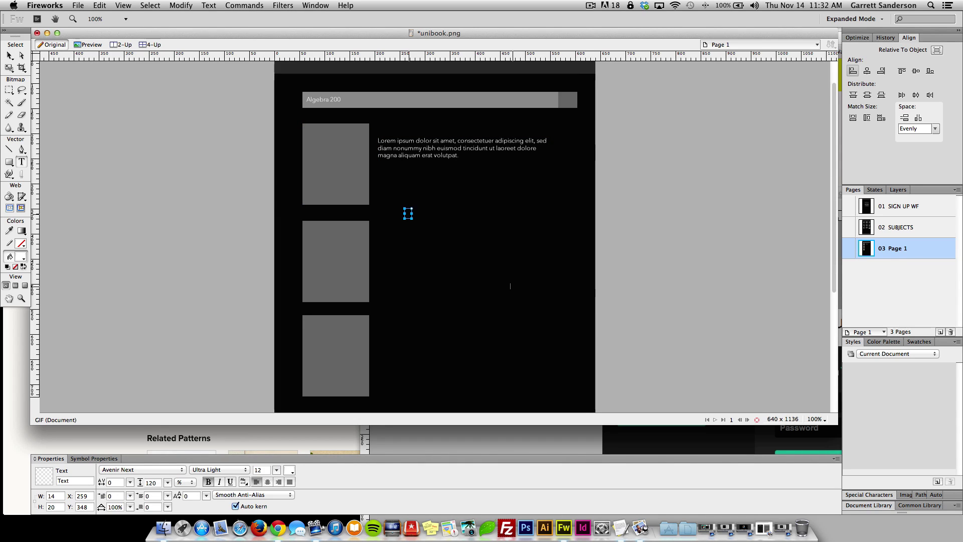
{"action": "type", "text": "TH"}
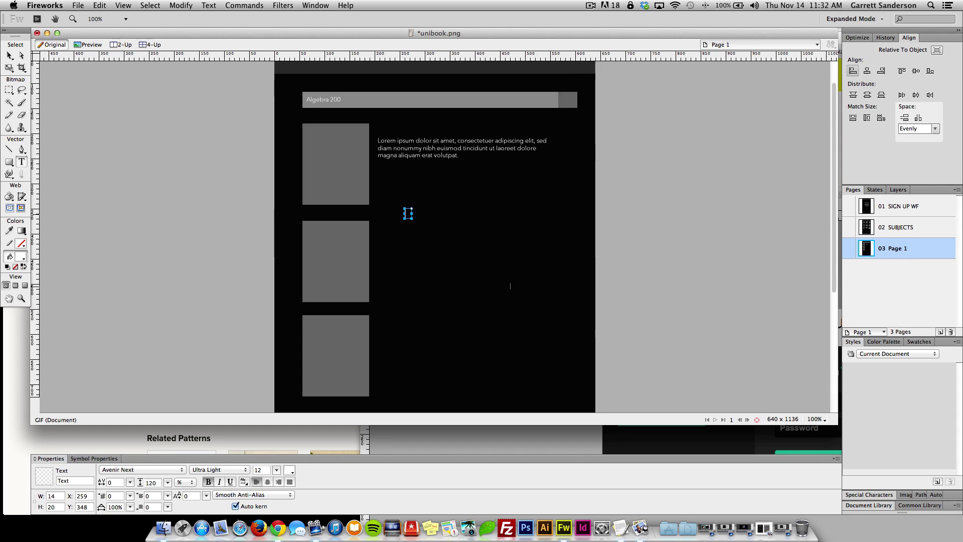
{"action": "type", "text": "LOREM IPSUM"}
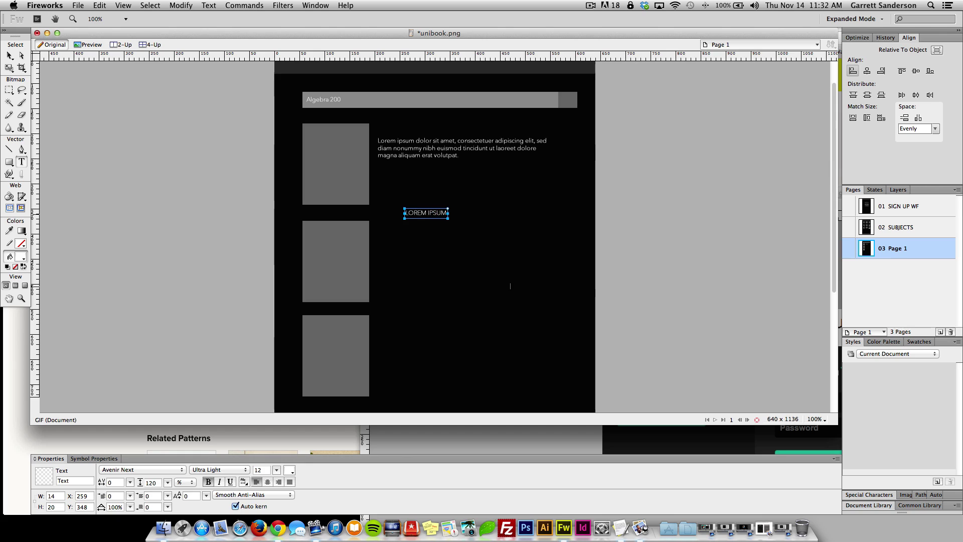
{"action": "left_click", "coordinate": [9, 55]}
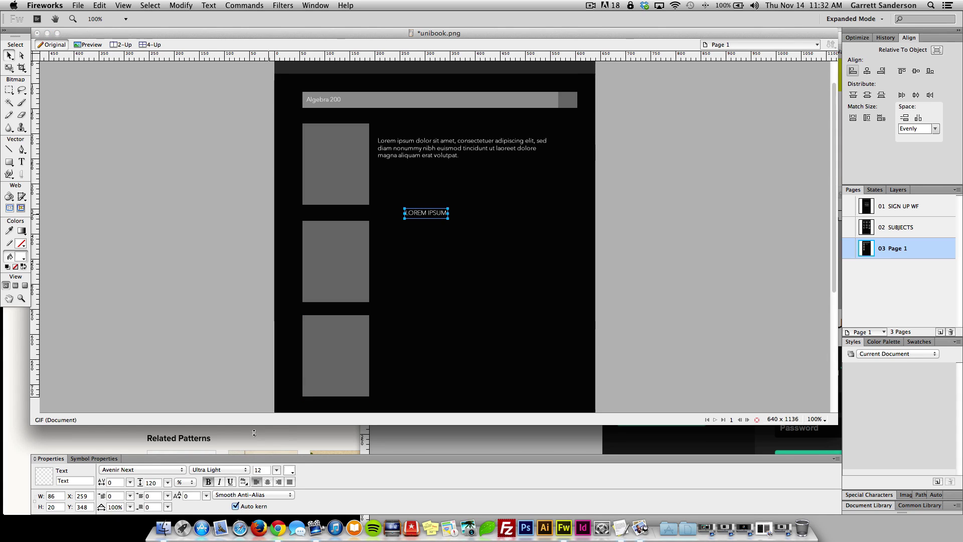
{"action": "left_click_drag", "start_coordinate": [276, 470], "coordinate": [276, 467]}
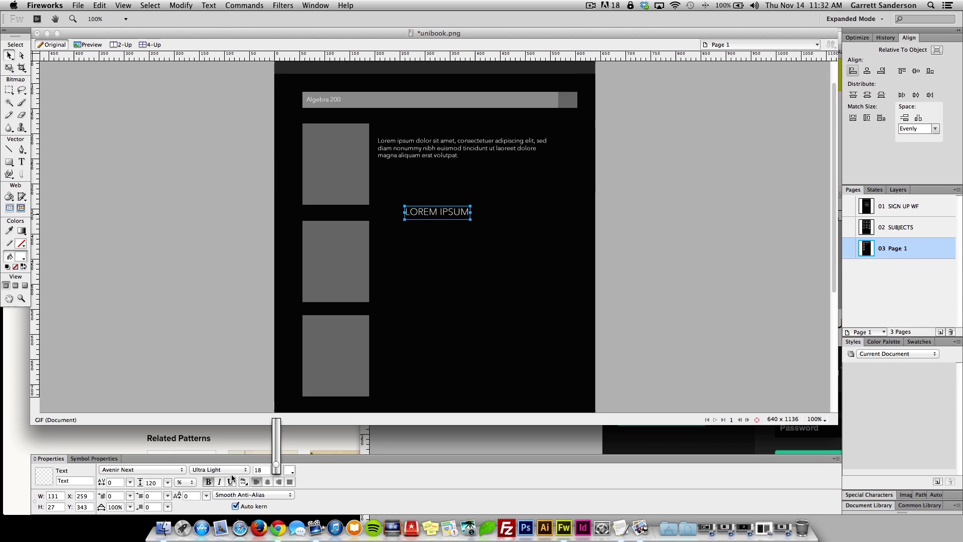
{"action": "left_click", "coordinate": [448, 216]}
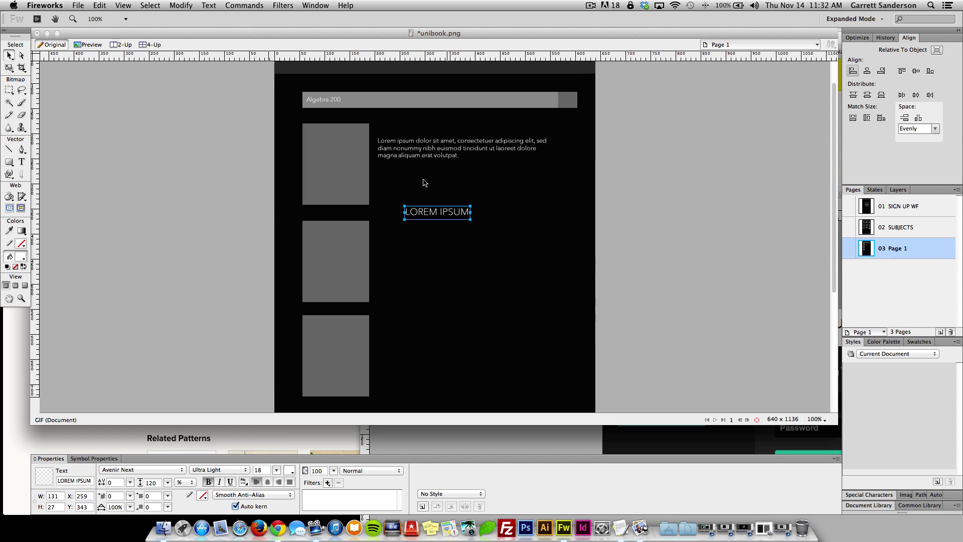
{"action": "left_click_drag", "start_coordinate": [431, 210], "coordinate": [404, 127]}
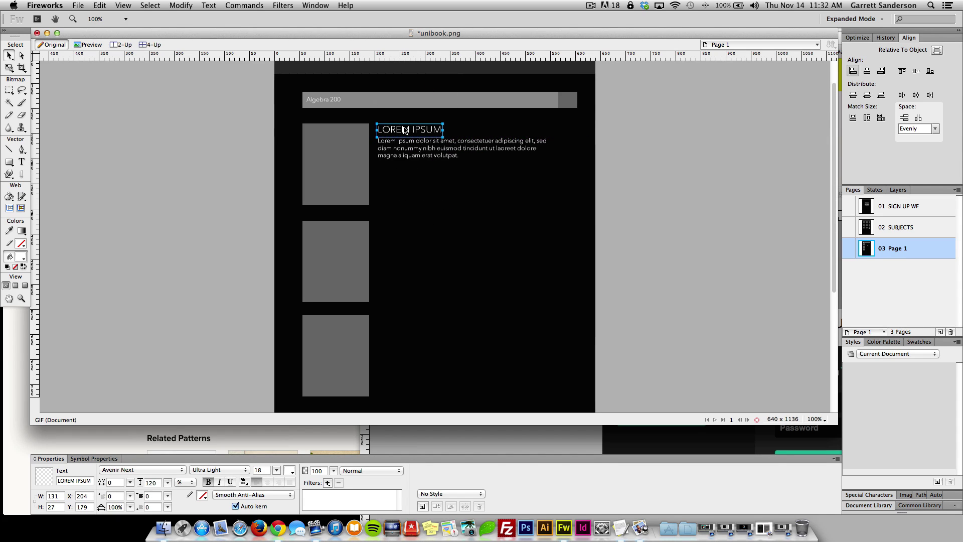
{"action": "left_click", "coordinate": [161, 146]}
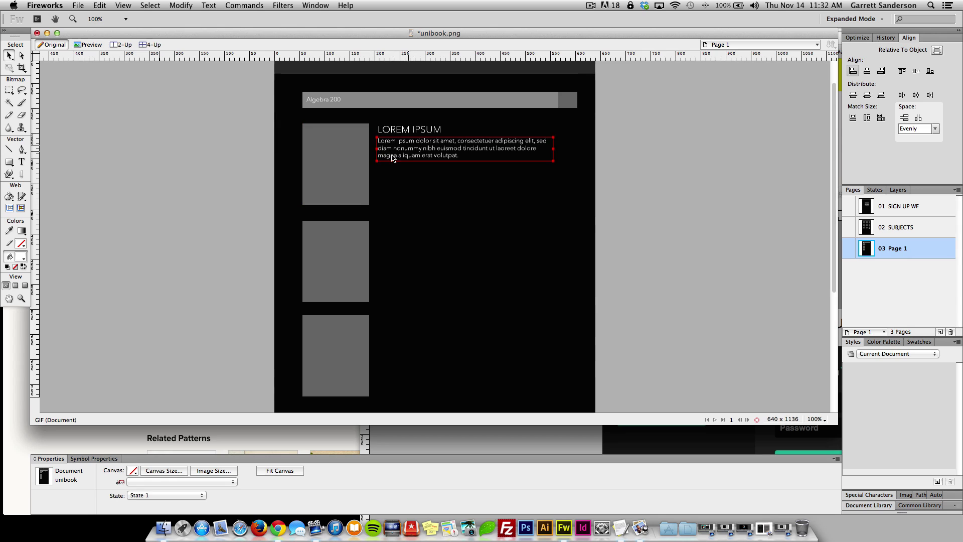
{"action": "left_click", "coordinate": [9, 162]}
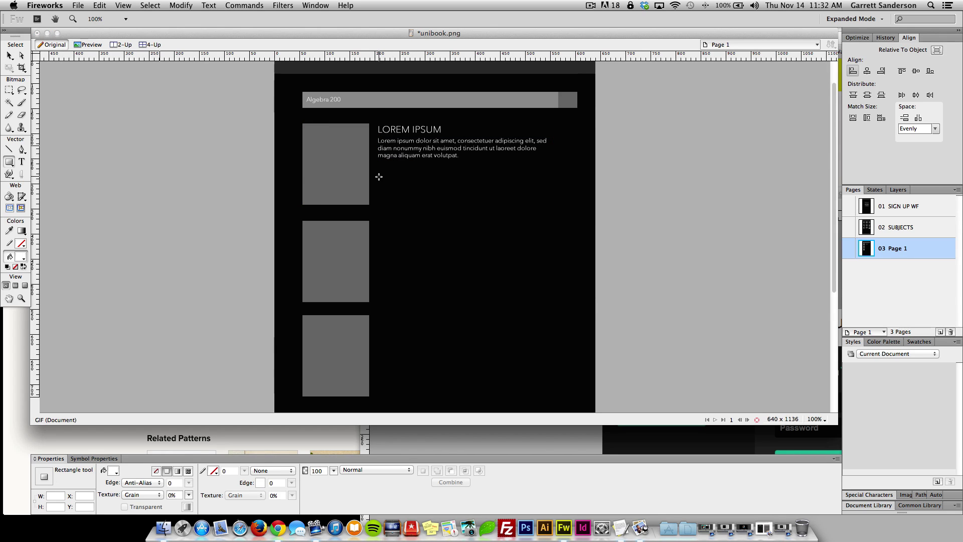
Draw 116 x 34 button boxes side by side beneath the lorem ipsum paragraph
{"action": "left_click_drag", "start_coordinate": [377, 177], "coordinate": [486, 193]}
{"action": "left_click", "coordinate": [9, 55]}
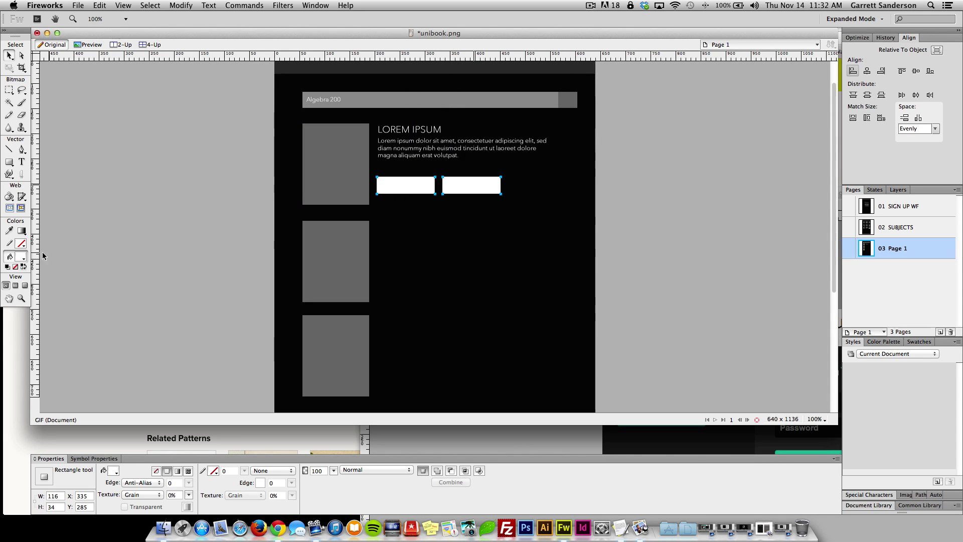
{"action": "left_click", "coordinate": [21, 257]}
Fill the two button rectangles dark grey
{"action": "left_click", "coordinate": [93, 177]}
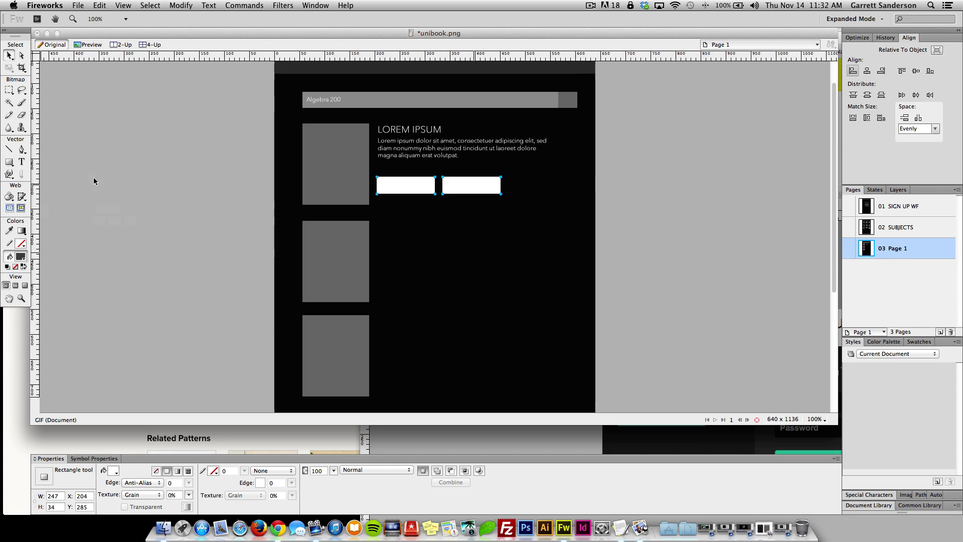
{"action": "left_click", "coordinate": [210, 145]}
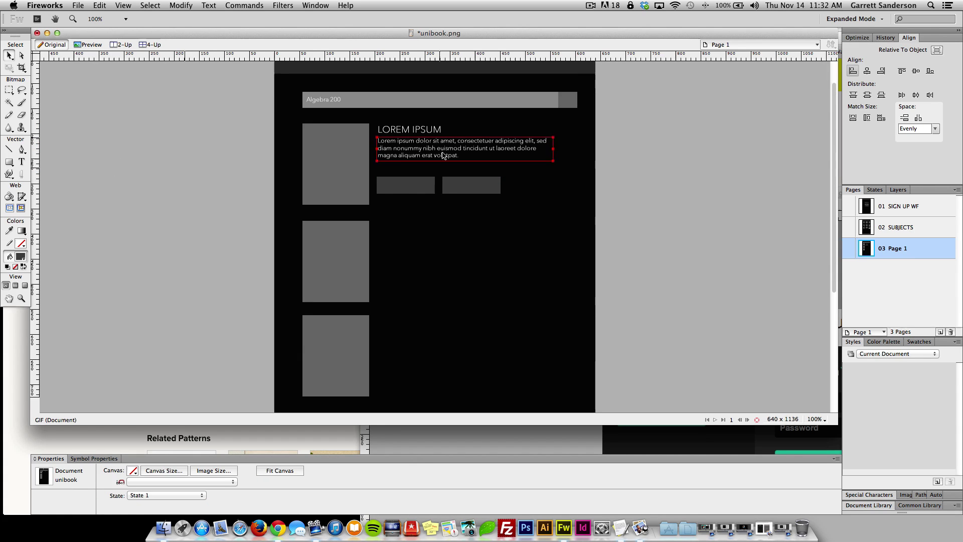
{"action": "left_click", "coordinate": [401, 189]}
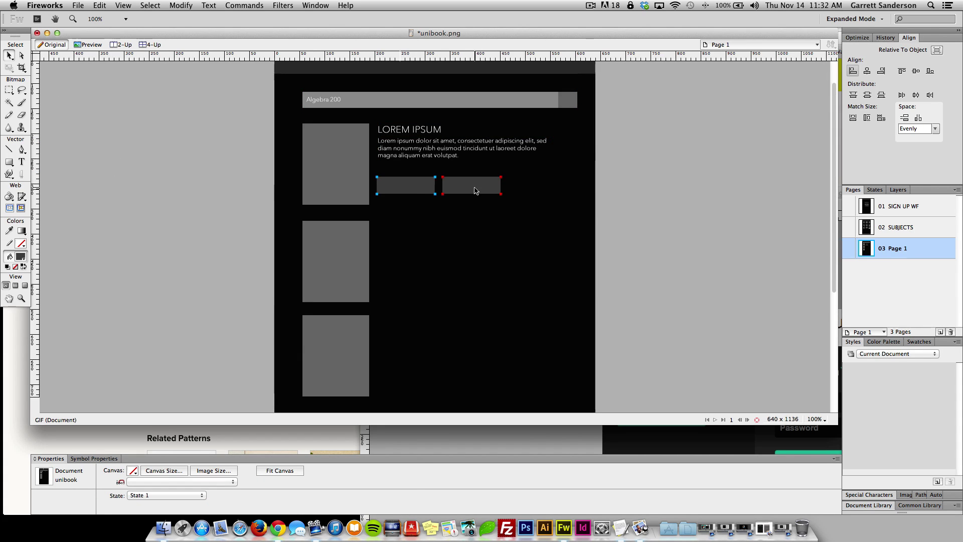
{"action": "left_click", "coordinate": [475, 191]}
{"action": "left_click", "coordinate": [226, 207]}
{"action": "left_click", "coordinate": [398, 191]}
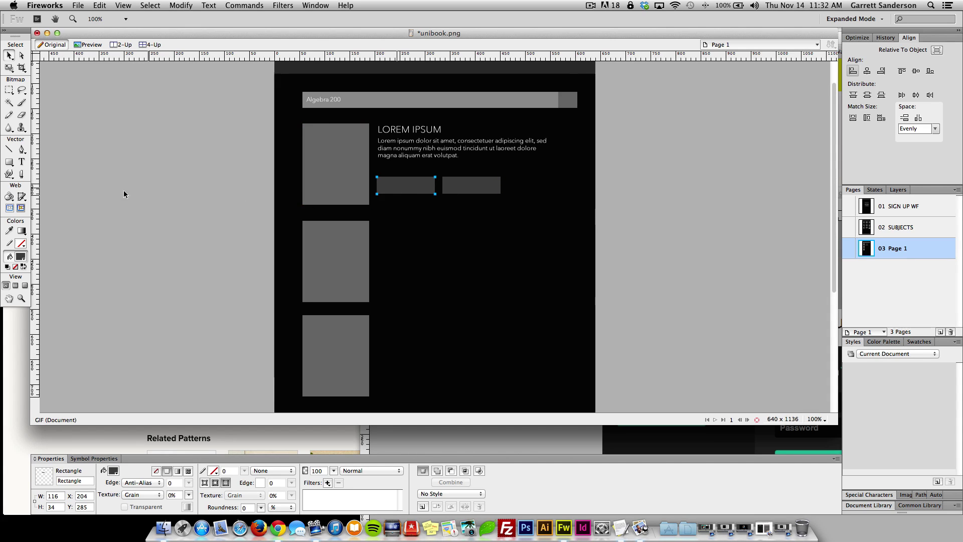
Label the left button 'PREVIEW' in a smaller font size
{"action": "left_click", "coordinate": [23, 162]}
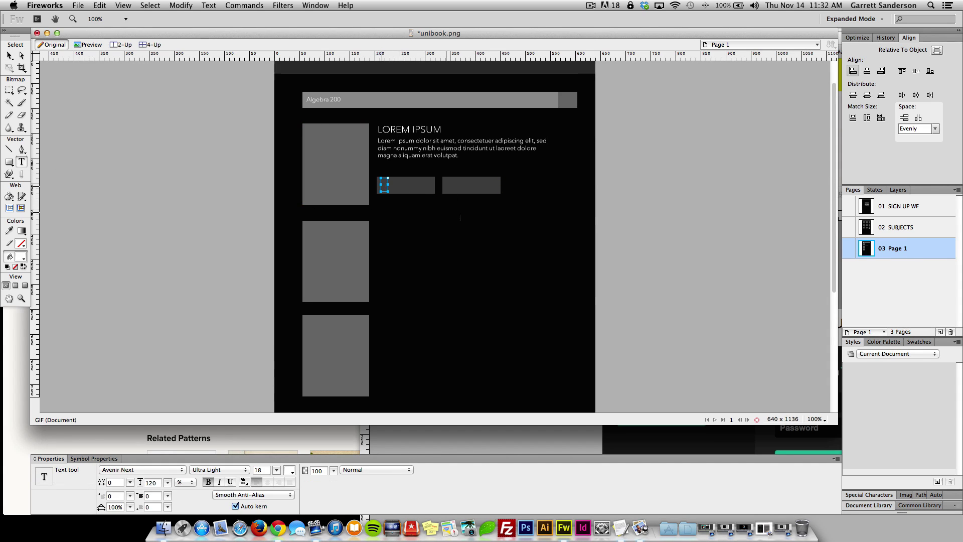
{"action": "type", "text": "PREVIEW"}
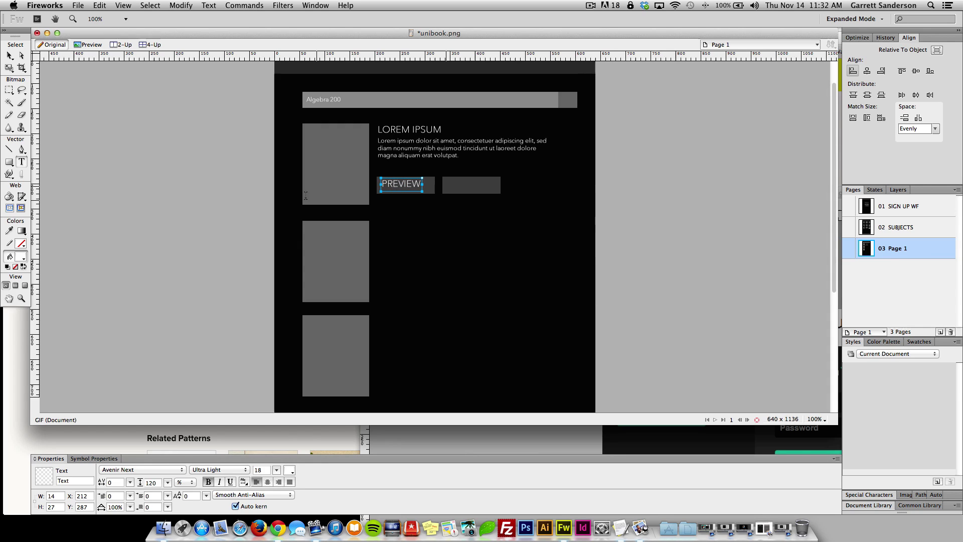
{"action": "left_click", "coordinate": [277, 470]}
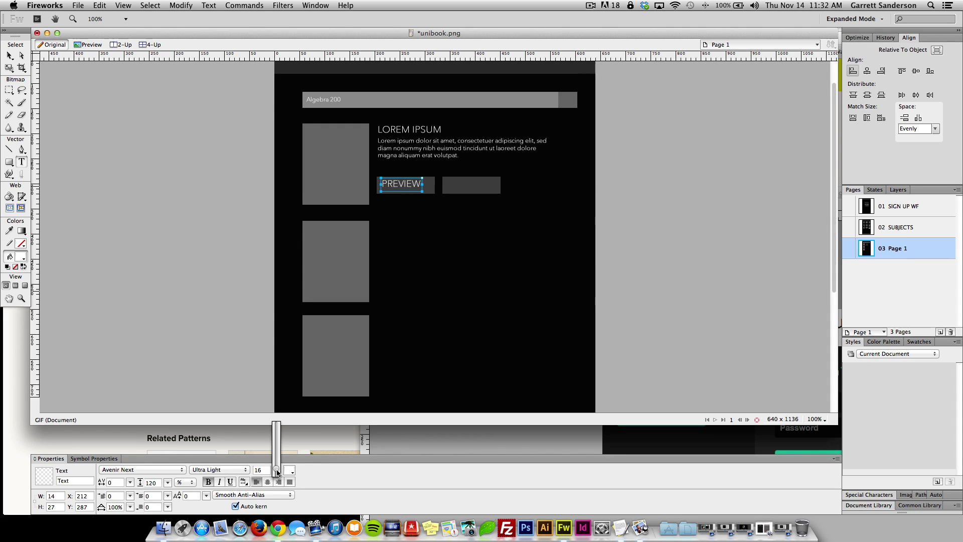
{"action": "left_click_drag", "start_coordinate": [277, 472], "coordinate": [276, 472]}
{"action": "left_click", "coordinate": [276, 470]}
{"action": "left_click", "coordinate": [14, 58]}
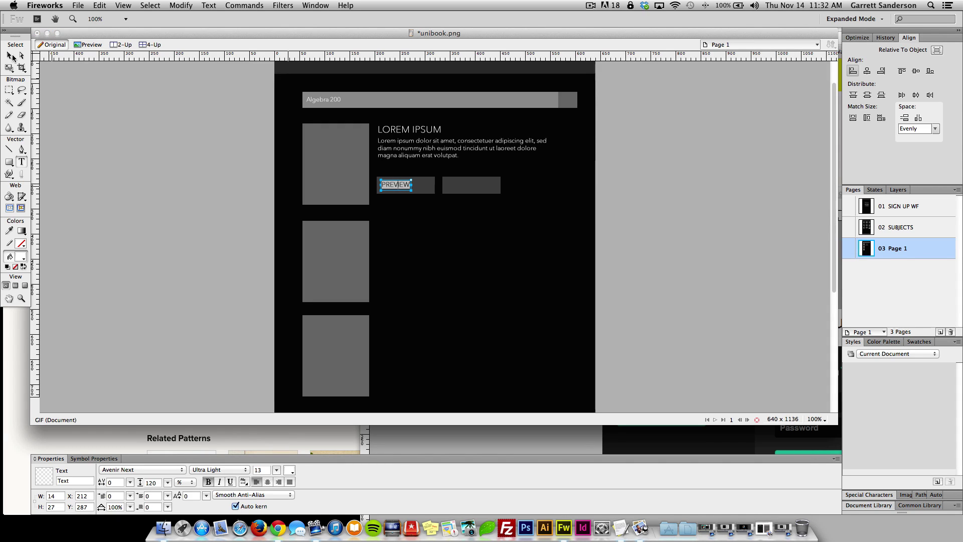
{"action": "left_click", "coordinate": [144, 103]}
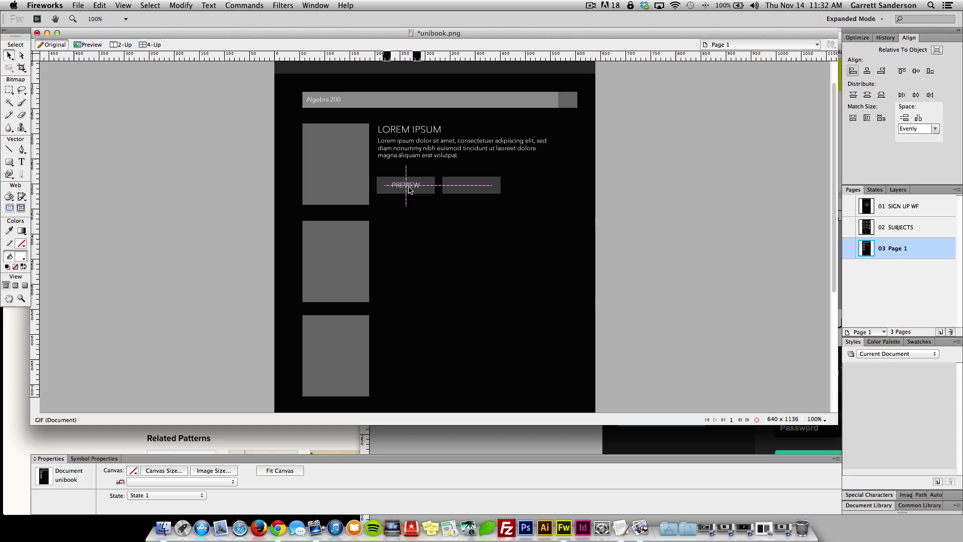
{"action": "left_click", "coordinate": [406, 189]}
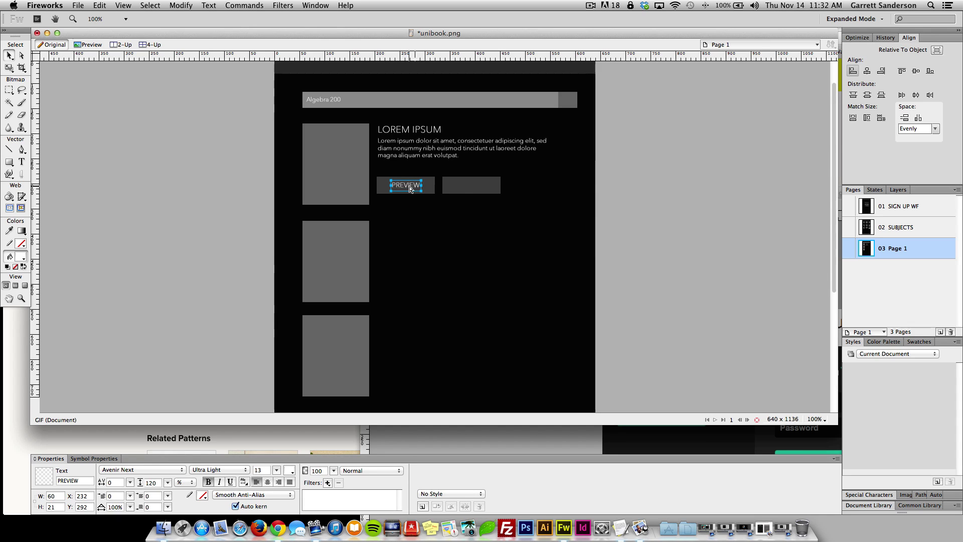
Copy the label onto the second button and change it to 'ADD TO MY BOOKS'
{"action": "left_click_drag", "start_coordinate": [415, 189], "coordinate": [477, 190]}
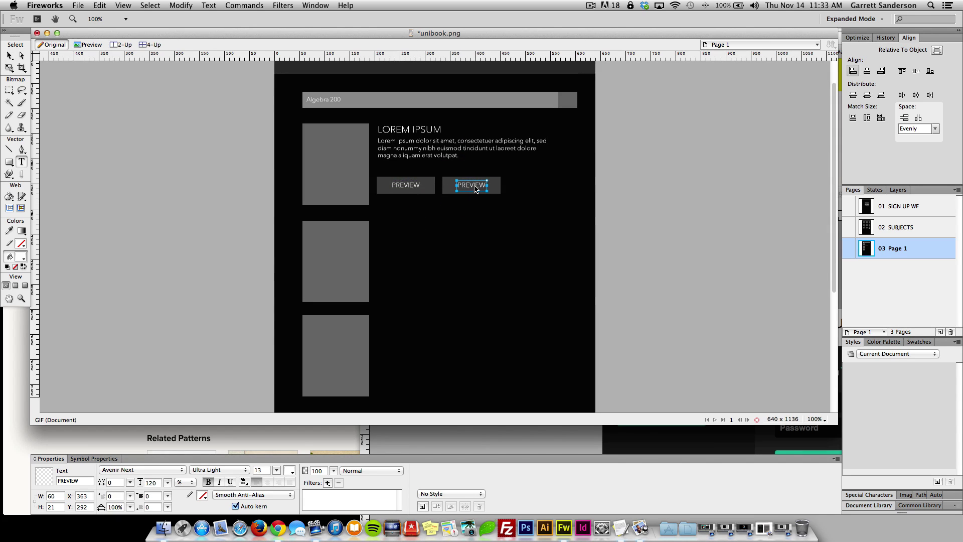
{"action": "double_click", "coordinate": [474, 188]}
{"action": "type", "text": "ADD"}
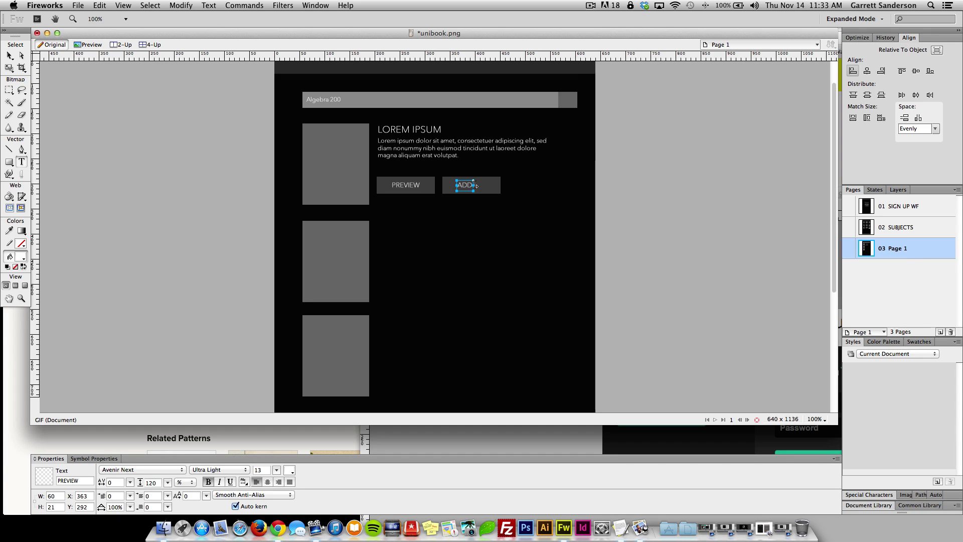
{"action": "left_click", "coordinate": [9, 55]}
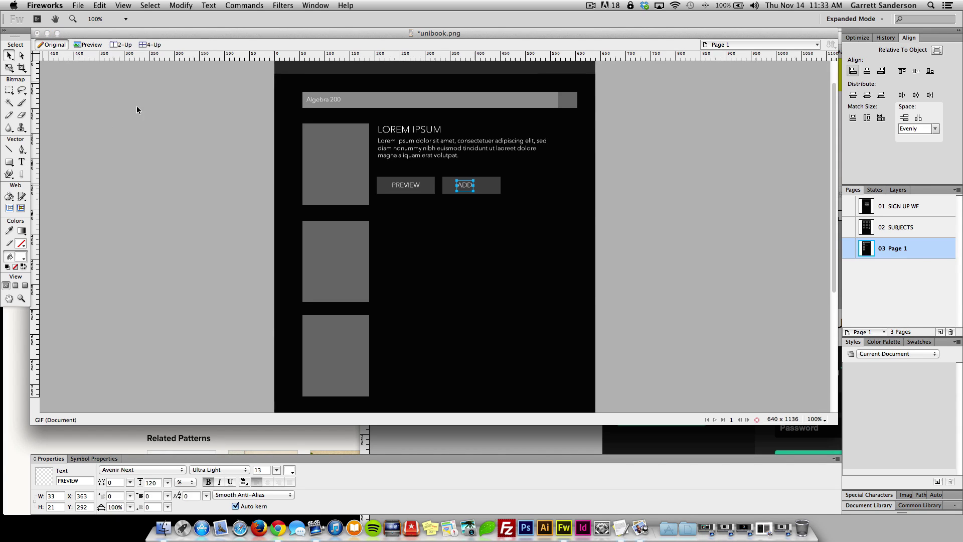
{"action": "left_click", "coordinate": [153, 162]}
{"action": "left_click_drag", "start_coordinate": [467, 191], "coordinate": [474, 191]}
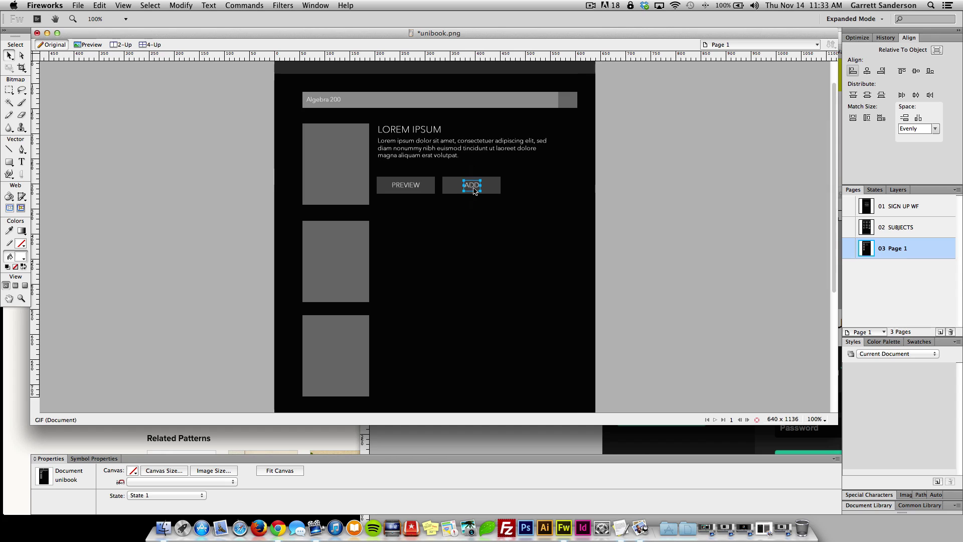
{"action": "left_click", "coordinate": [499, 232]}
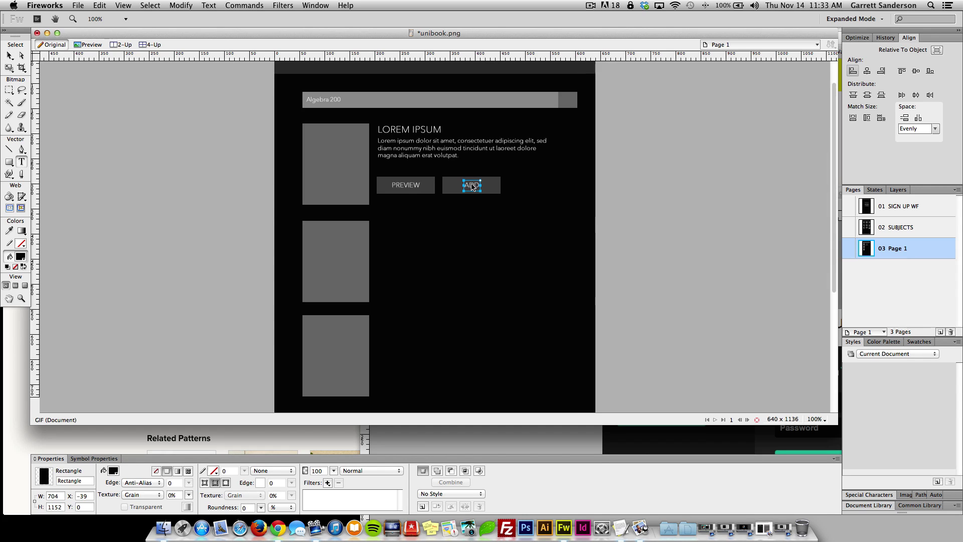
{"action": "left_click", "coordinate": [472, 186]}
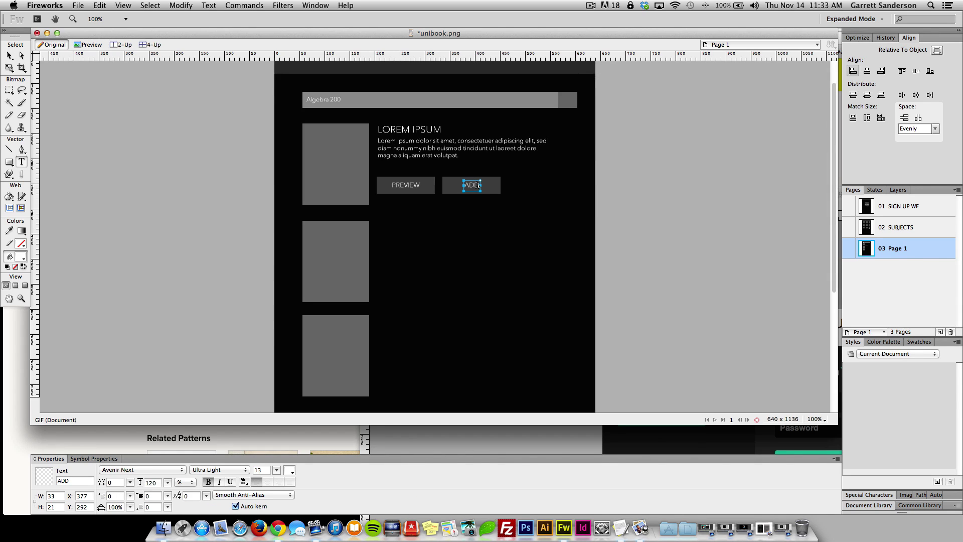
{"action": "type", "text": "TO MY BOO"}
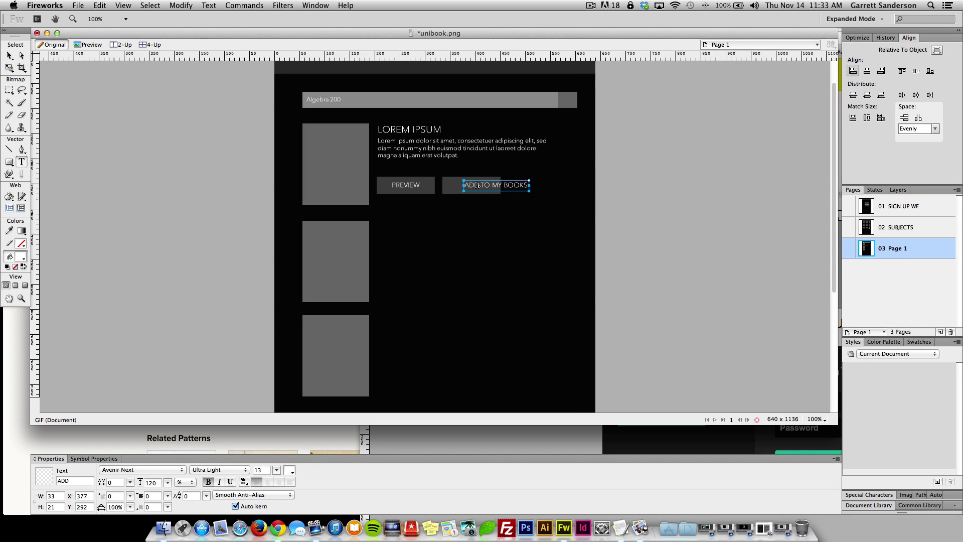
{"action": "type", "text": "KS"}
{"action": "key", "text": "Escape"}
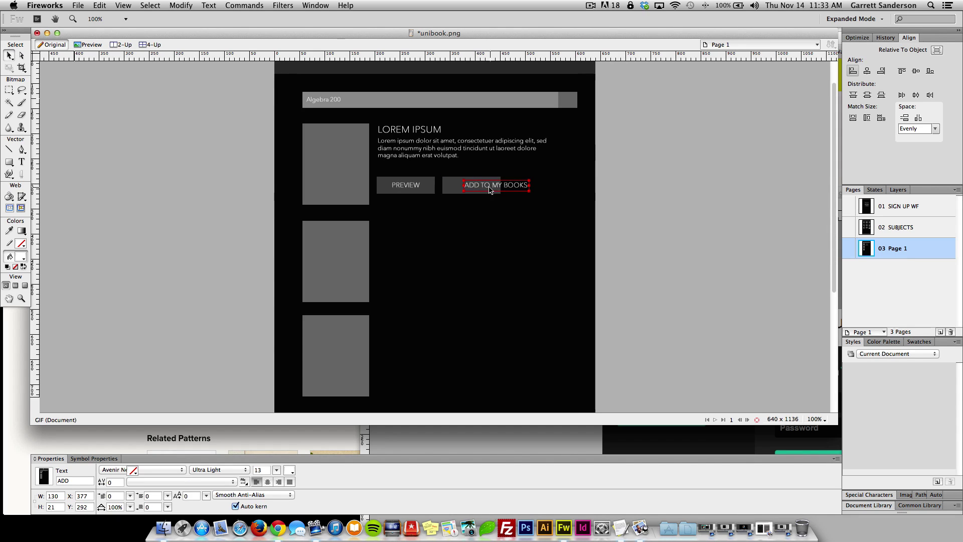
{"action": "left_click_drag", "start_coordinate": [490, 190], "coordinate": [472, 189]}
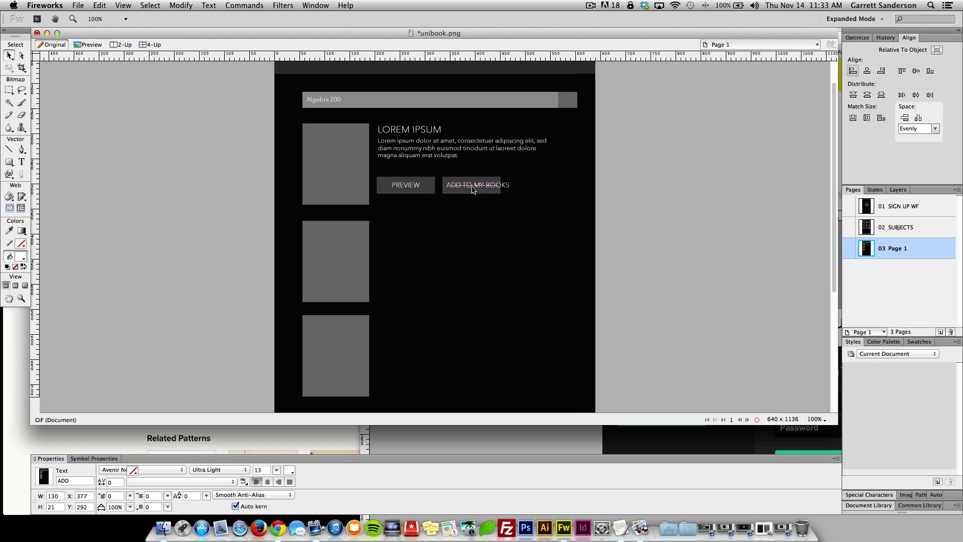
Widen the second button's grey background to 142 px to fit its label
{"action": "left_click", "coordinate": [489, 191]}
{"action": "key", "text": "q"}
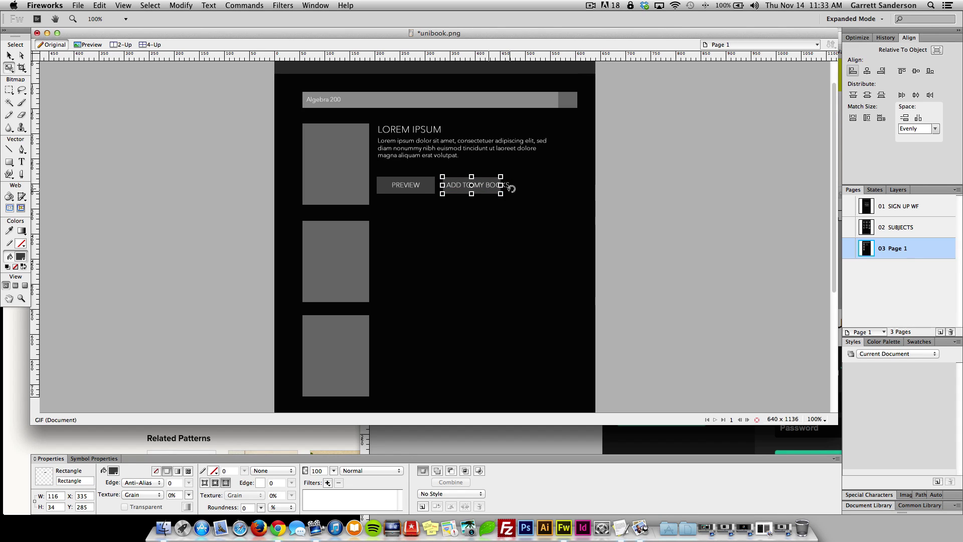
{"action": "left_click_drag", "start_coordinate": [502, 185], "coordinate": [514, 185]}
{"action": "left_click", "coordinate": [9, 55]}
{"action": "left_click", "coordinate": [114, 88]}
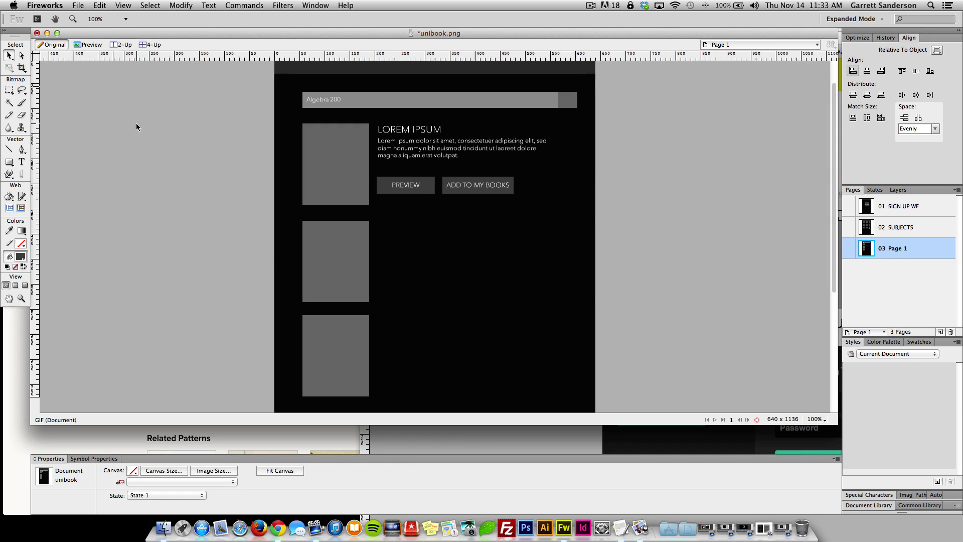
{"action": "scroll", "coordinate": [139, 130], "scroll_direction": "down", "scroll_amount": 3}
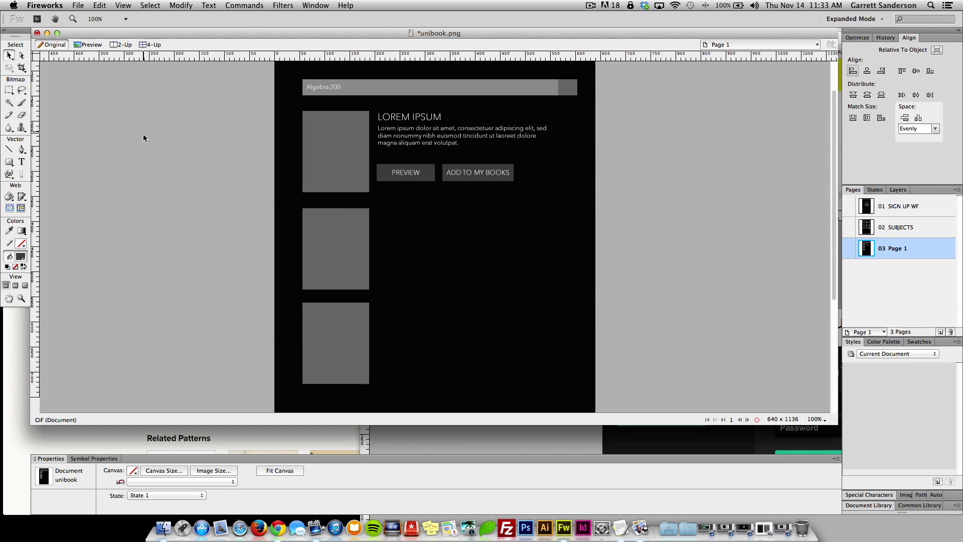
Set the font size of the PREVIEW and ADD TO MY BOOKS labels to 11
{"action": "scroll", "coordinate": [143, 134], "scroll_direction": "down", "scroll_amount": 2}
{"action": "left_click", "coordinate": [452, 164]}
{"action": "left_click", "coordinate": [451, 164]}
{"action": "left_click", "coordinate": [419, 165], "text": "shift"}
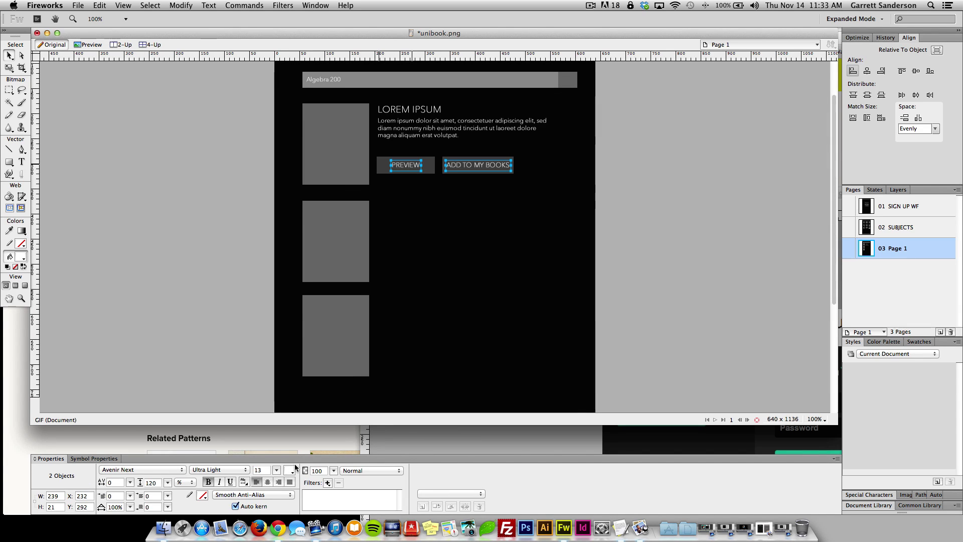
{"action": "double_click", "coordinate": [261, 470]}
{"action": "type", "text": "11"}
{"action": "key", "text": "Return"}
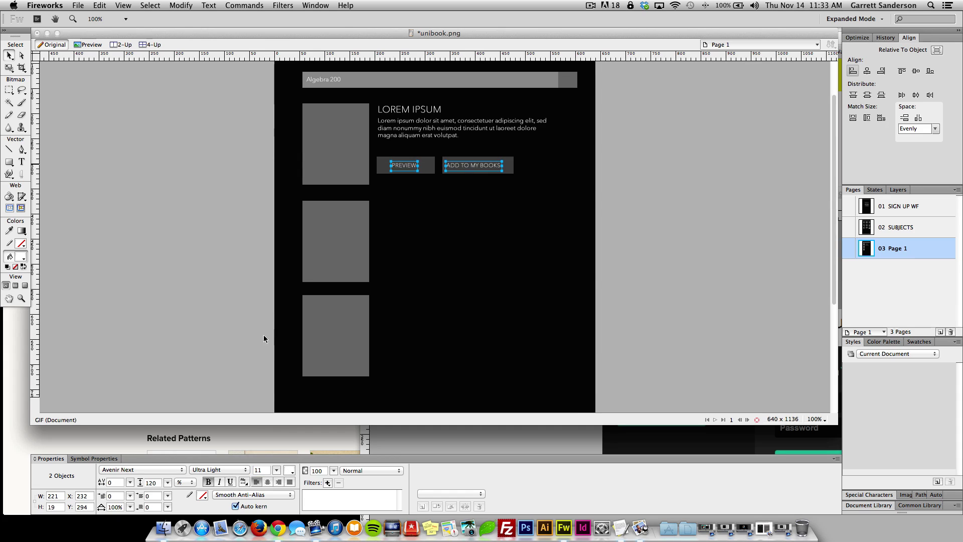
Centre the ADD TO MY BOOKS and PREVIEW labels horizontally and vertically within their grey buttons
{"action": "left_click", "coordinate": [404, 241]}
{"action": "left_click_drag", "start_coordinate": [440, 153], "coordinate": [517, 177]}
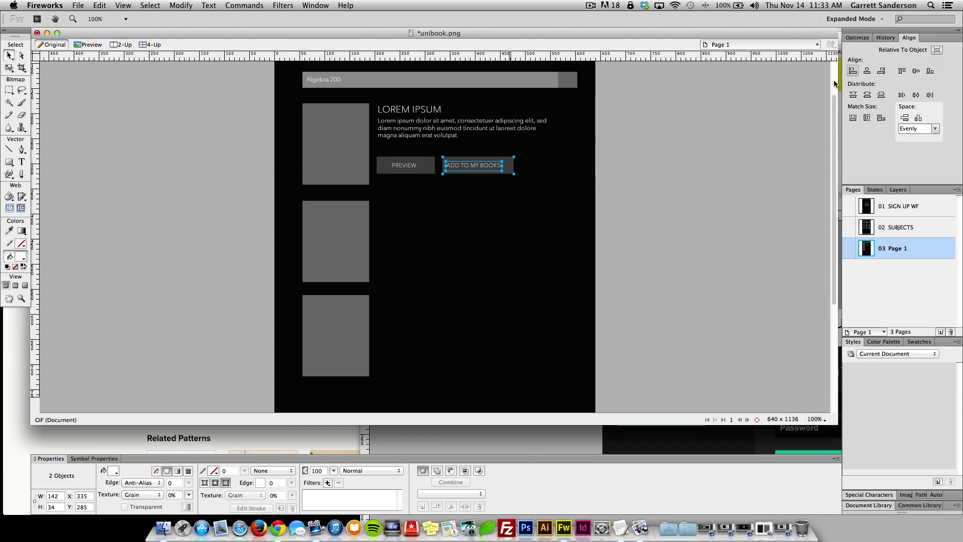
{"action": "left_click", "coordinate": [870, 72]}
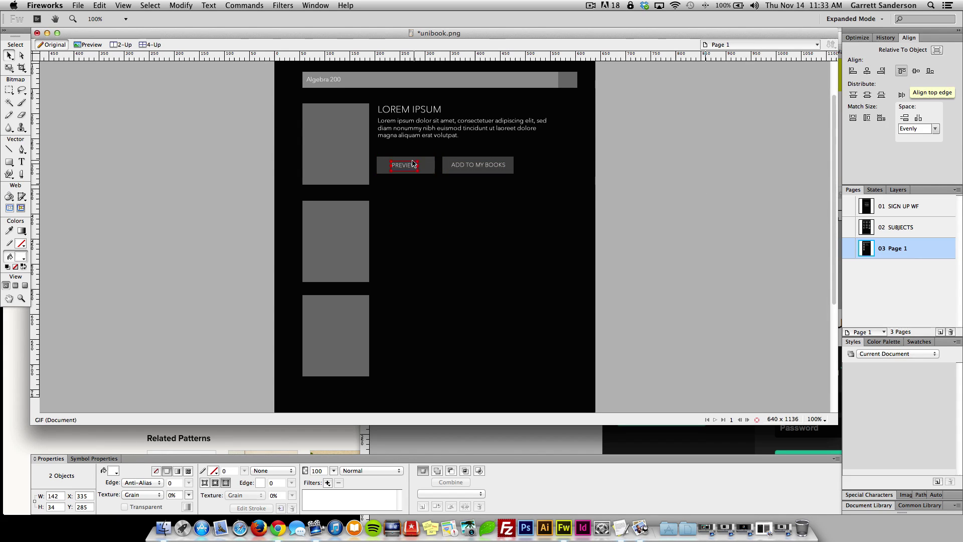
{"action": "left_click_drag", "start_coordinate": [414, 172], "coordinate": [414, 172]}
{"action": "left_click", "coordinate": [866, 70]}
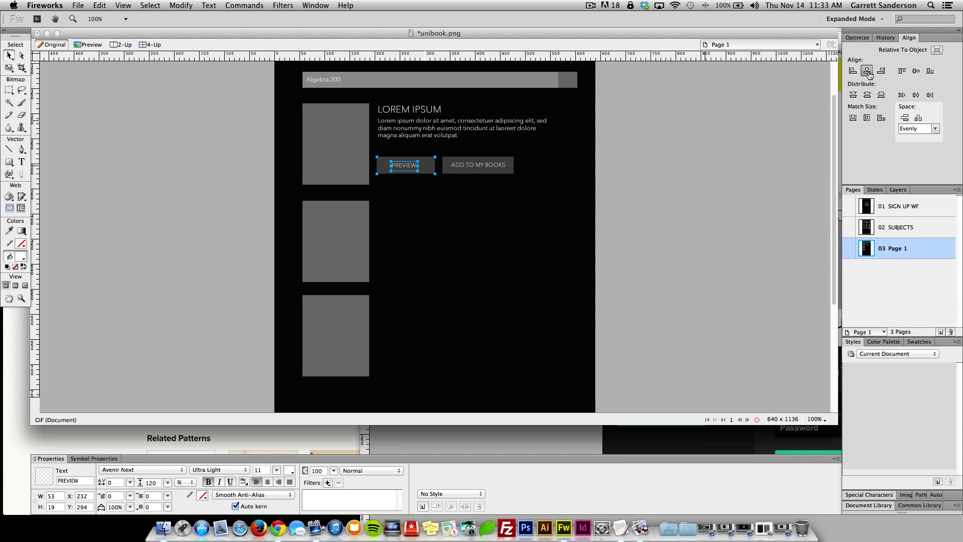
{"action": "left_click", "coordinate": [916, 71]}
{"action": "left_click", "coordinate": [718, 187]}
Inspect the LOREM IPSUM heading and body paragraph, zooming in on the book entry and back out
{"action": "scroll", "coordinate": [228, 207], "scroll_direction": "up", "scroll_amount": 1}
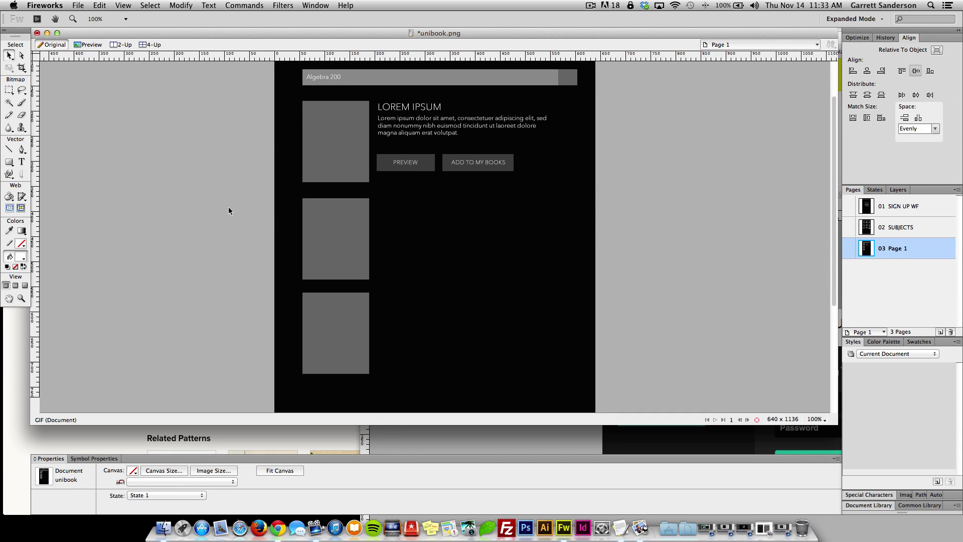
{"action": "left_click", "coordinate": [399, 117]}
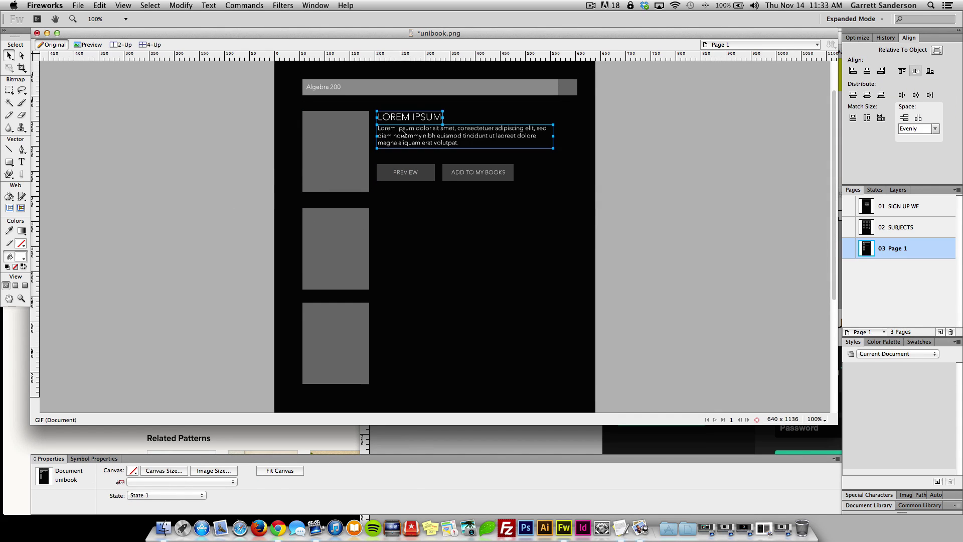
{"action": "left_click", "coordinate": [136, 188]}
{"action": "left_click", "coordinate": [507, 144]}
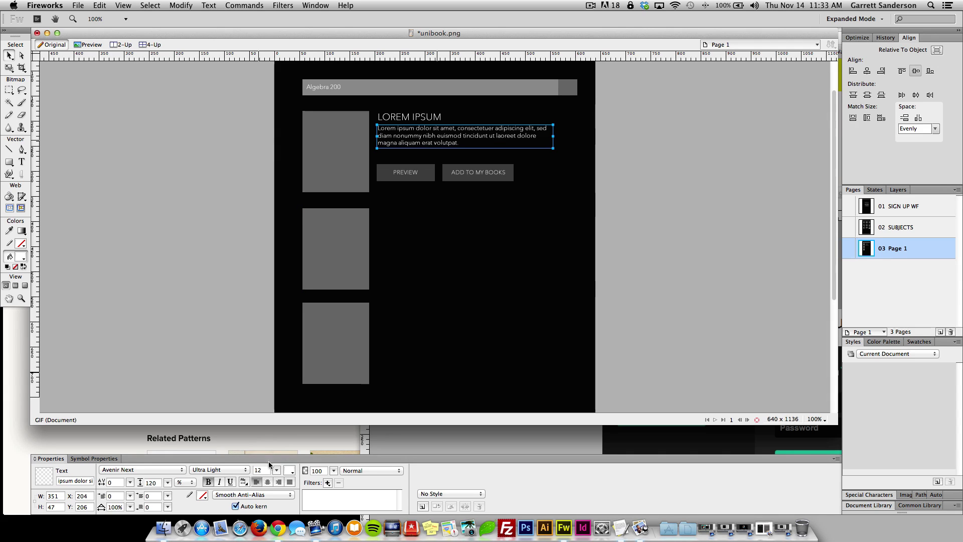
{"action": "left_click", "coordinate": [258, 196]}
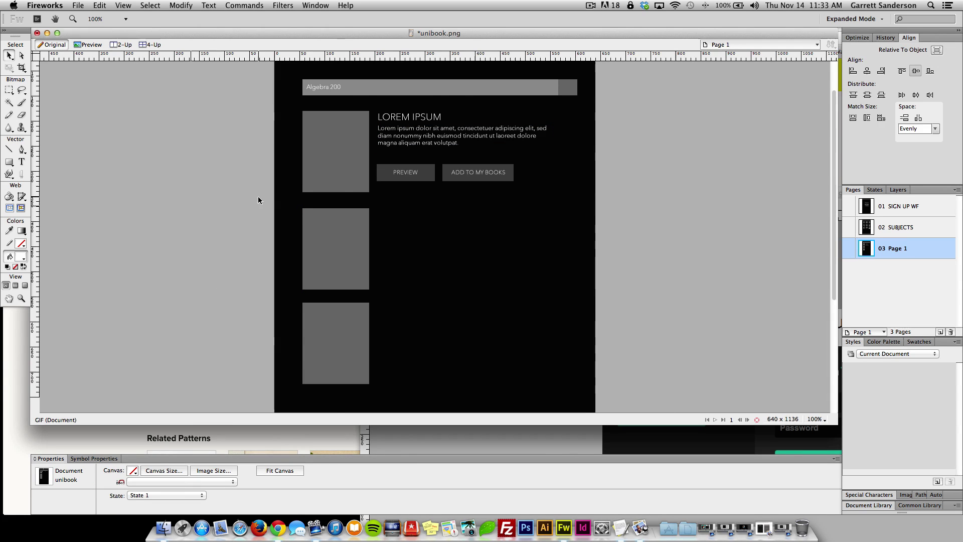
{"action": "key", "text": "super+equal"}
{"action": "key", "text": "super+minus"}
{"action": "scroll", "coordinate": [330, 179], "scroll_direction": "up", "scroll_amount": 5}
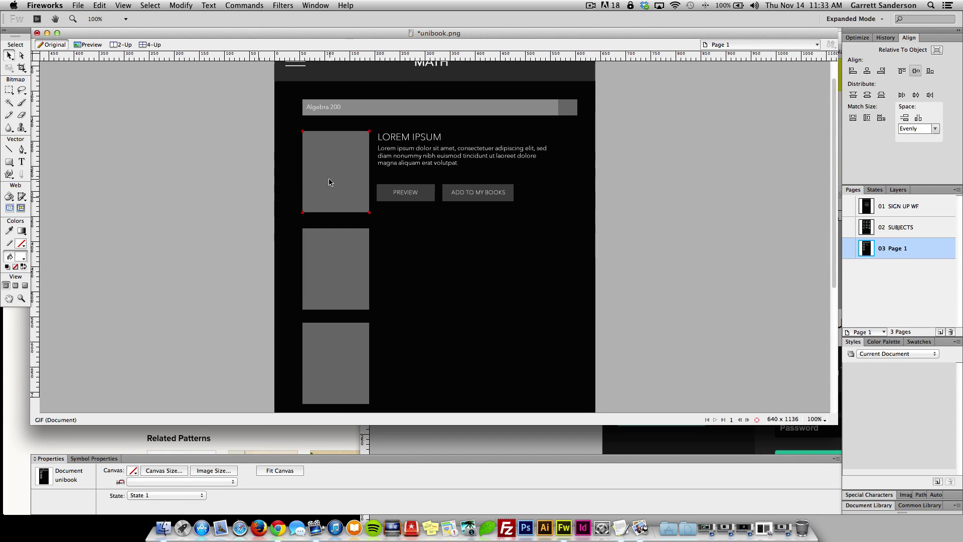
{"action": "scroll", "coordinate": [345, 150], "scroll_direction": "down", "scroll_amount": 3}
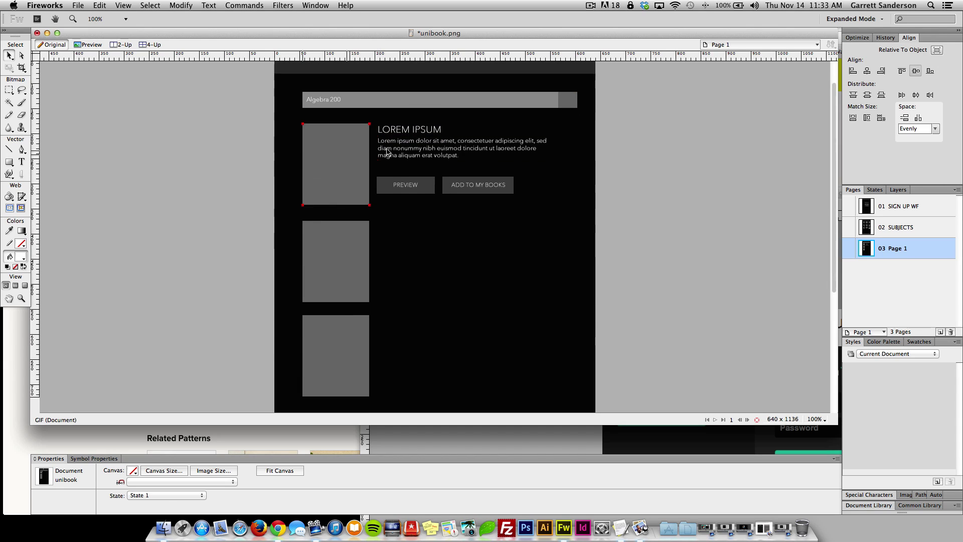
Select the heading, paragraph and both buttons together and hide the selection outlines with F9
{"action": "left_click", "coordinate": [409, 127]}
{"action": "left_click", "coordinate": [412, 156], "text": "shift"}
{"action": "left_click", "coordinate": [411, 183], "text": "shift"}
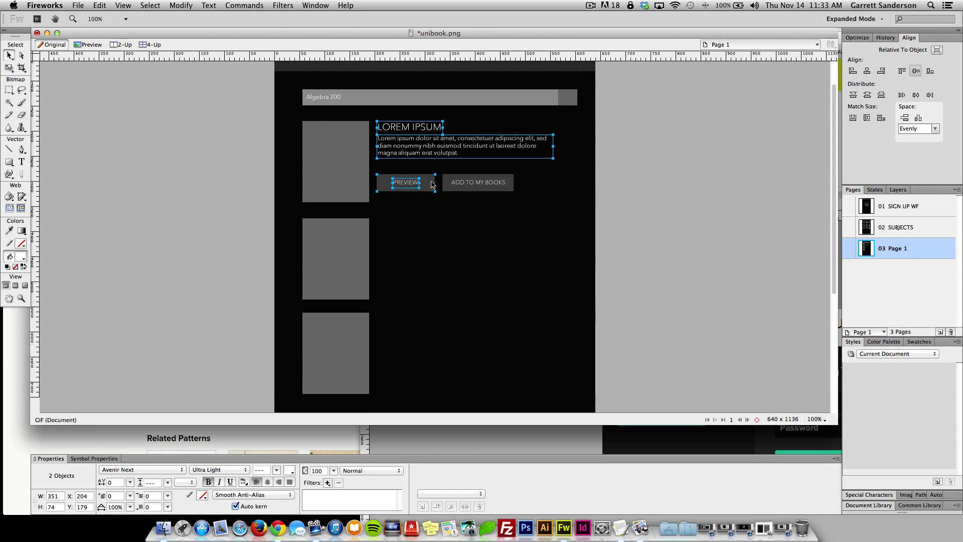
{"action": "left_click", "coordinate": [456, 186], "text": "shift"}
{"action": "key", "text": "F9"}
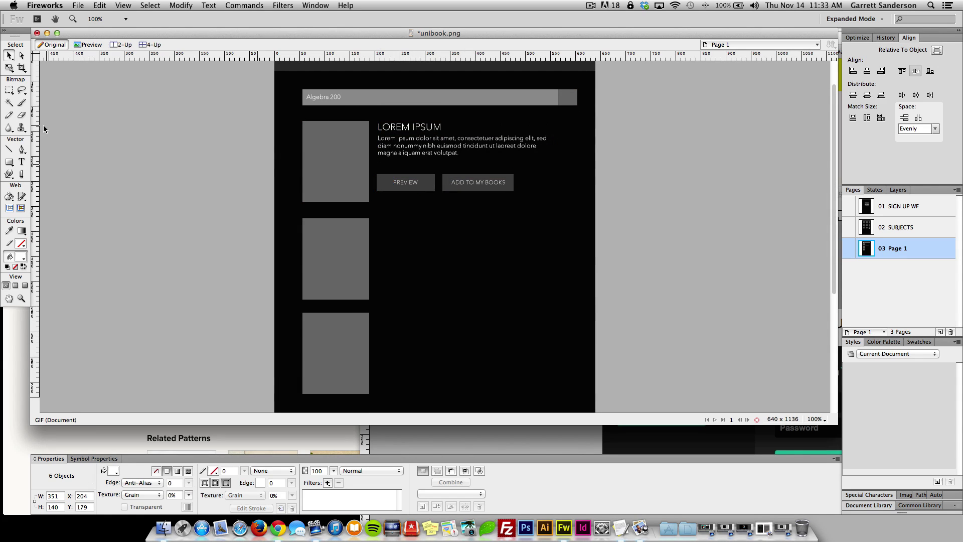
Create a small VOL 7 text label and drag it right, level with the LOREM IPSUM heading
{"action": "left_click", "coordinate": [22, 161]}
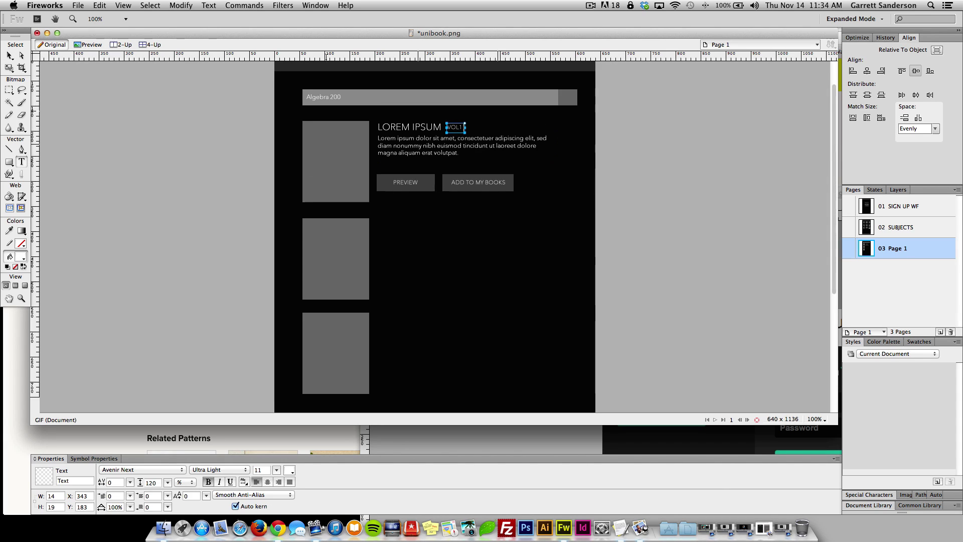
{"action": "left_click", "coordinate": [10, 55]}
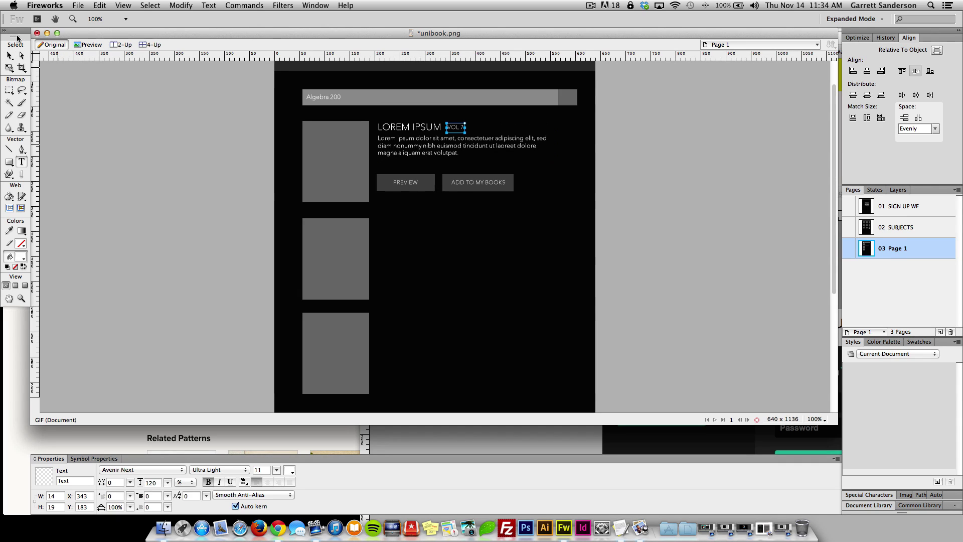
{"action": "left_click", "coordinate": [9, 56]}
{"action": "left_click_drag", "start_coordinate": [455, 129], "coordinate": [540, 131]}
{"action": "left_click", "coordinate": [645, 147]}
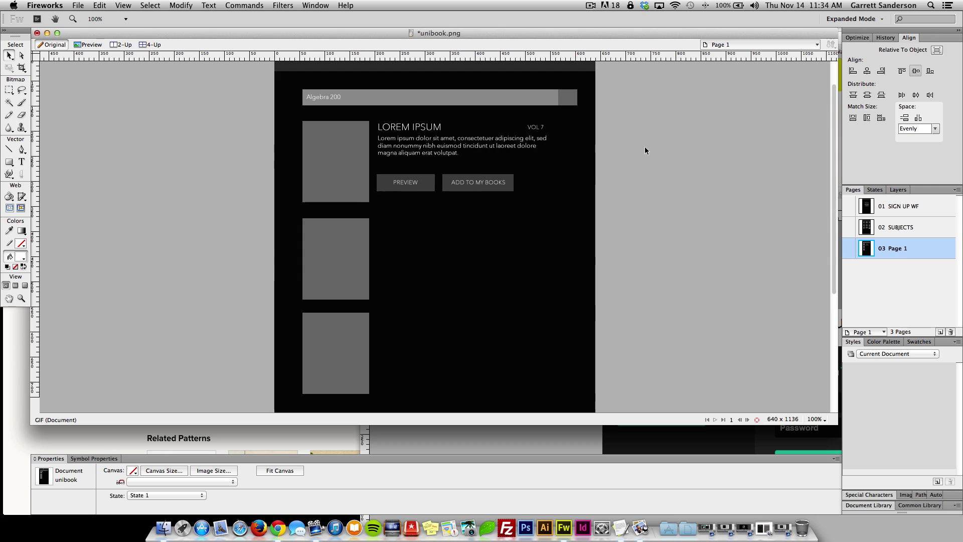
{"action": "scroll", "coordinate": [617, 184], "scroll_direction": "down", "scroll_amount": 2}
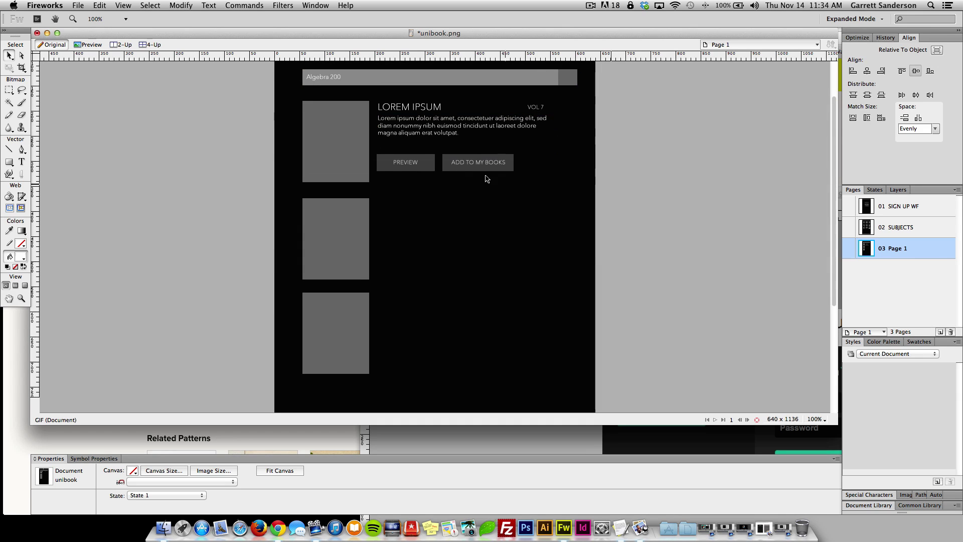
{"action": "scroll", "coordinate": [486, 179], "scroll_direction": "up", "scroll_amount": 2}
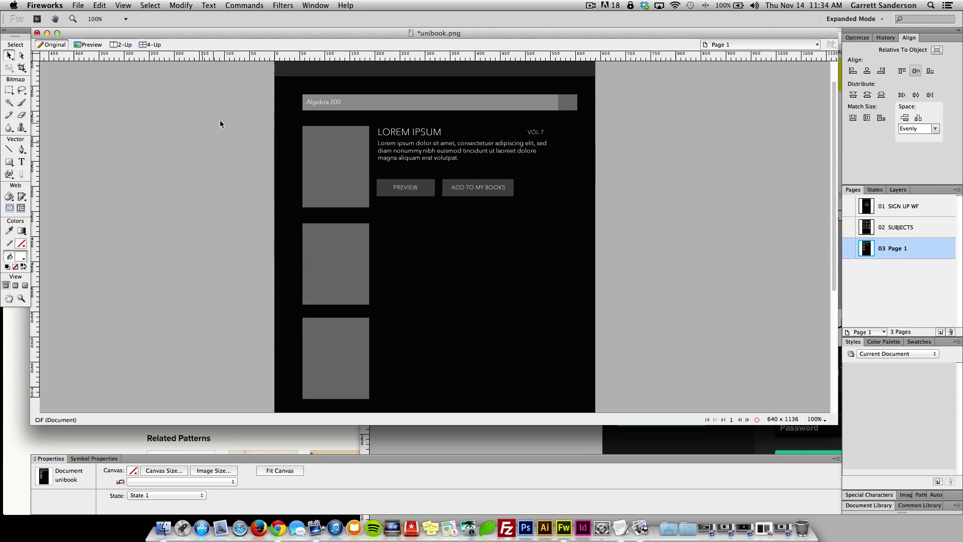
Delete the second and third grey placeholder thumbnails below the first book entry
{"action": "left_click_drag", "start_coordinate": [220, 124], "coordinate": [572, 210]}
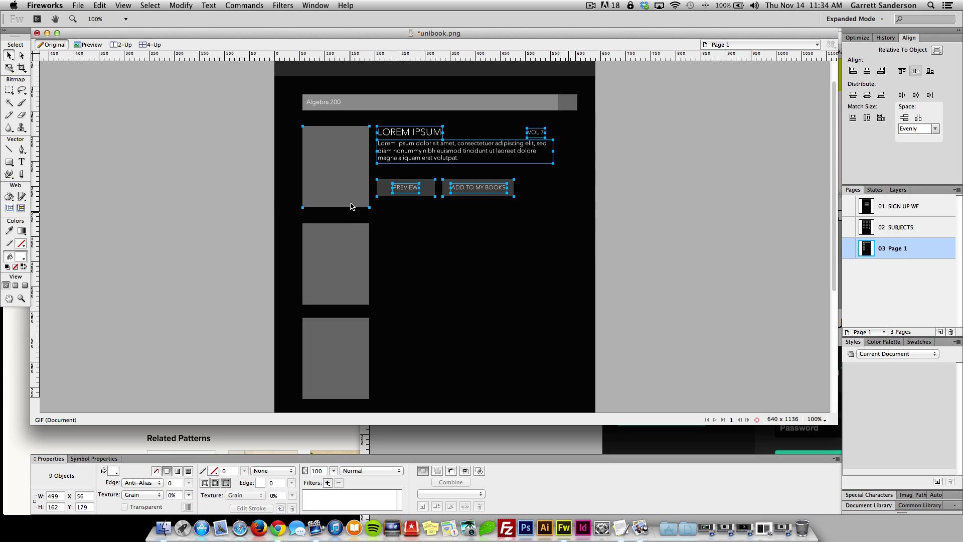
{"action": "left_click", "coordinate": [345, 242]}
{"action": "key", "text": "Delete"}
{"action": "left_click", "coordinate": [337, 346]}
{"action": "key", "text": "Delete"}
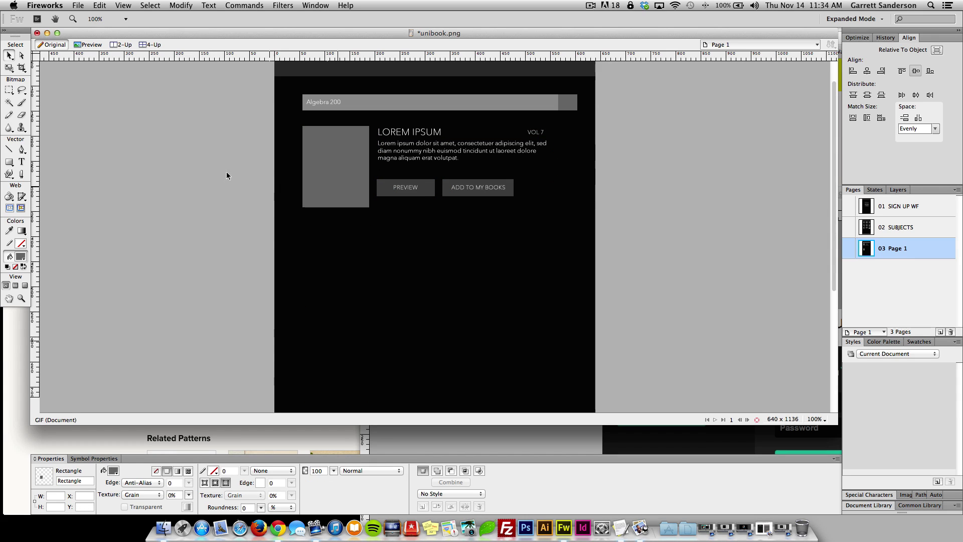
{"action": "scroll", "coordinate": [224, 172], "scroll_direction": "down", "scroll_amount": 9}
{"action": "scroll", "coordinate": [224, 172], "scroll_direction": "up", "scroll_amount": 8}
Duplicate the completed first book entry down the page as the next list entry
{"action": "left_click_drag", "start_coordinate": [247, 124], "coordinate": [583, 209]}
{"action": "left_click_drag", "start_coordinate": [307, 190], "coordinate": [340, 344]}
{"action": "scroll", "coordinate": [209, 284], "scroll_direction": "down", "scroll_amount": 5}
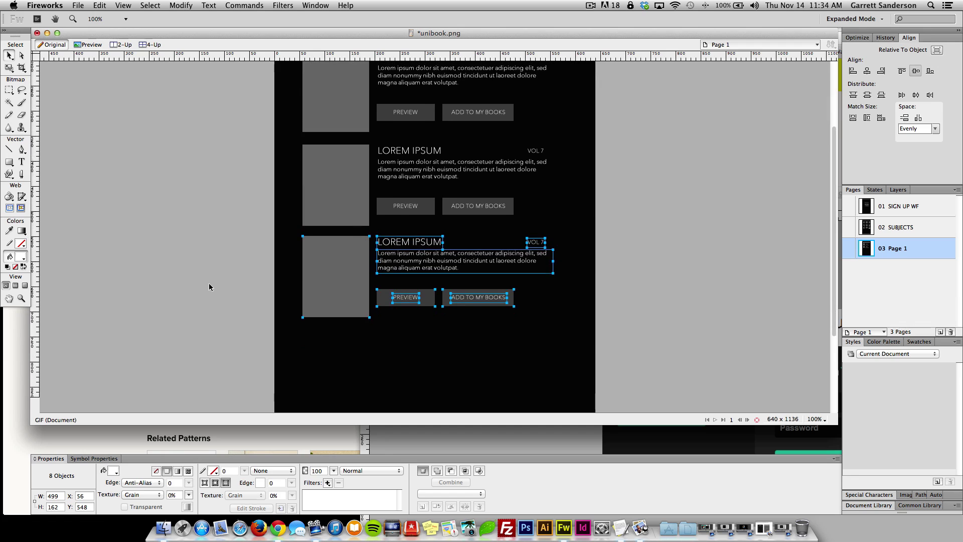
{"action": "scroll", "coordinate": [209, 286], "scroll_direction": "down", "scroll_amount": 2}
{"action": "left_click_drag", "start_coordinate": [316, 247], "coordinate": [318, 337]}
{"action": "left_click", "coordinate": [209, 269]}
{"action": "scroll", "coordinate": [208, 269], "scroll_direction": "up", "scroll_amount": 6}
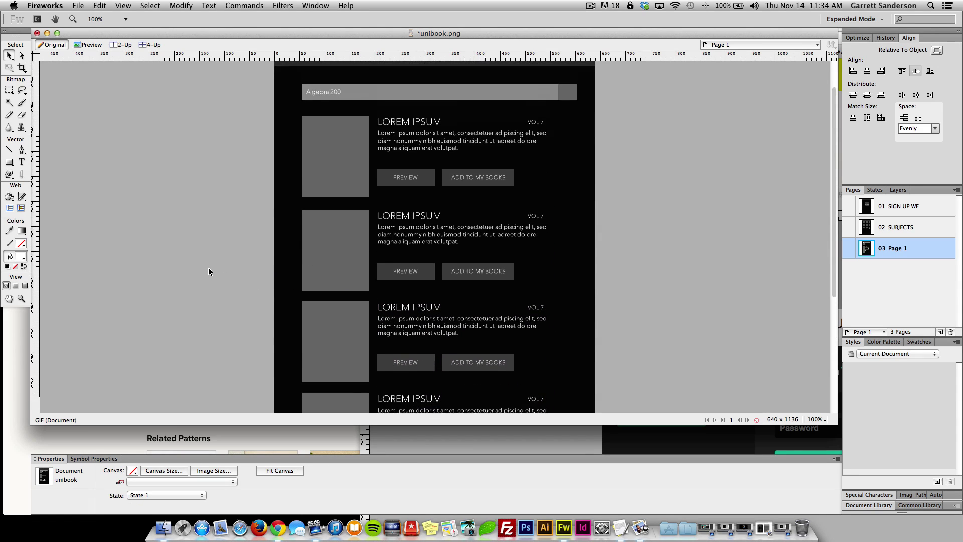
{"action": "scroll", "coordinate": [209, 272], "scroll_direction": "up", "scroll_amount": 3}
{"action": "scroll", "coordinate": [323, 133], "scroll_direction": "down", "scroll_amount": 5}
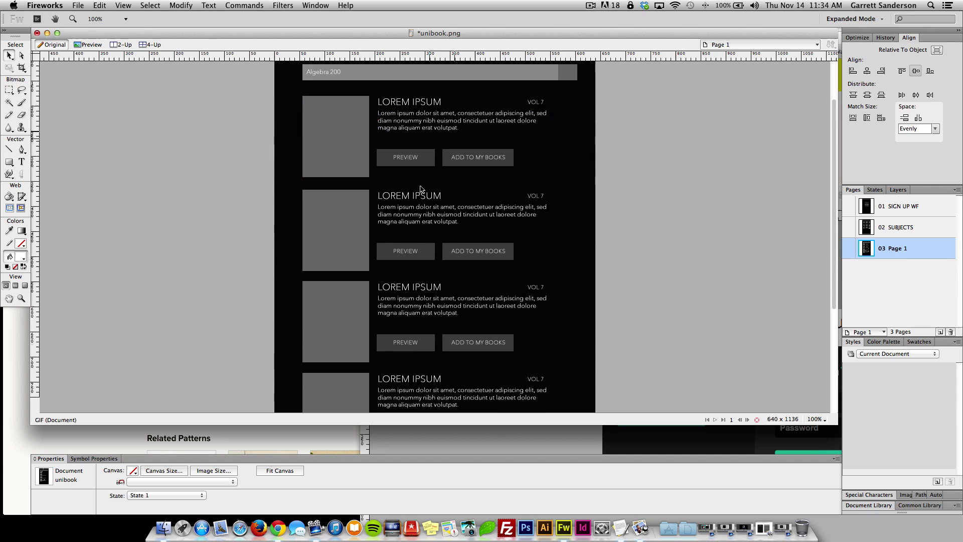
{"action": "scroll", "coordinate": [421, 185], "scroll_direction": "down", "scroll_amount": 1}
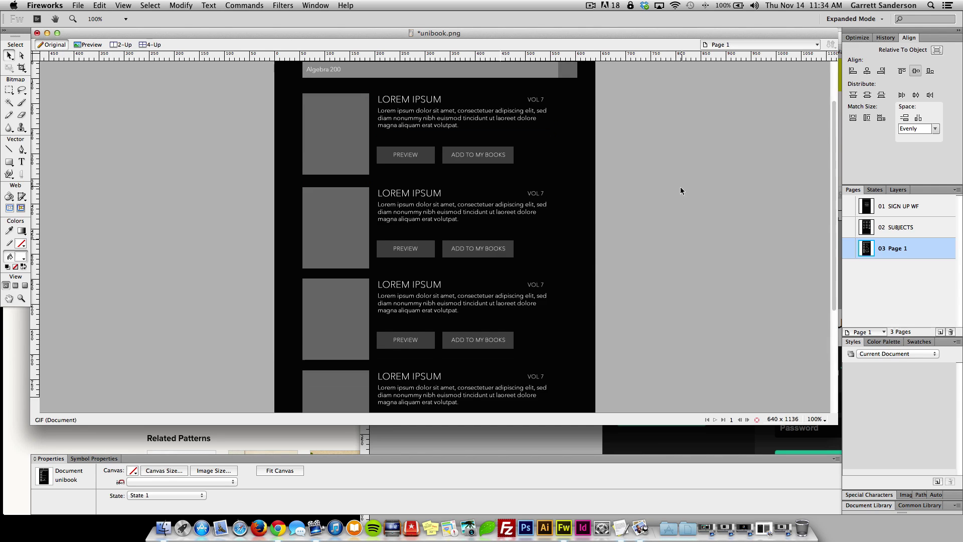
{"action": "scroll", "coordinate": [682, 189], "scroll_direction": "up", "scroll_amount": 5}
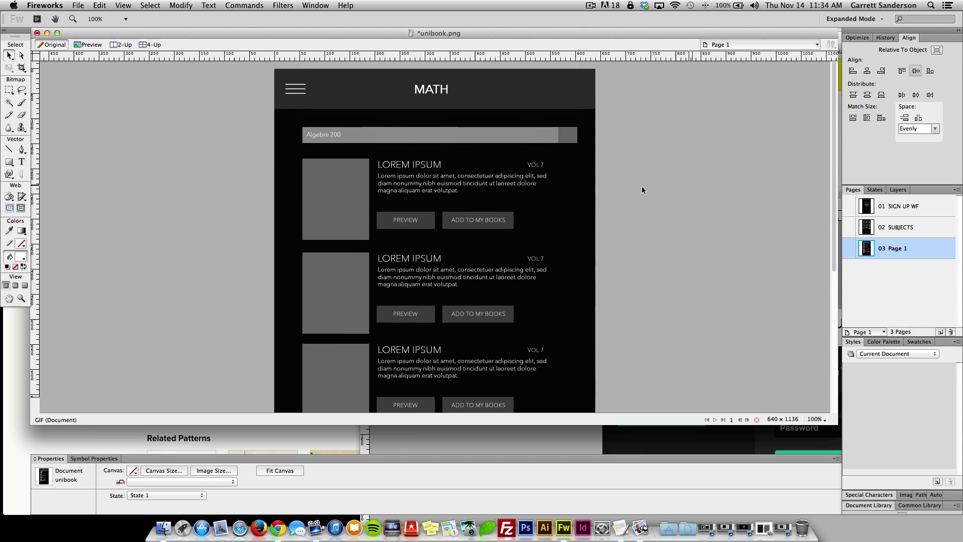
Restore the hamburger icon to its original position and Alt-drag a copy of the last book entry below it
{"action": "left_click_drag", "start_coordinate": [299, 86], "coordinate": [316, 86]}
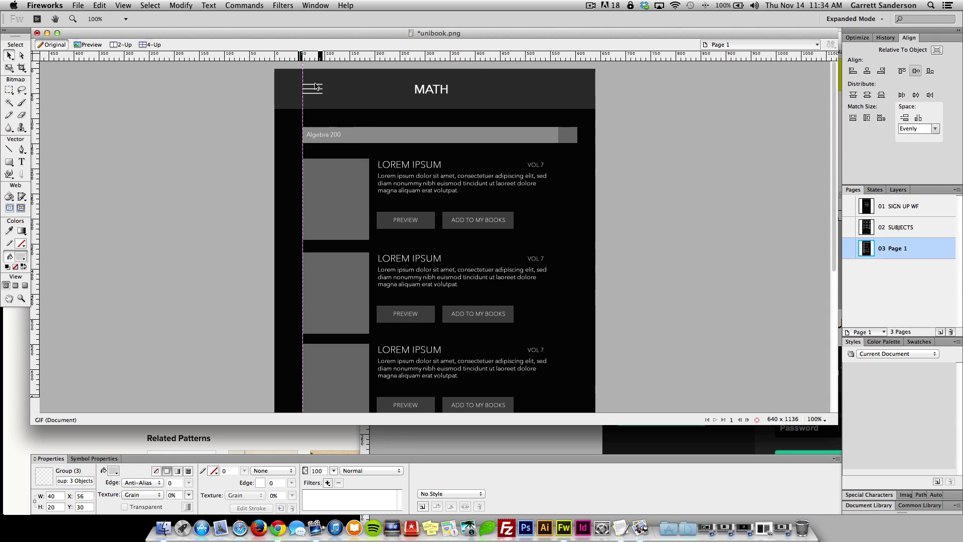
{"action": "key", "text": "super+z"}
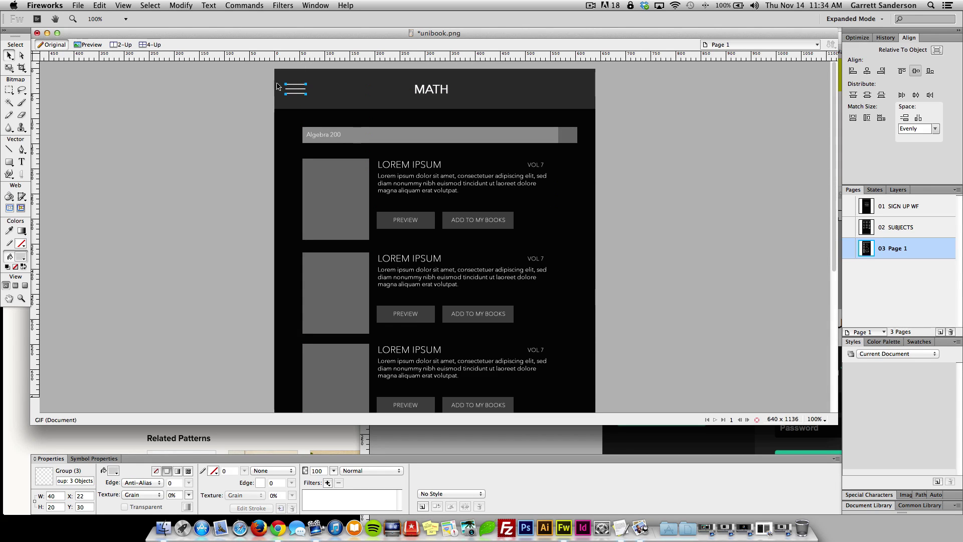
{"action": "left_click", "coordinate": [176, 85]}
{"action": "scroll", "coordinate": [176, 86], "scroll_direction": "down", "scroll_amount": 3}
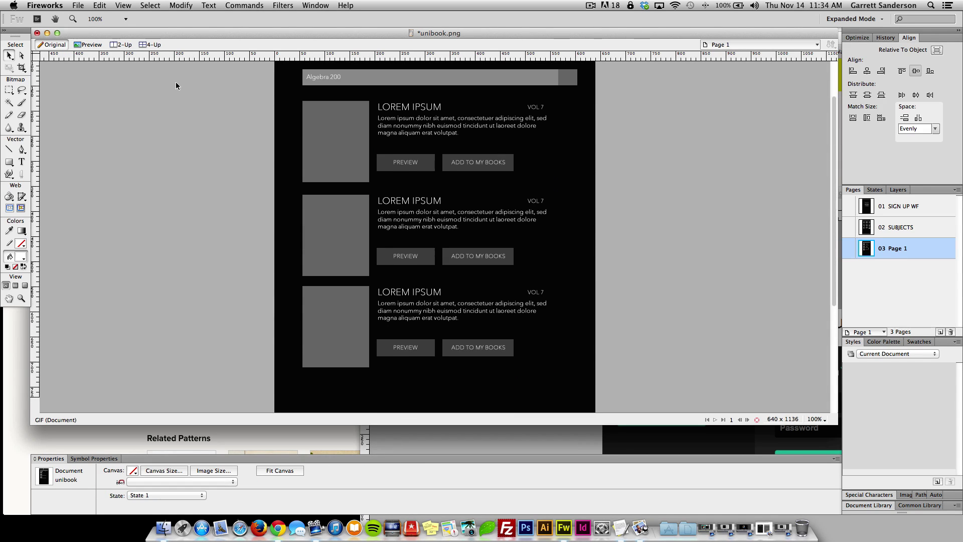
{"action": "scroll", "coordinate": [176, 83], "scroll_direction": "down", "scroll_amount": 3}
{"action": "left_click_drag", "start_coordinate": [229, 232], "coordinate": [548, 308]}
{"action": "left_click_drag", "start_coordinate": [363, 294], "coordinate": [354, 359]}
{"action": "left_click", "coordinate": [146, 261]}
{"action": "scroll", "coordinate": [146, 261], "scroll_direction": "up", "scroll_amount": 5}
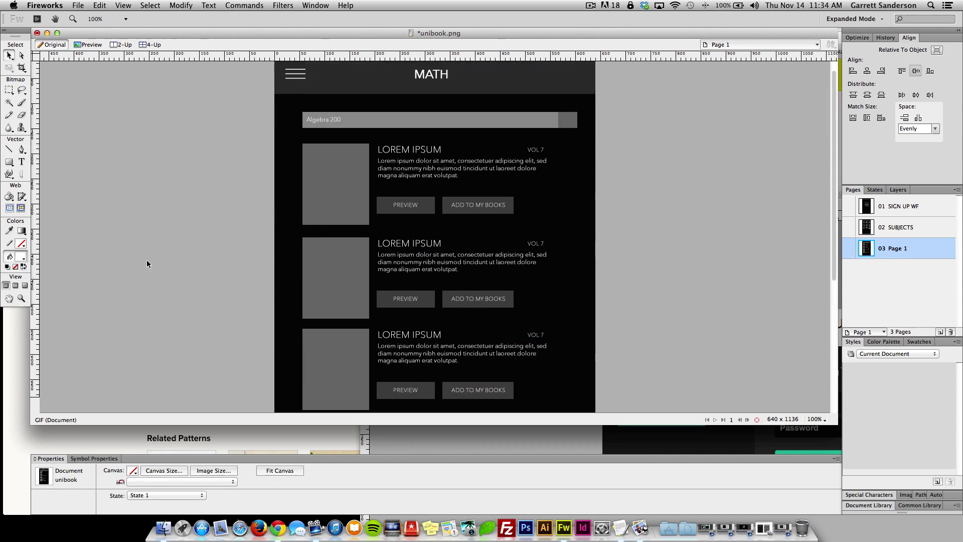
{"action": "scroll", "coordinate": [146, 261], "scroll_direction": "down", "scroll_amount": 11}
Browse the SUBJECTS and SIGN UP WF pages in the Pages panel
{"action": "scroll", "coordinate": [147, 261], "scroll_direction": "up", "scroll_amount": 5}
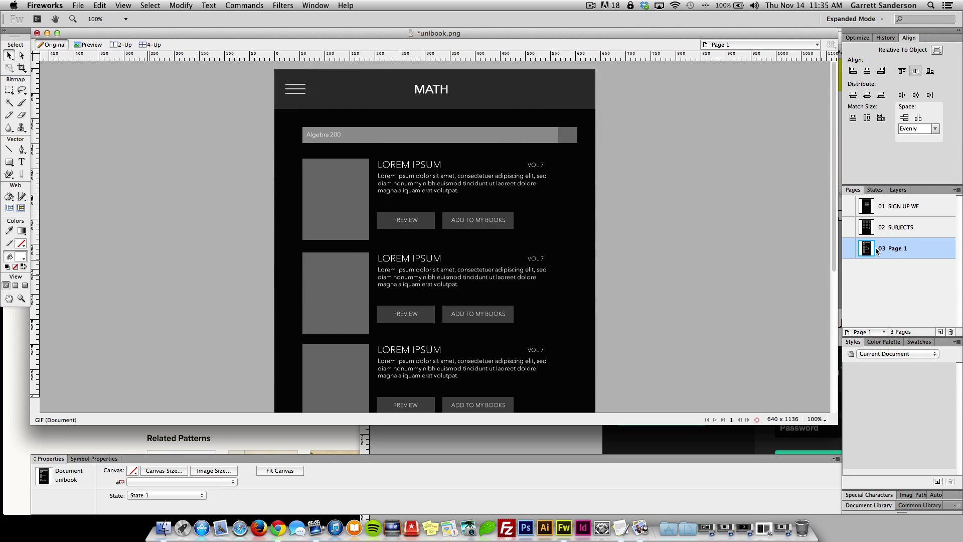
{"action": "left_click", "coordinate": [886, 226]}
{"action": "scroll", "coordinate": [712, 234], "scroll_direction": "down", "scroll_amount": 5}
{"action": "scroll", "coordinate": [712, 234], "scroll_direction": "up", "scroll_amount": 4}
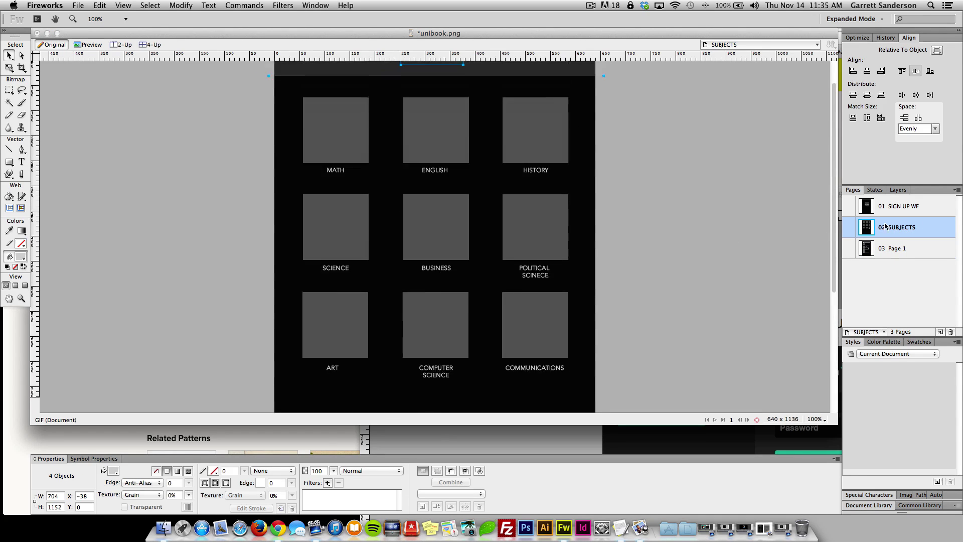
{"action": "scroll", "coordinate": [705, 242], "scroll_direction": "up", "scroll_amount": 2}
{"action": "key", "text": "Page_Up"}
{"action": "scroll", "coordinate": [706, 242], "scroll_direction": "down", "scroll_amount": 3}
{"action": "scroll", "coordinate": [706, 242], "scroll_direction": "up", "scroll_amount": 3}
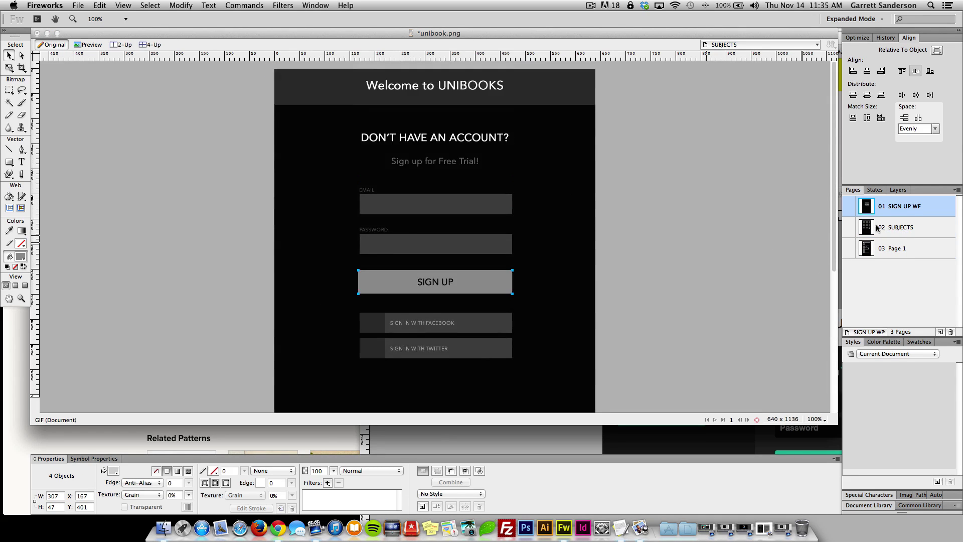
{"action": "left_click", "coordinate": [877, 227]}
{"action": "scroll", "coordinate": [650, 272], "scroll_direction": "down", "scroll_amount": 5}
Rename page 03 'Page 1' to SEARCH MATH in the Pages panel
{"action": "left_click", "coordinate": [923, 249]}
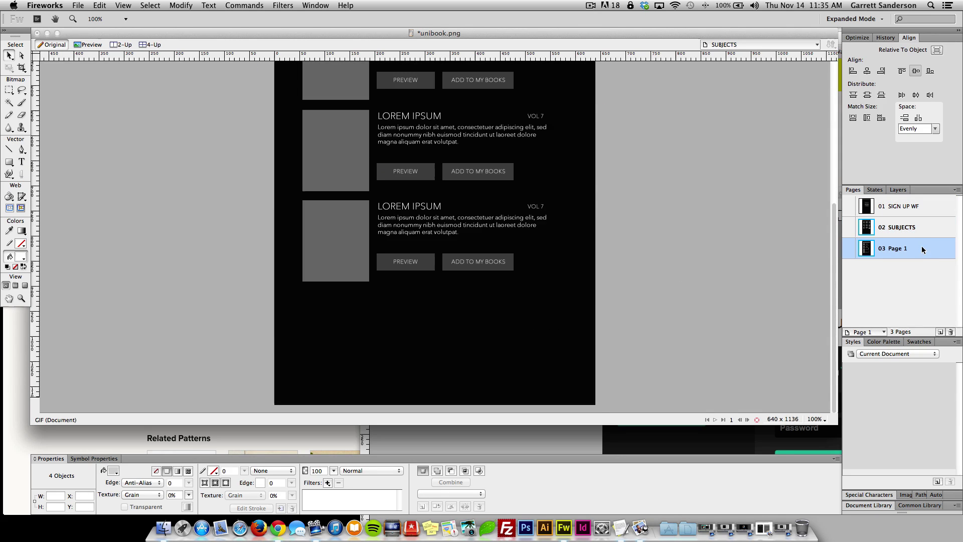
{"action": "double_click", "coordinate": [891, 251]}
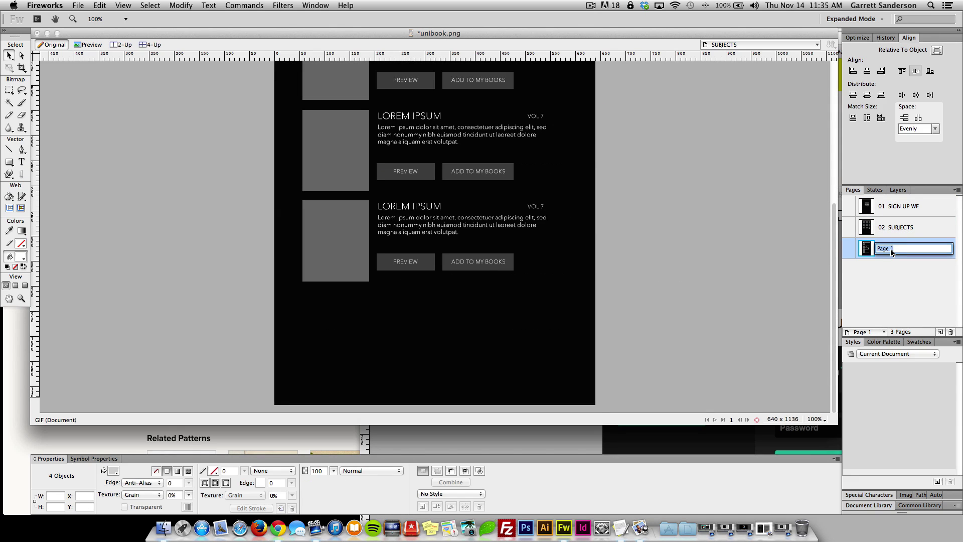
{"action": "type", "text": "SEARC"}
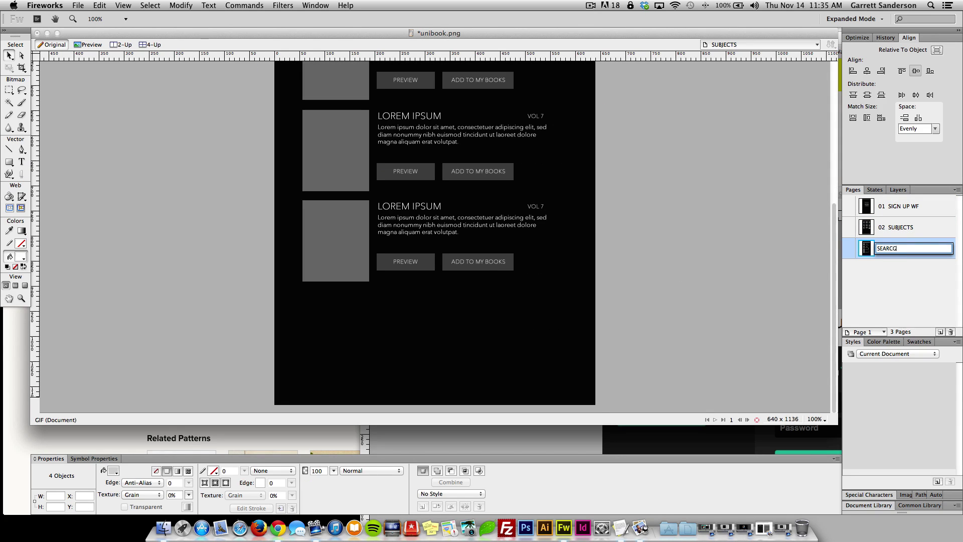
{"action": "type", "text": "H MATH"}
{"action": "key", "text": "Return"}
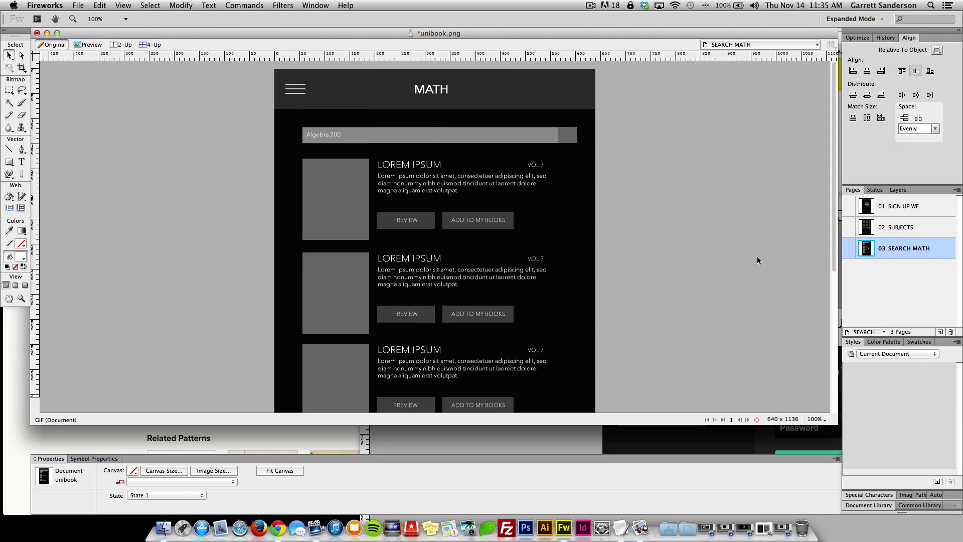
Copy the SUBJECTS / MY BOOKS bottom bar from the SUBJECTS page and paste it onto SEARCH MATH
{"action": "scroll", "coordinate": [753, 260], "scroll_direction": "down", "scroll_amount": 10}
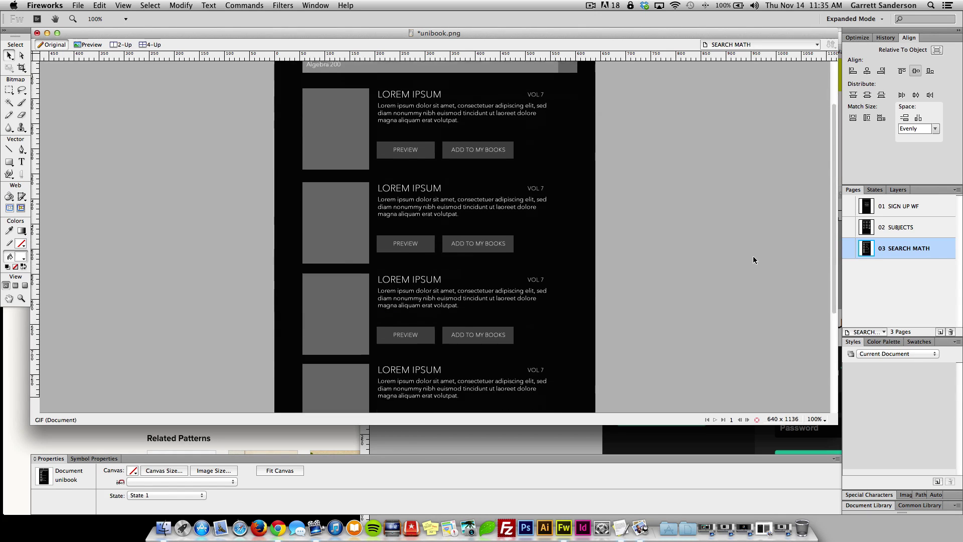
{"action": "scroll", "coordinate": [754, 260], "scroll_direction": "up", "scroll_amount": 10}
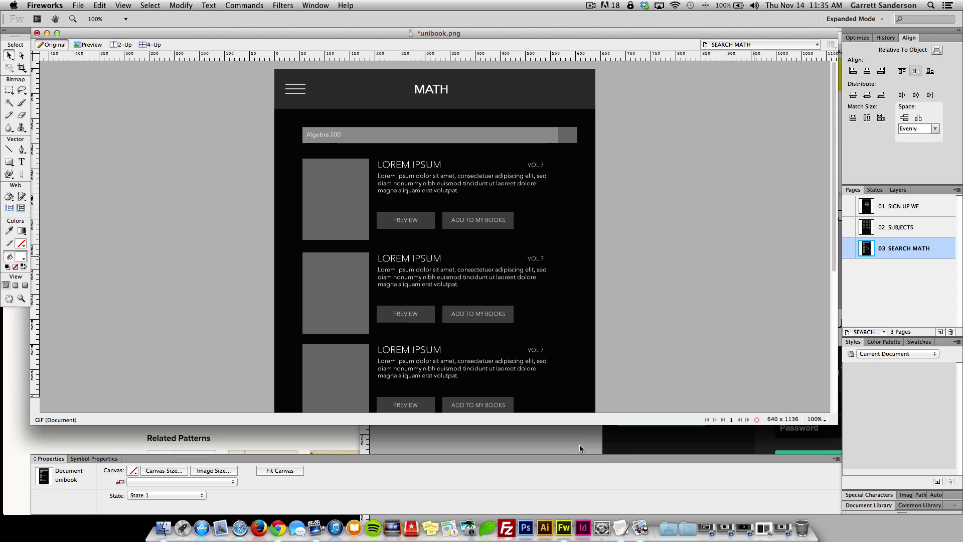
{"action": "scroll", "coordinate": [578, 384], "scroll_direction": "down", "scroll_amount": 10}
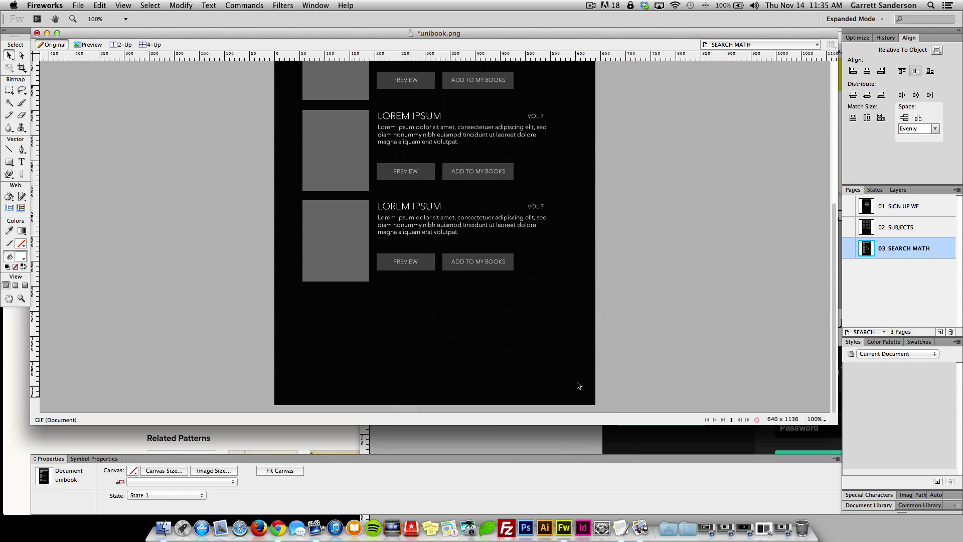
{"action": "left_click", "coordinate": [901, 227]}
{"action": "left_click", "coordinate": [581, 289]}
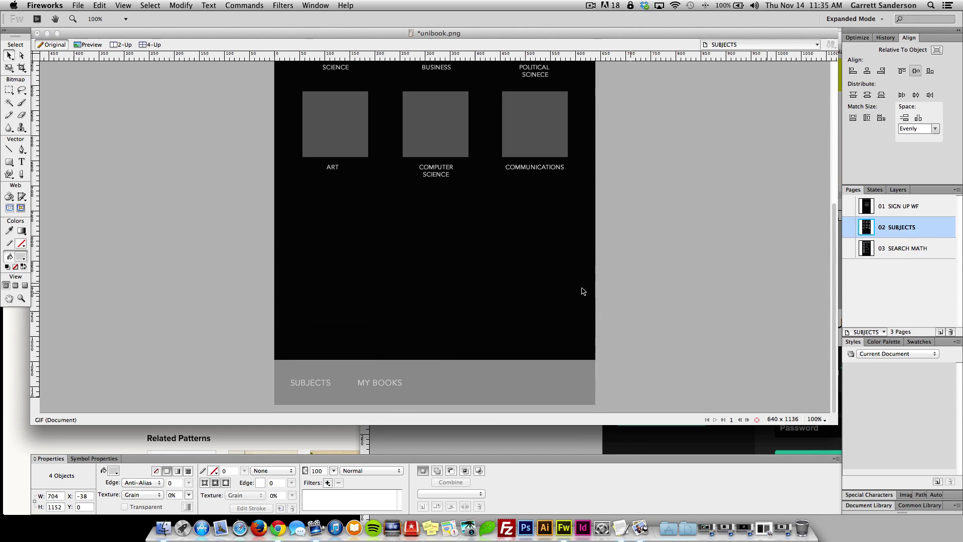
{"action": "left_click_drag", "start_coordinate": [642, 375], "coordinate": [637, 373]}
{"action": "left_click", "coordinate": [908, 248]}
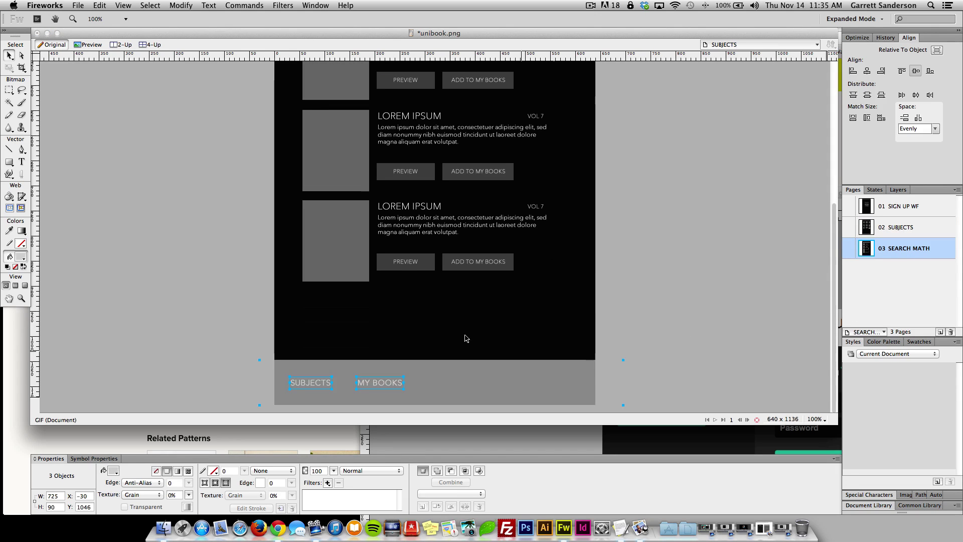
{"action": "left_click", "coordinate": [221, 315]}
Compare the SEARCH MATH page against the SUBJECTS page and clear the selection
{"action": "scroll", "coordinate": [222, 315], "scroll_direction": "up", "scroll_amount": 5}
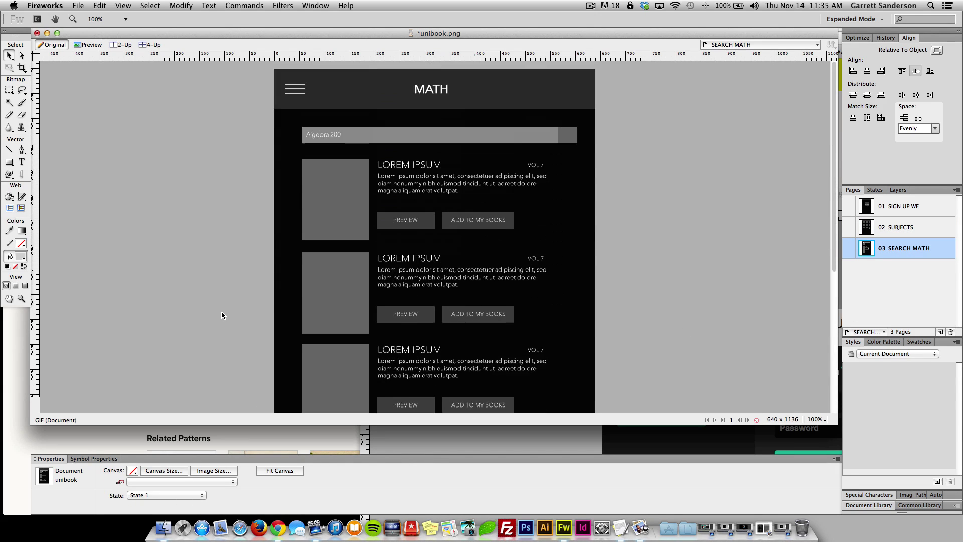
{"action": "scroll", "coordinate": [222, 315], "scroll_direction": "down", "scroll_amount": 5}
{"action": "scroll", "coordinate": [221, 315], "scroll_direction": "up", "scroll_amount": 8}
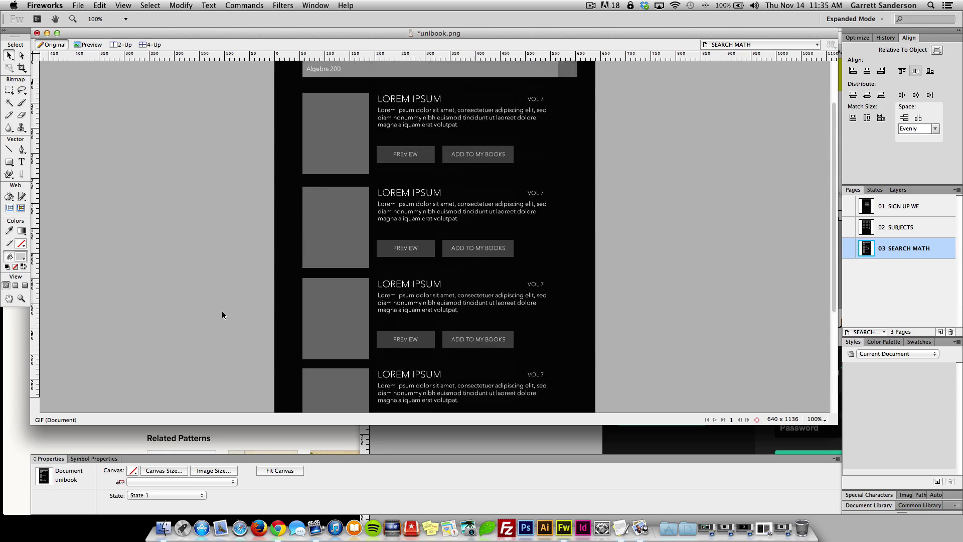
{"action": "scroll", "coordinate": [224, 315], "scroll_direction": "down", "scroll_amount": 5}
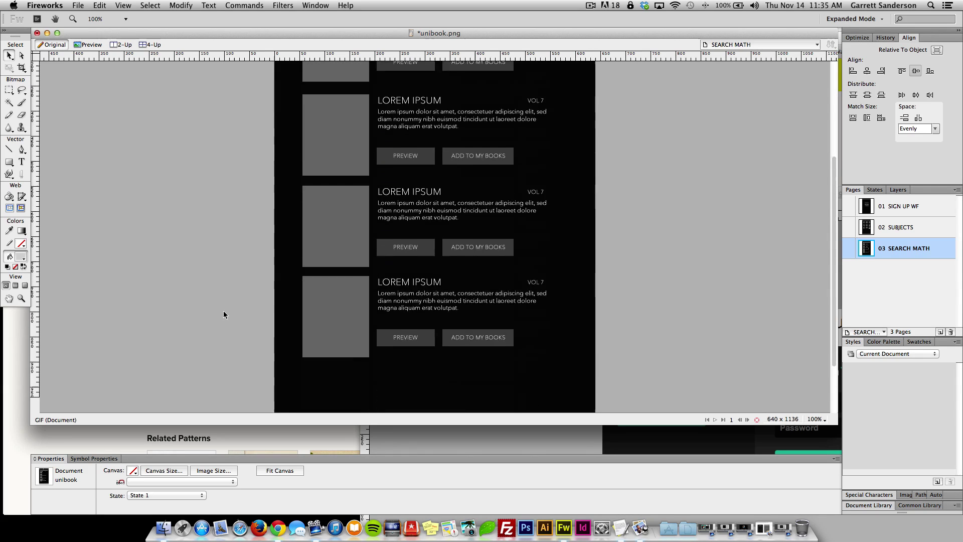
{"action": "scroll", "coordinate": [224, 315], "scroll_direction": "up", "scroll_amount": 5}
{"action": "scroll", "coordinate": [224, 314], "scroll_direction": "down", "scroll_amount": 8}
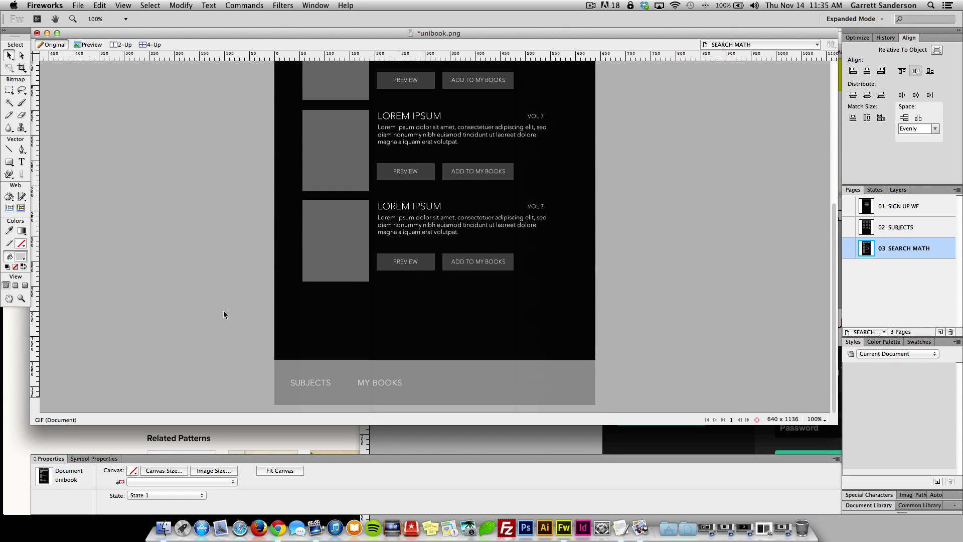
{"action": "left_click", "coordinate": [902, 228]}
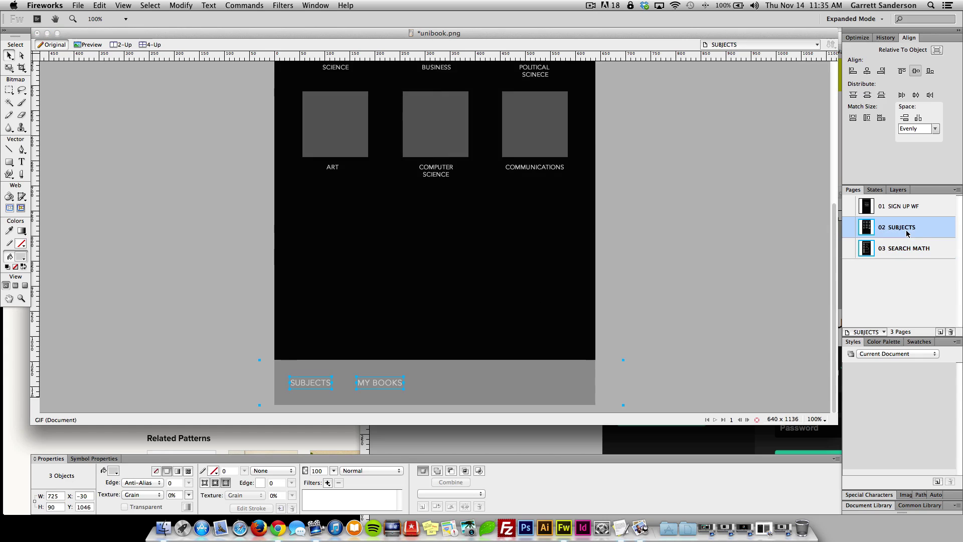
{"action": "scroll", "coordinate": [753, 262], "scroll_direction": "up", "scroll_amount": 5}
{"action": "left_click", "coordinate": [906, 249]}
{"action": "scroll", "coordinate": [735, 321], "scroll_direction": "down", "scroll_amount": 8}
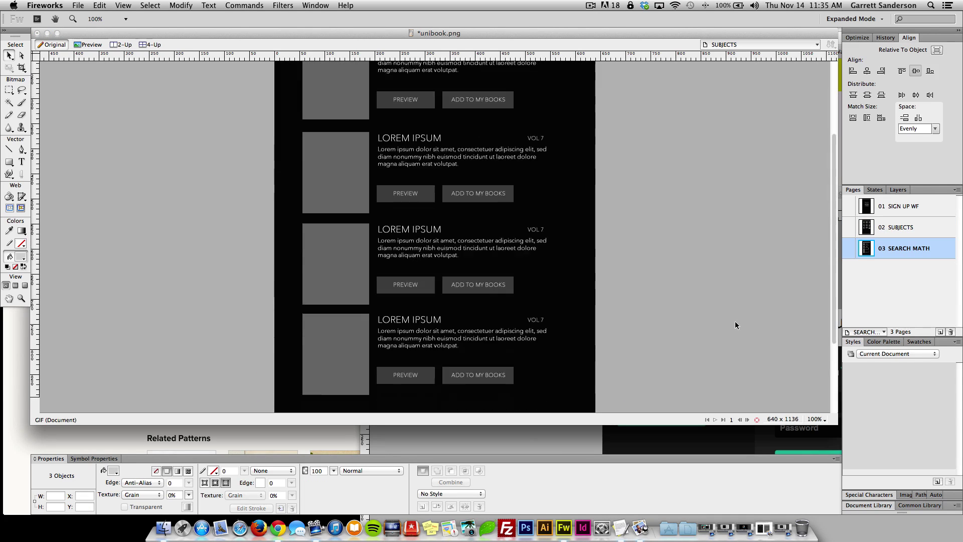
{"action": "left_click", "coordinate": [685, 336]}
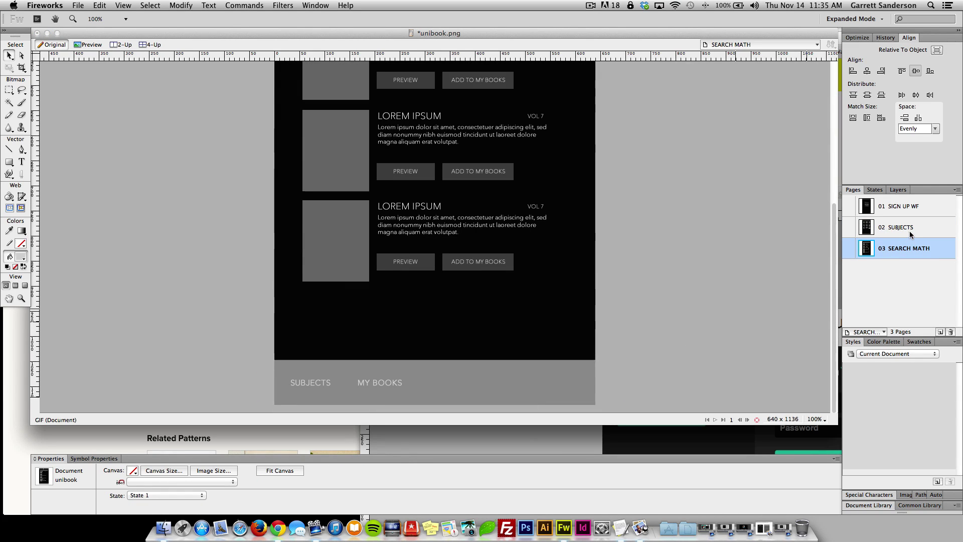
Add a new fourth page named MY BOOKS
{"action": "left_click", "coordinate": [940, 332]}
{"action": "double_click", "coordinate": [896, 272]}
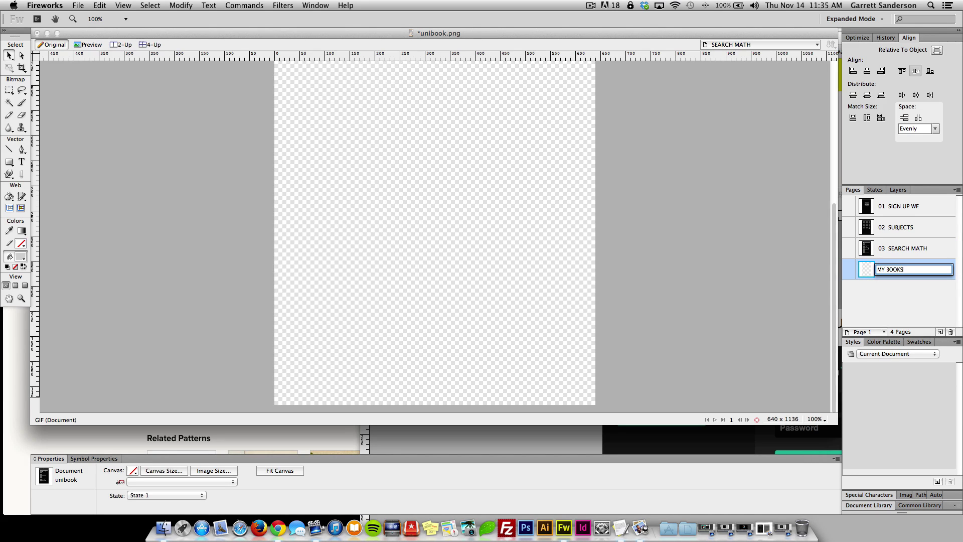
{"action": "key", "text": "Return"}
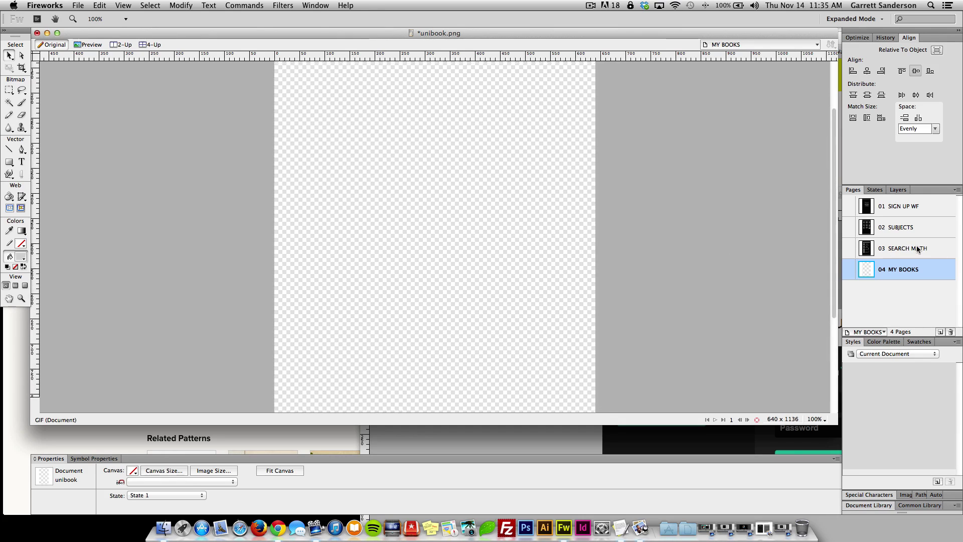
Copy the hamburger icon, MATH title and bottom bar from SEARCH MATH and paste them onto MY BOOKS
{"action": "key", "text": "Page_Up"}
{"action": "key", "text": "super+5"}
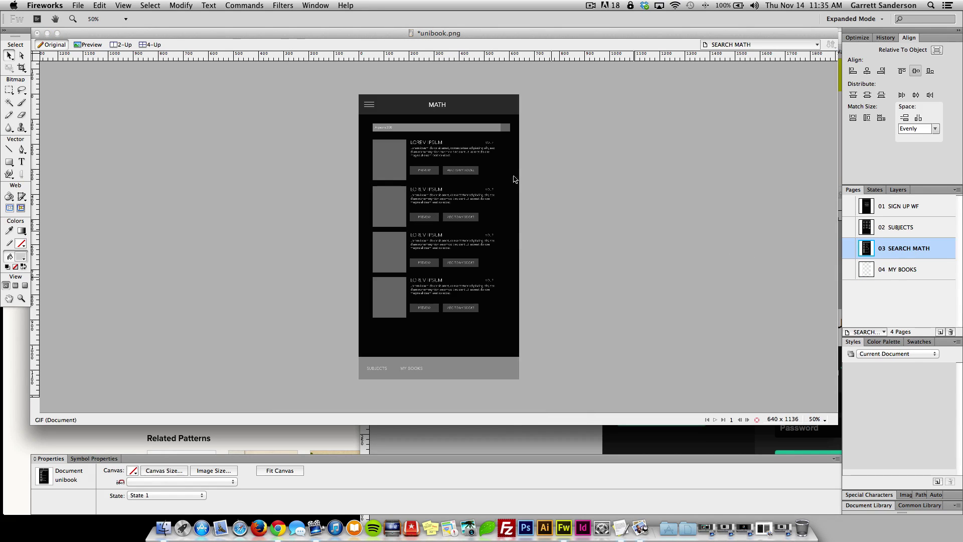
{"action": "left_click_drag", "start_coordinate": [345, 82], "coordinate": [534, 121]}
{"action": "left_click", "coordinate": [400, 372], "text": "shift"}
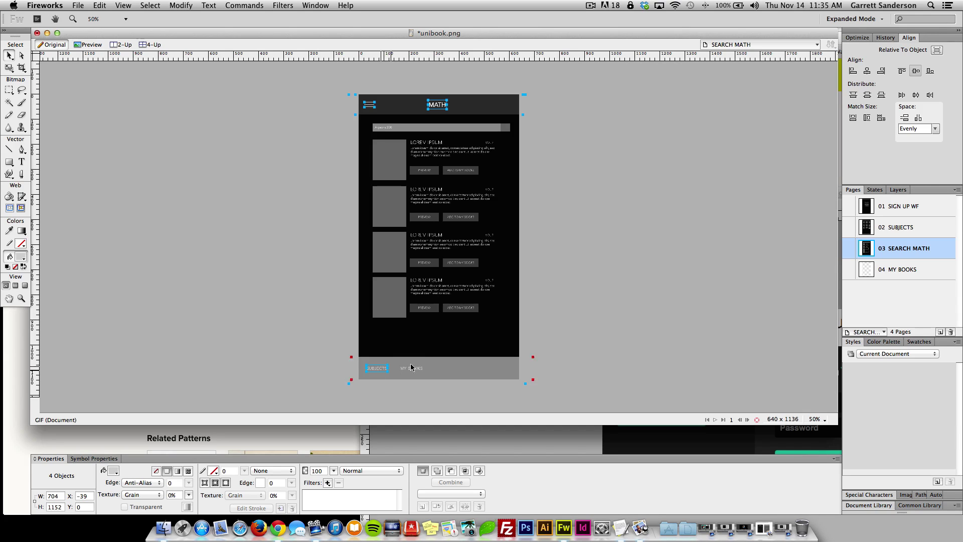
{"action": "left_click", "coordinate": [411, 368], "text": "shift"}
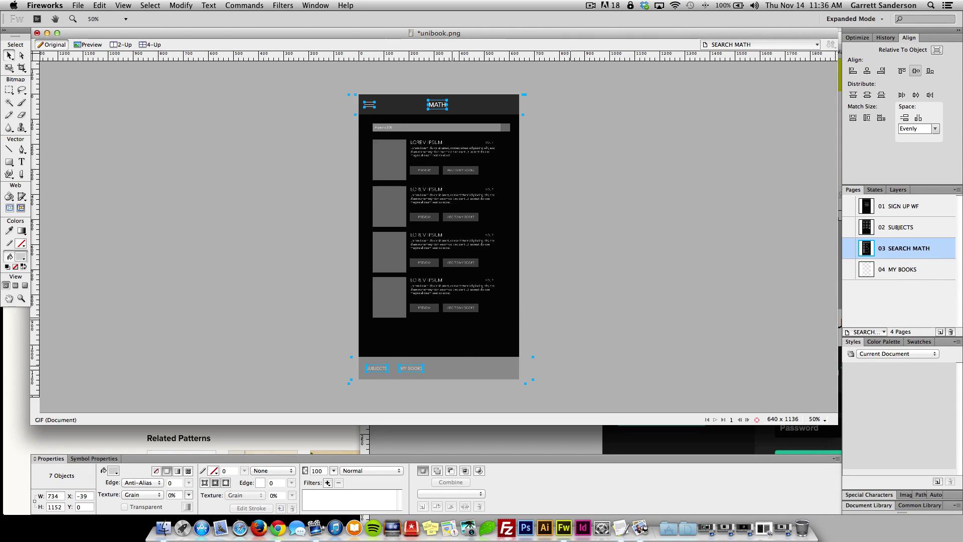
{"action": "key", "text": "Page_Down"}
{"action": "key", "text": "super+v"}
{"action": "left_click", "coordinate": [486, 238]}
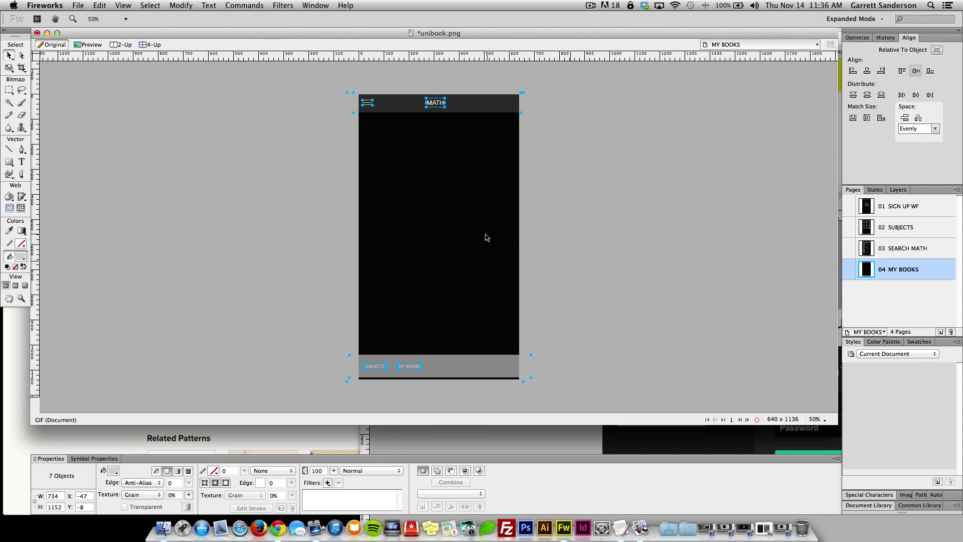
Undo the accidental shift and nudge the pasted header and bottom bar down two pixels
{"action": "key", "text": "super+z"}
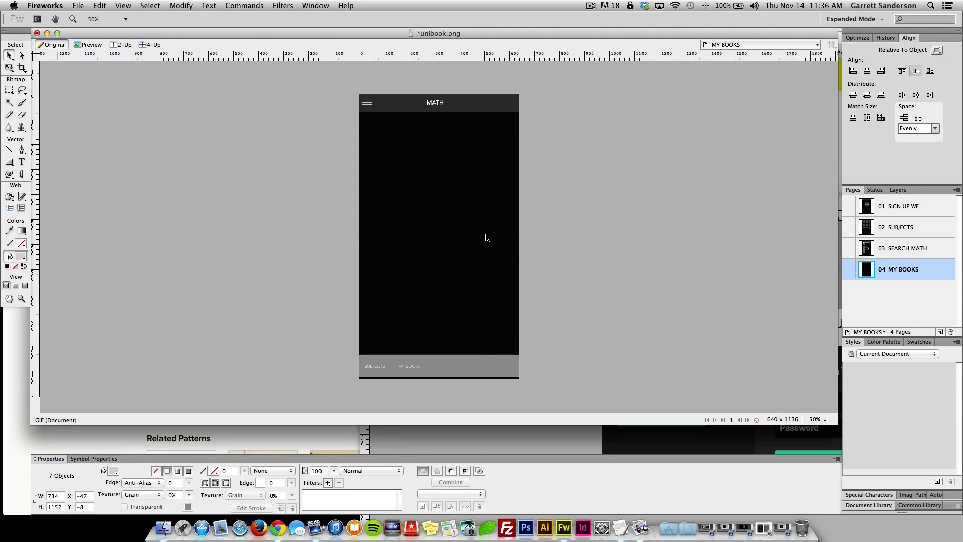
{"action": "key", "text": "Down"}
{"action": "key", "text": "Down"}
{"action": "key", "text": "Down"}
{"action": "key", "text": "Down"}
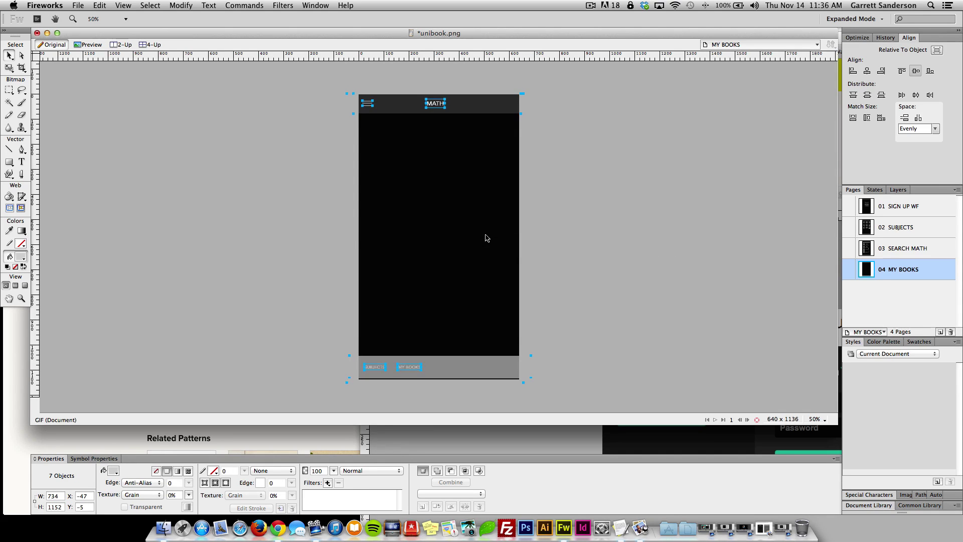
{"action": "key", "text": "Down"}
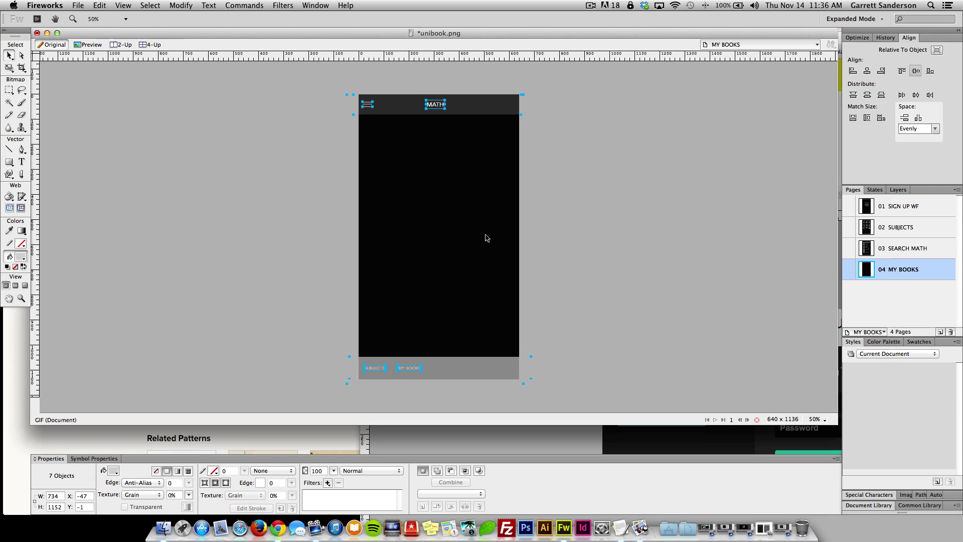
{"action": "left_click", "coordinate": [529, 204]}
Change the header title from MATH to MY BOOKS and view the page at 100%
{"action": "left_click", "coordinate": [436, 107]}
{"action": "double_click", "coordinate": [436, 106]}
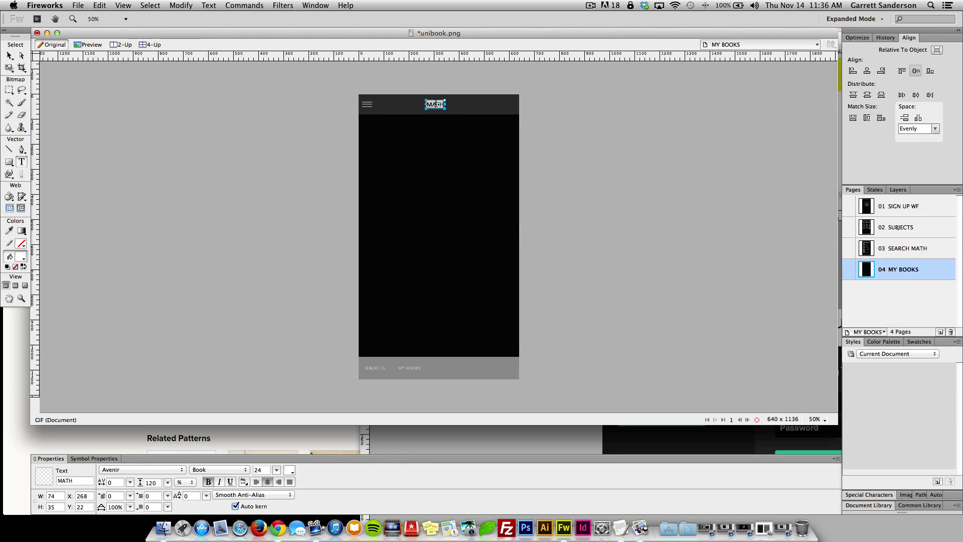
{"action": "type", "text": "MY BOOKS"}
{"action": "key", "text": "Escape"}
{"action": "left_click", "coordinate": [161, 83]}
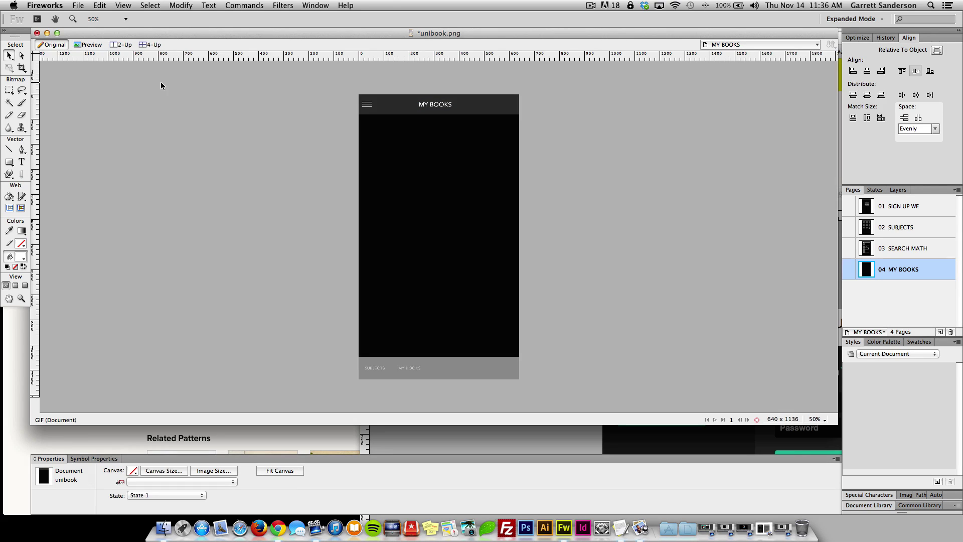
{"action": "key", "text": "super+1"}
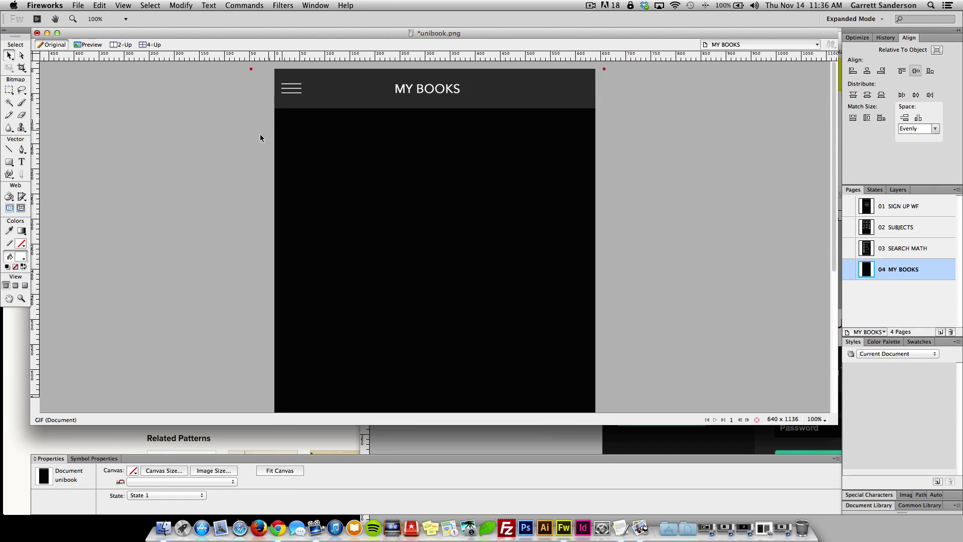
{"action": "scroll", "coordinate": [202, 152], "scroll_direction": "down", "scroll_amount": 5}
{"action": "scroll", "coordinate": [202, 152], "scroll_direction": "up", "scroll_amount": 5}
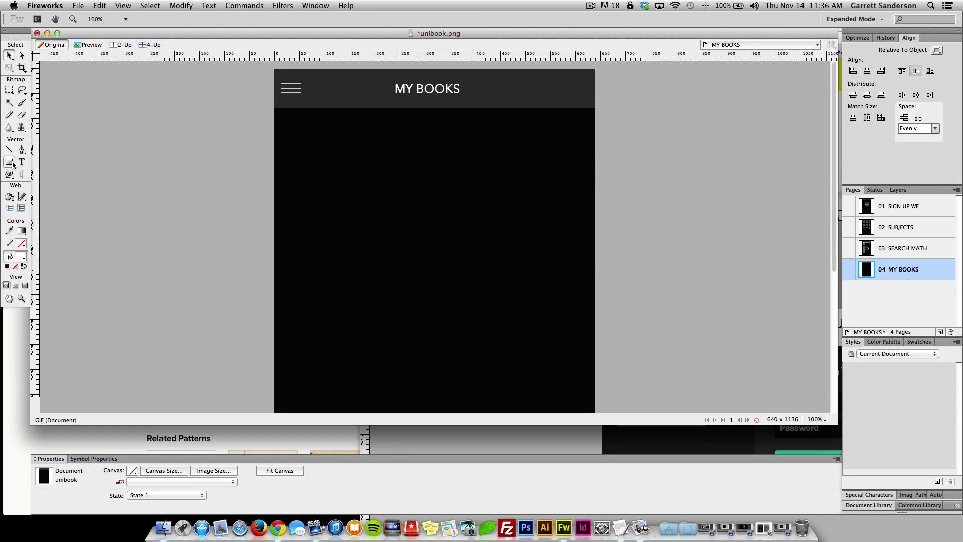
Review the SEARCH MATH page, then draw and discard a trial placeholder rectangle on MY BOOKS
{"action": "left_click", "coordinate": [908, 248]}
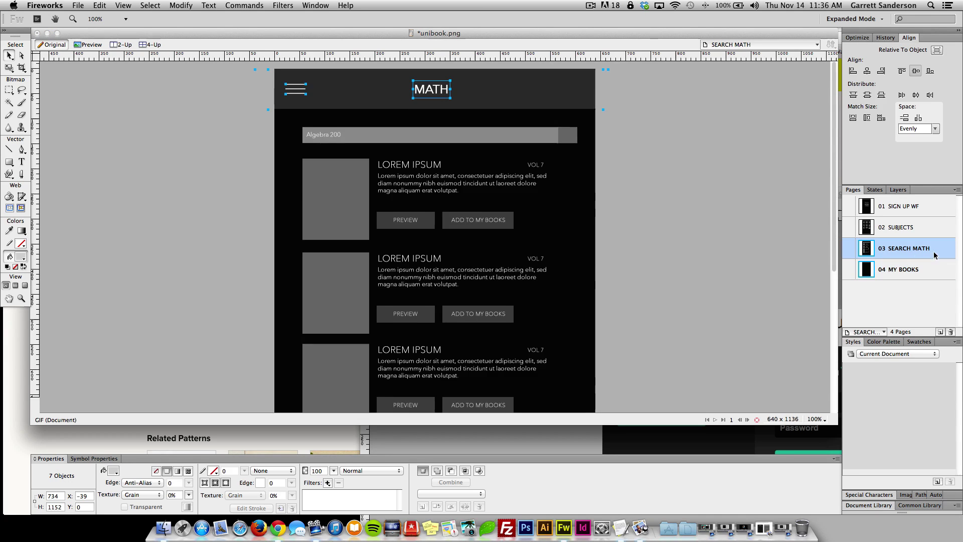
{"action": "scroll", "coordinate": [736, 277], "scroll_direction": "down", "scroll_amount": 10}
{"action": "scroll", "coordinate": [735, 279], "scroll_direction": "up", "scroll_amount": 10}
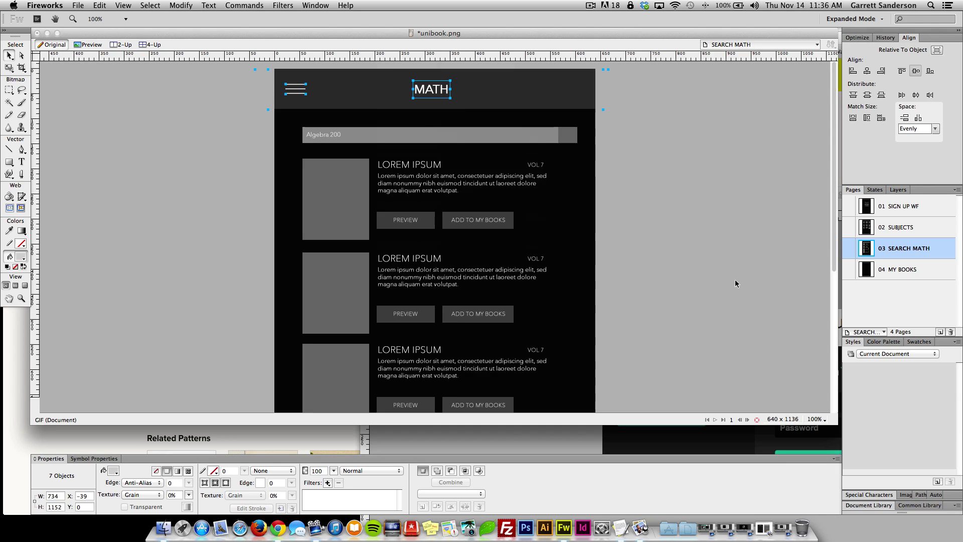
{"action": "scroll", "coordinate": [736, 279], "scroll_direction": "down", "scroll_amount": 4}
{"action": "scroll", "coordinate": [735, 279], "scroll_direction": "up", "scroll_amount": 4}
{"action": "scroll", "coordinate": [735, 279], "scroll_direction": "down", "scroll_amount": 10}
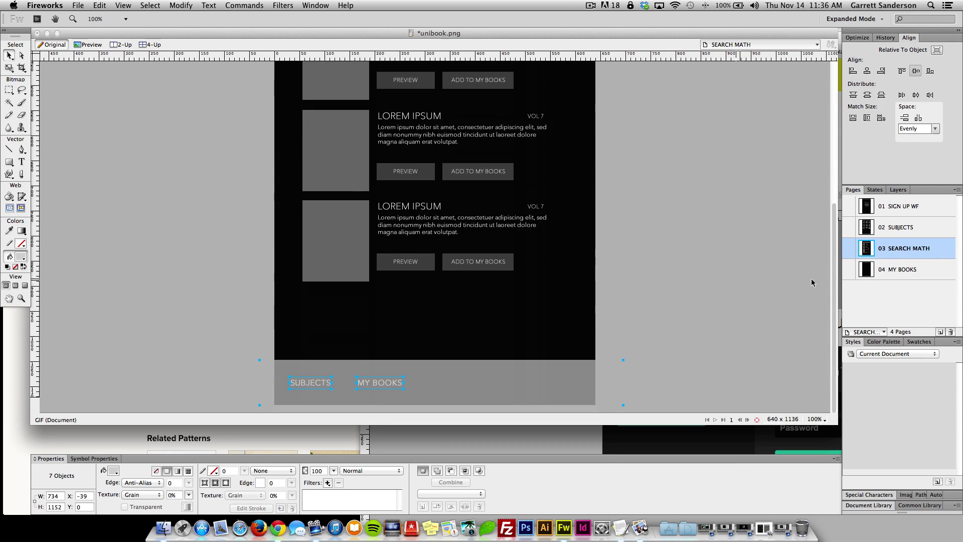
{"action": "left_click", "coordinate": [901, 272]}
{"action": "scroll", "coordinate": [722, 281], "scroll_direction": "up", "scroll_amount": 10}
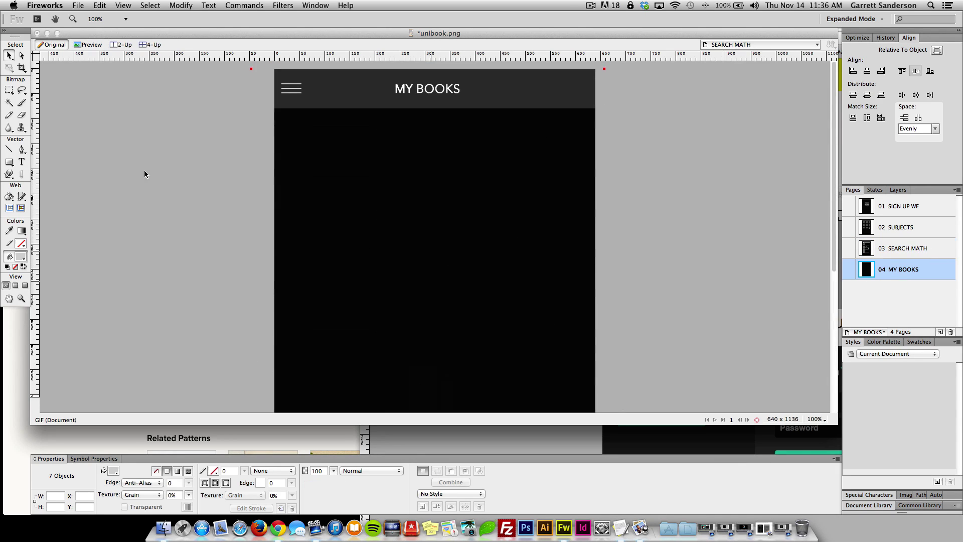
{"action": "left_click", "coordinate": [9, 161]}
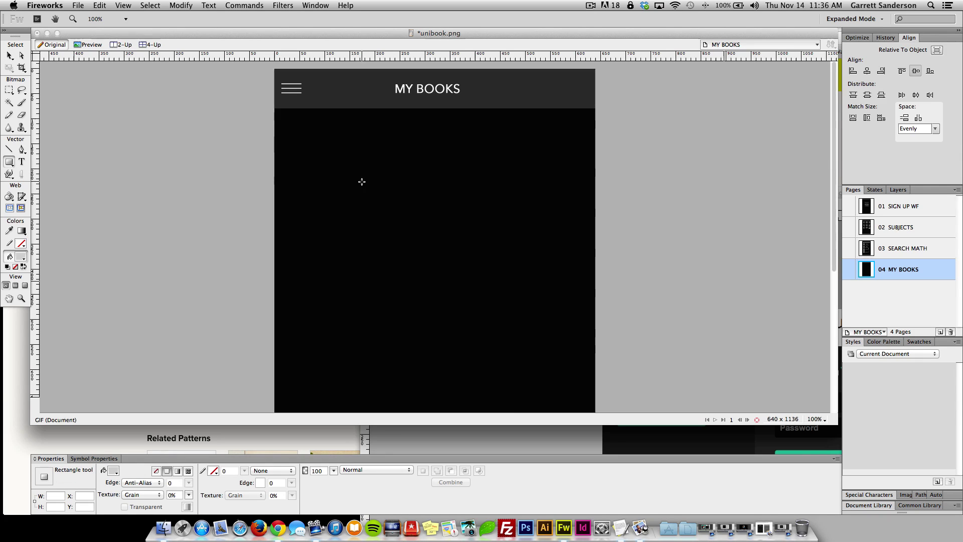
{"action": "mouse_move", "coordinate": [306, 131]}
{"action": "left_mouse_down"}
{"action": "mouse_move", "coordinate": [348, 157]}
{"action": "mouse_move", "coordinate": [352, 206]}
{"action": "left_mouse_up"}
{"action": "key", "text": "Delete"}
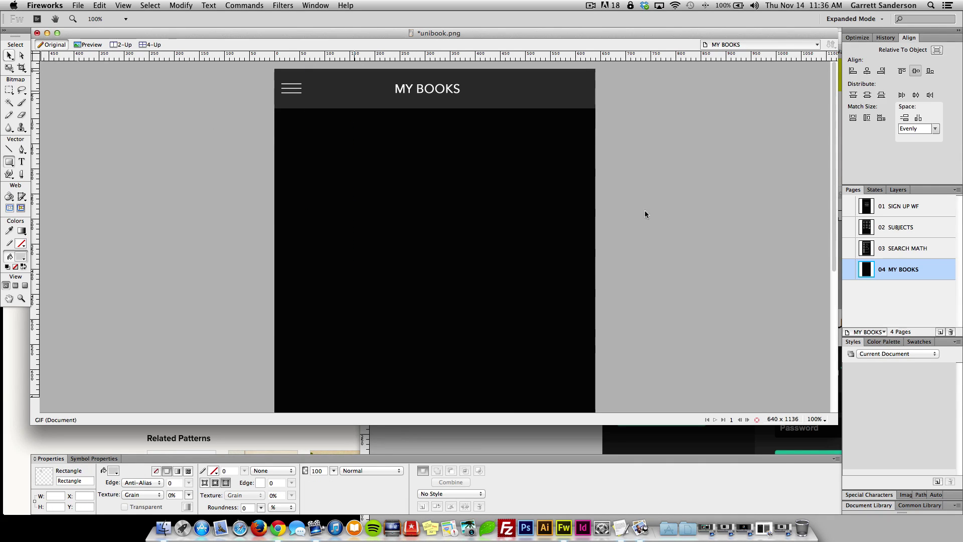
Paste the first SEARCH MATH book entry onto MY BOOKS and move it up 42 px
{"action": "left_click", "coordinate": [898, 248]}
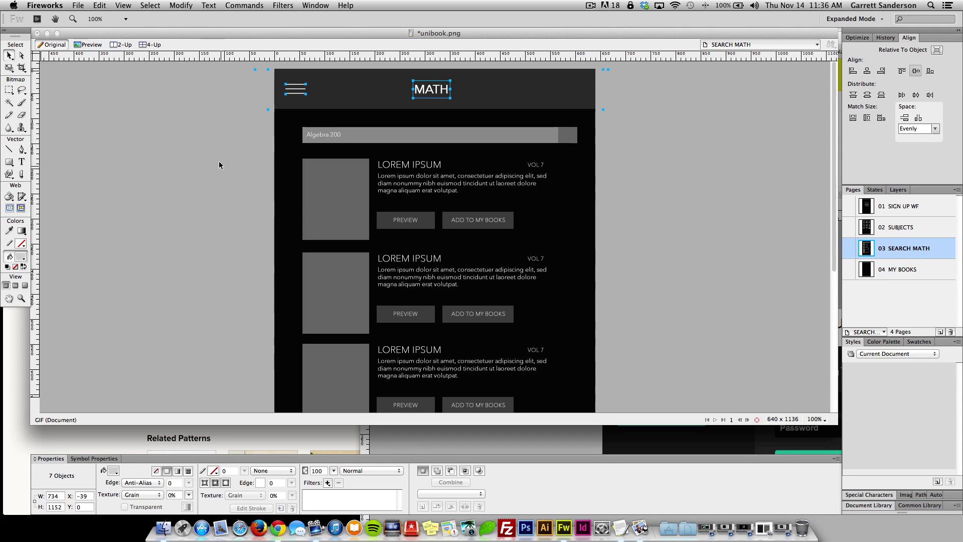
{"action": "left_click_drag", "start_coordinate": [219, 165], "coordinate": [502, 244]}
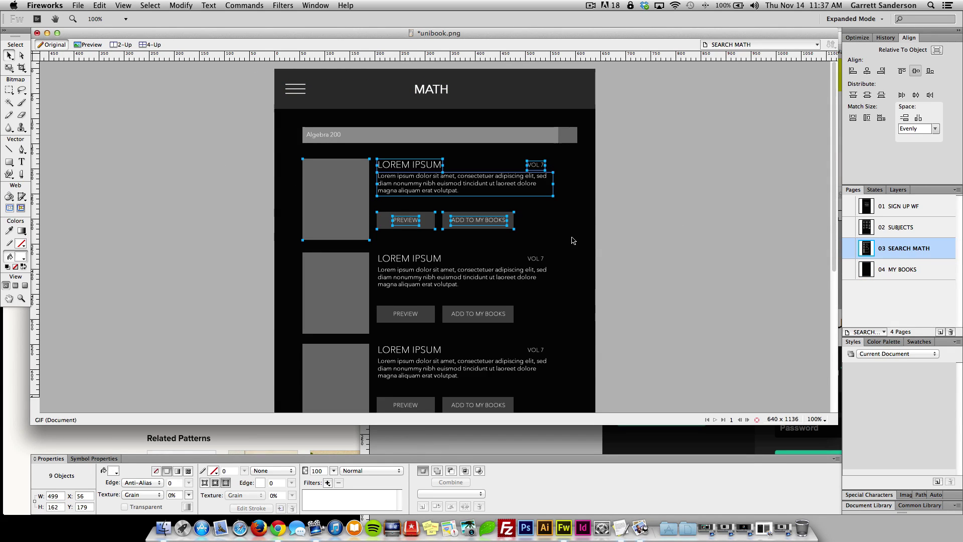
{"action": "left_click", "coordinate": [921, 271]}
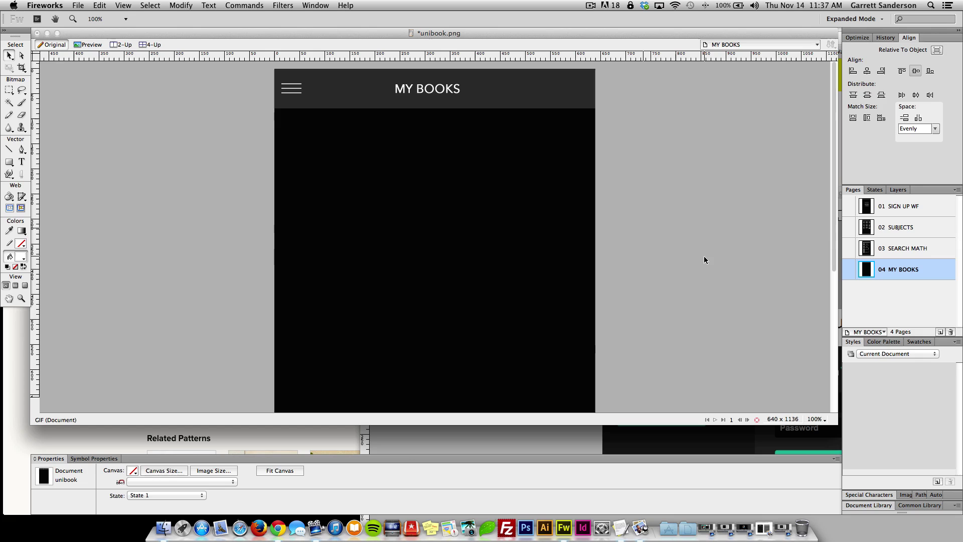
{"action": "key", "text": "cmd+v"}
{"action": "left_click_drag", "start_coordinate": [327, 191], "coordinate": [329, 170]}
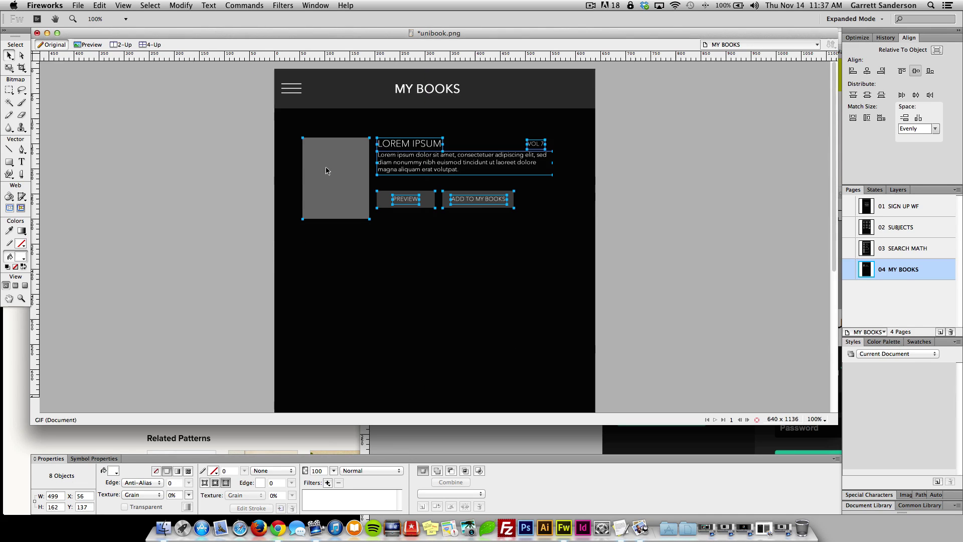
{"action": "left_click", "coordinate": [194, 167]}
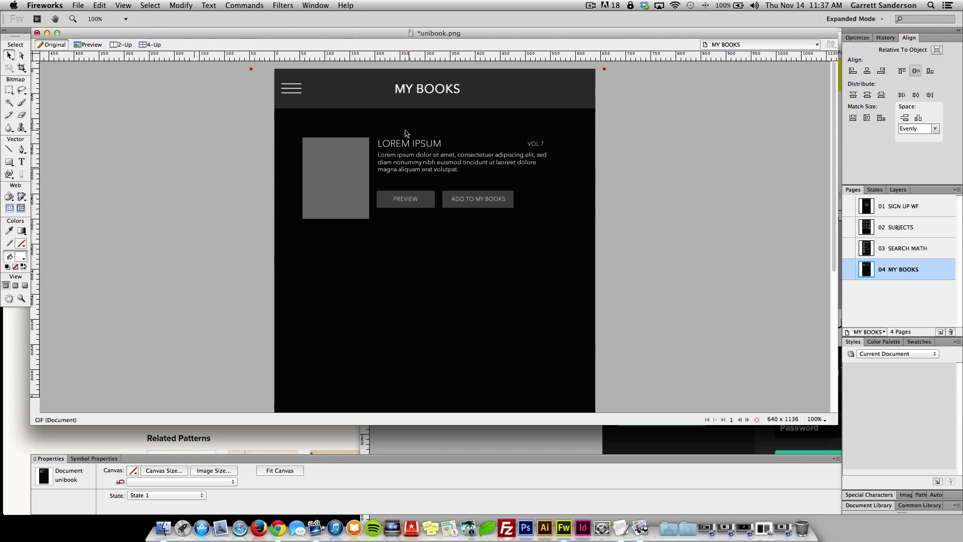
Delete the PREVIEW and ADD TO MY BOOKS buttons from the pasted entry
{"action": "left_click", "coordinate": [408, 199]}
{"action": "left_click", "coordinate": [431, 203], "text": "shift"}
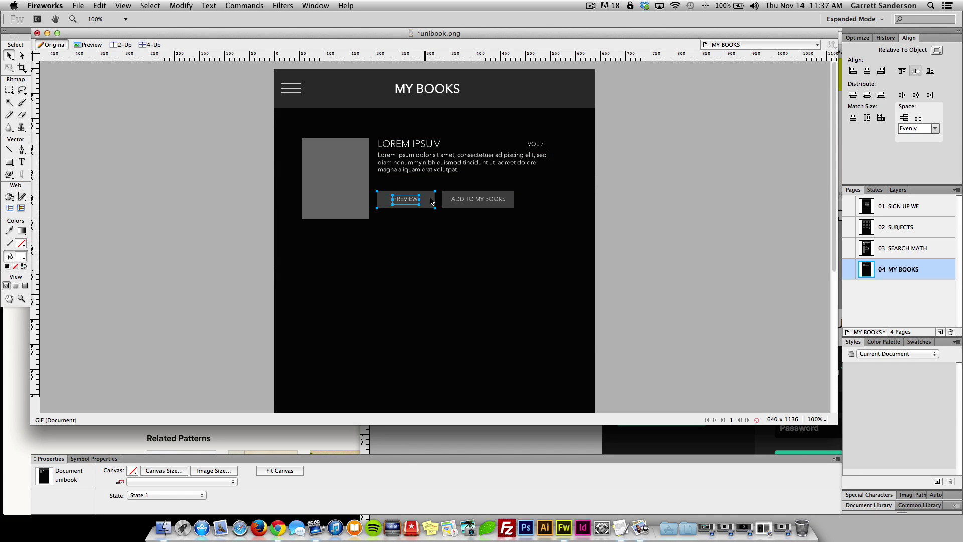
{"action": "left_click", "coordinate": [493, 197], "text": "shift"}
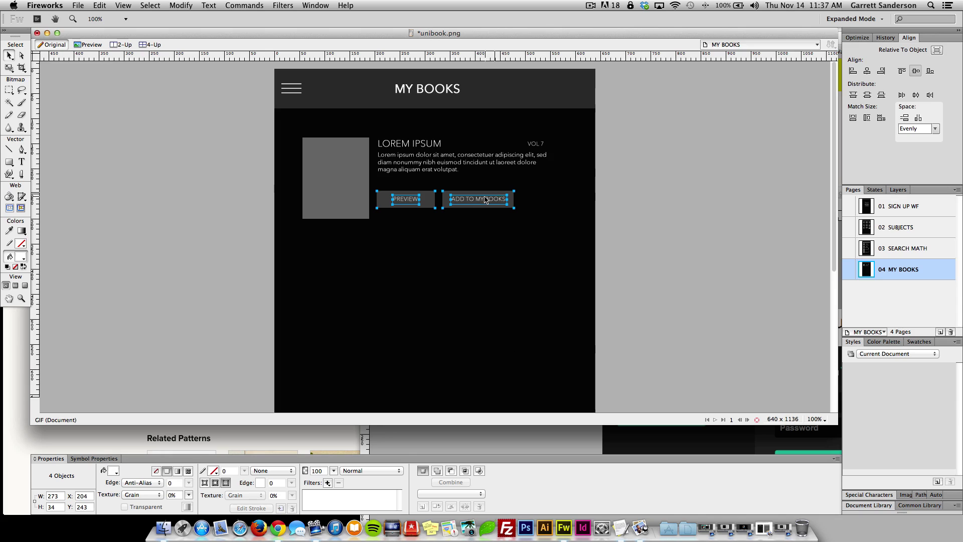
{"action": "left_click", "coordinate": [486, 200], "text": "shift"}
{"action": "left_click", "coordinate": [486, 195], "text": "shift"}
{"action": "key", "text": "Delete"}
Nudge the LOREM IPSUM title, description and VOL 7 text slightly, keeping the thumbnail's size
{"action": "left_click", "coordinate": [408, 144]}
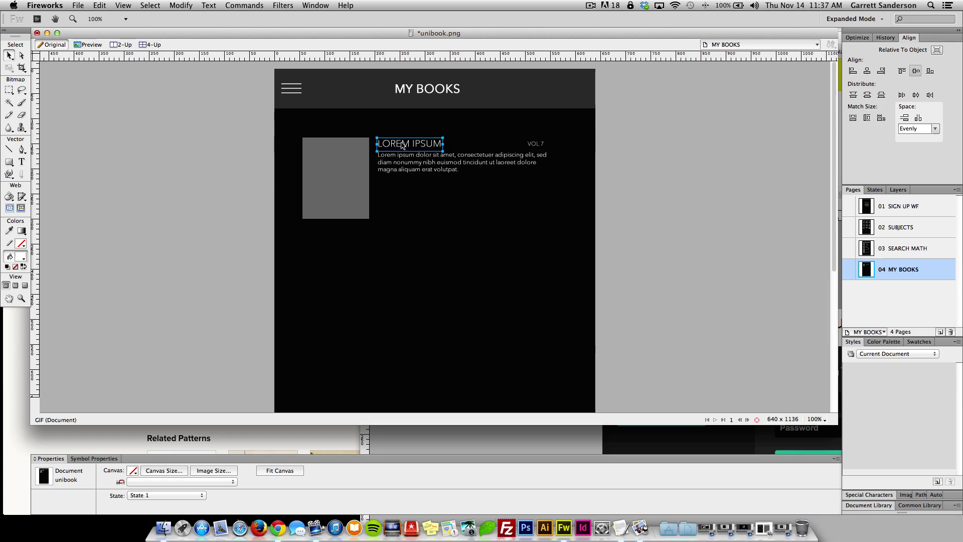
{"action": "left_click", "coordinate": [494, 160], "text": "shift"}
{"action": "left_click", "coordinate": [535, 144], "text": "shift"}
{"action": "mouse_move", "coordinate": [458, 163]}
{"action": "left_mouse_down"}
{"action": "mouse_move", "coordinate": [459, 184]}
{"action": "mouse_move", "coordinate": [459, 163]}
{"action": "left_mouse_up"}
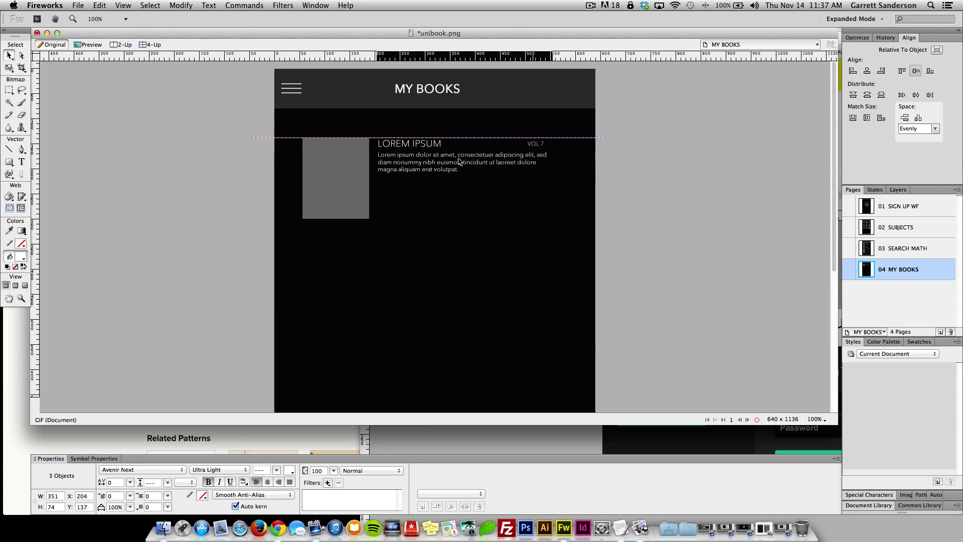
{"action": "left_click", "coordinate": [312, 195]}
{"action": "key", "text": "q"}
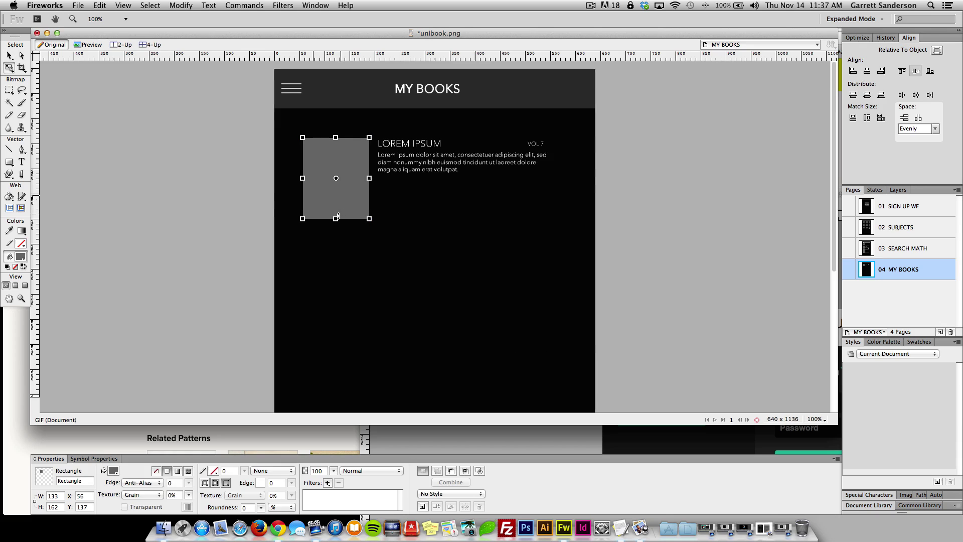
{"action": "left_click_drag", "start_coordinate": [336, 219], "coordinate": [339, 182]}
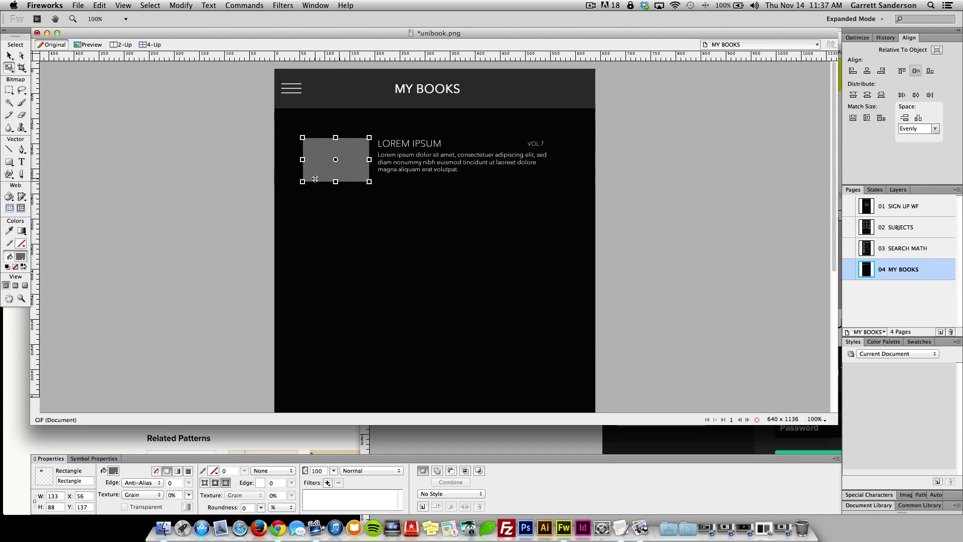
{"action": "key", "text": "Escape"}
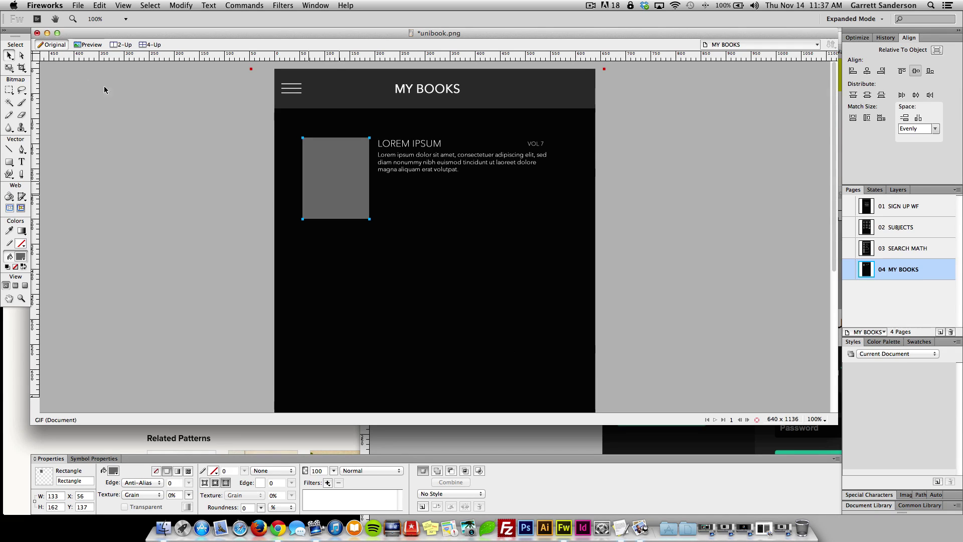
{"action": "left_click", "coordinate": [542, 147]}
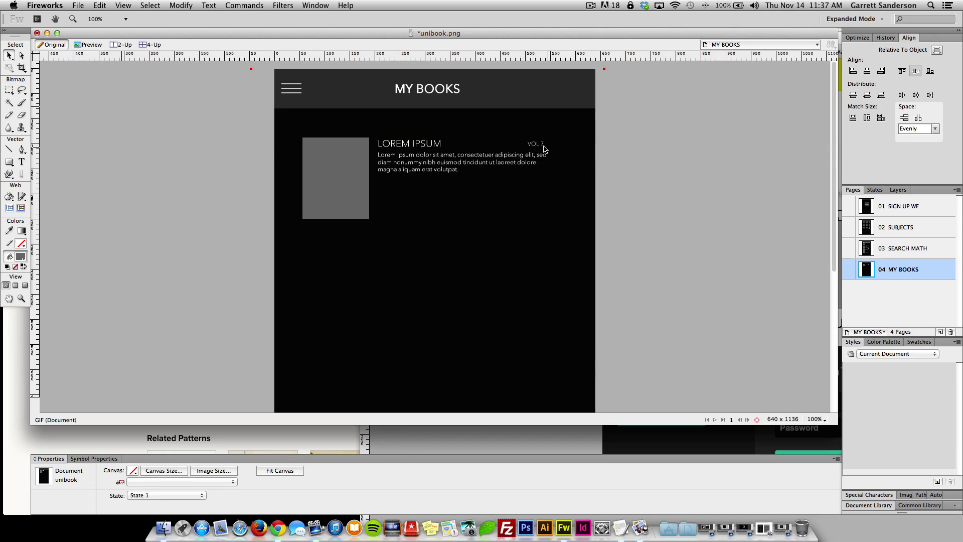
{"action": "left_click", "coordinate": [409, 143]}
{"action": "left_click", "coordinate": [482, 163], "text": "shift"}
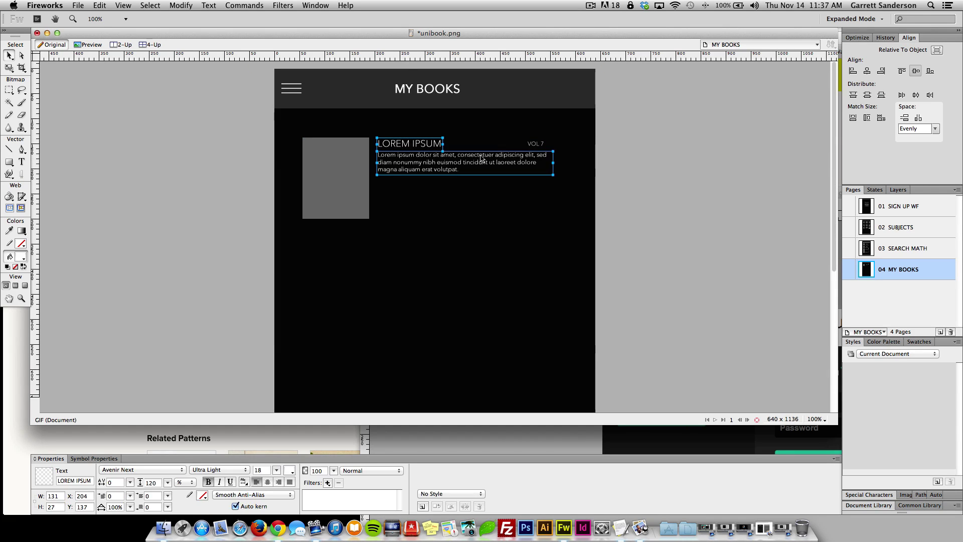
{"action": "left_click", "coordinate": [125, 112]}
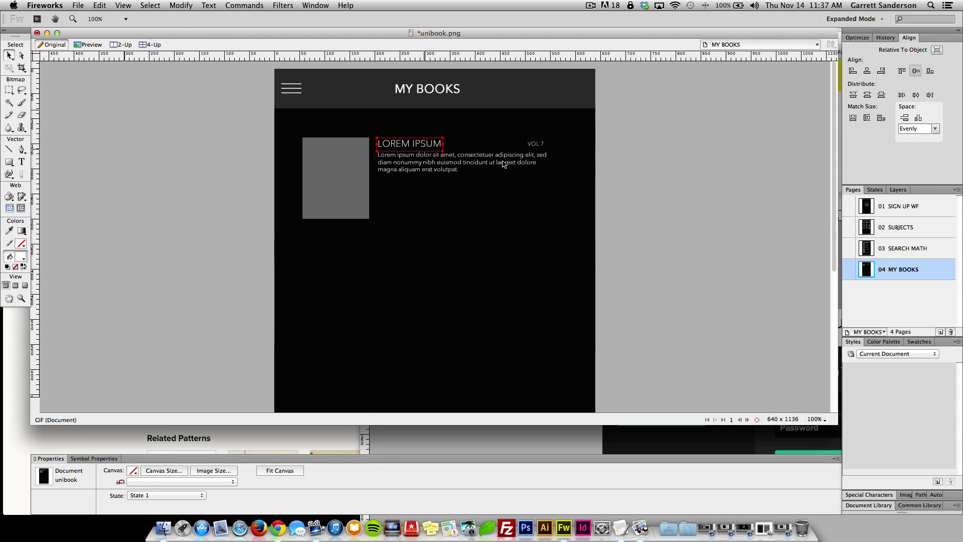
Compare against the SEARCH MATH and SUBJECTS pages, then return to MY BOOKS
{"action": "left_click", "coordinate": [898, 249]}
{"action": "left_click", "coordinate": [905, 233]}
{"action": "left_click", "coordinate": [910, 246]}
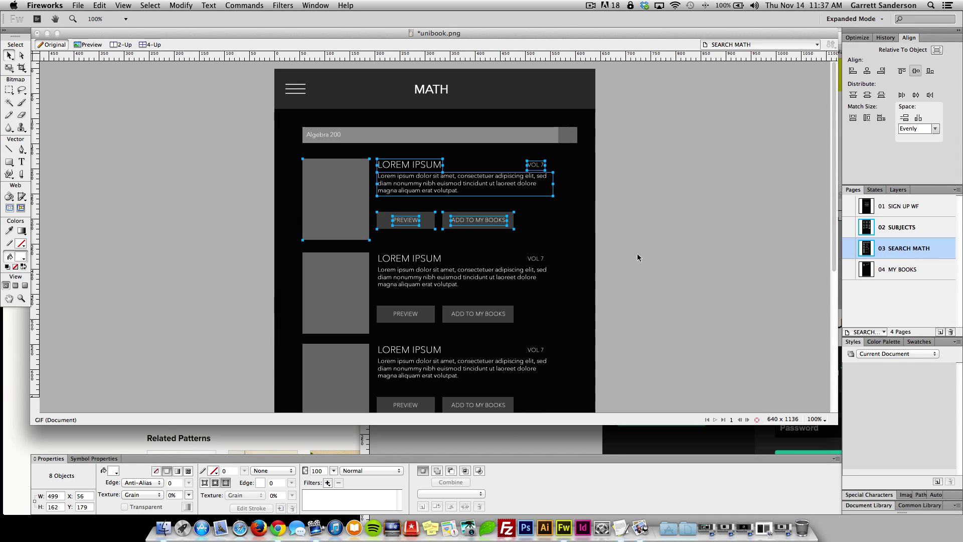
{"action": "left_click", "coordinate": [651, 267]}
{"action": "left_click", "coordinate": [943, 273]}
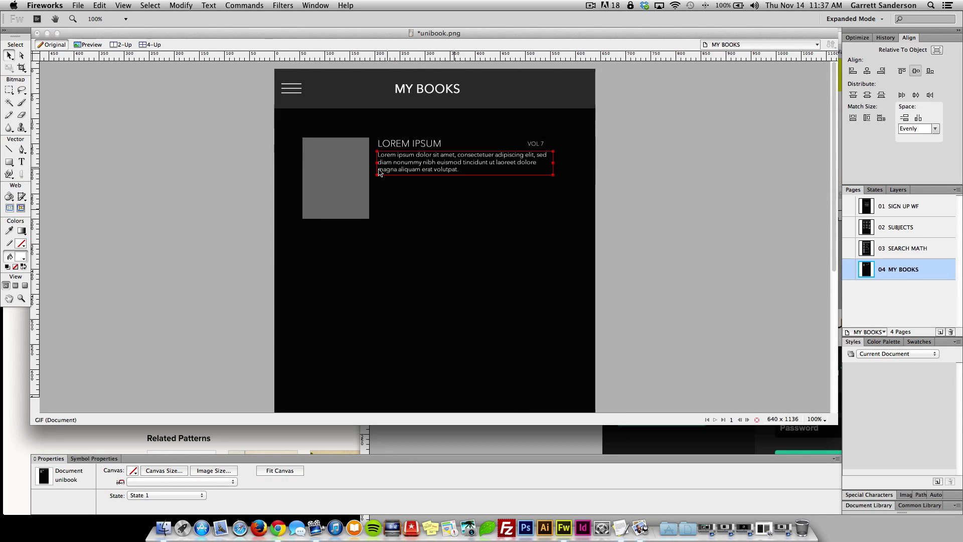
Duplicate the book entry row downward beneath the original entry
{"action": "scroll", "coordinate": [344, 171], "scroll_direction": "down", "scroll_amount": 2}
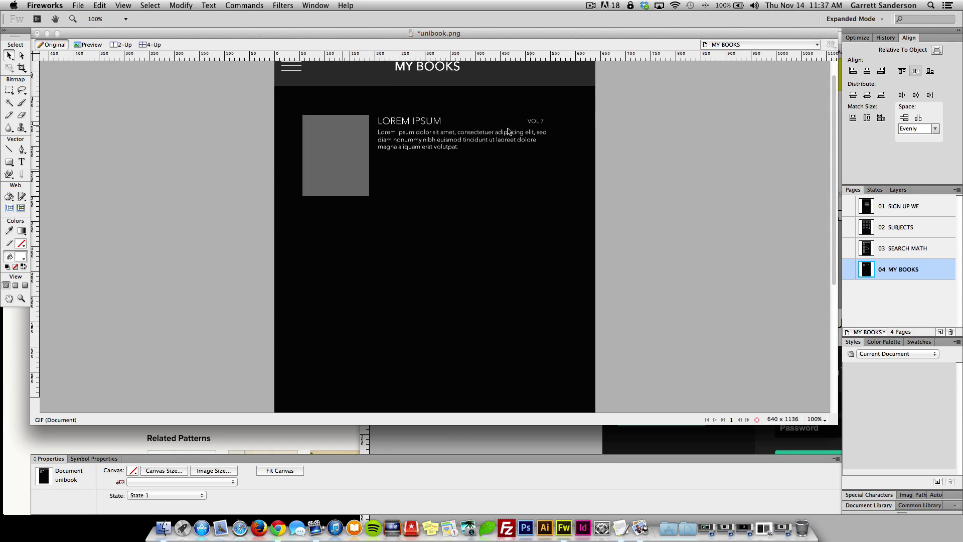
{"action": "left_click_drag", "start_coordinate": [232, 122], "coordinate": [551, 204]}
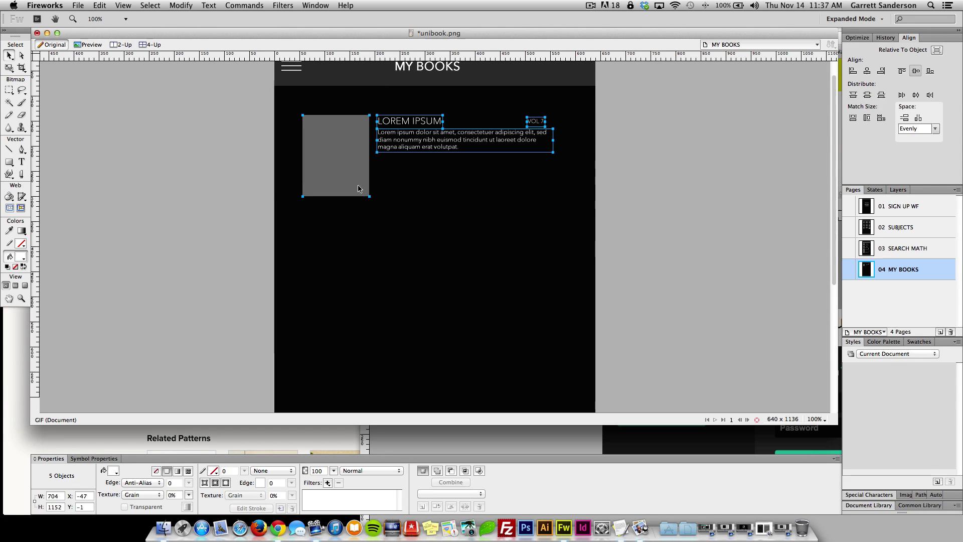
{"action": "left_click_drag", "start_coordinate": [351, 156], "coordinate": [347, 250]}
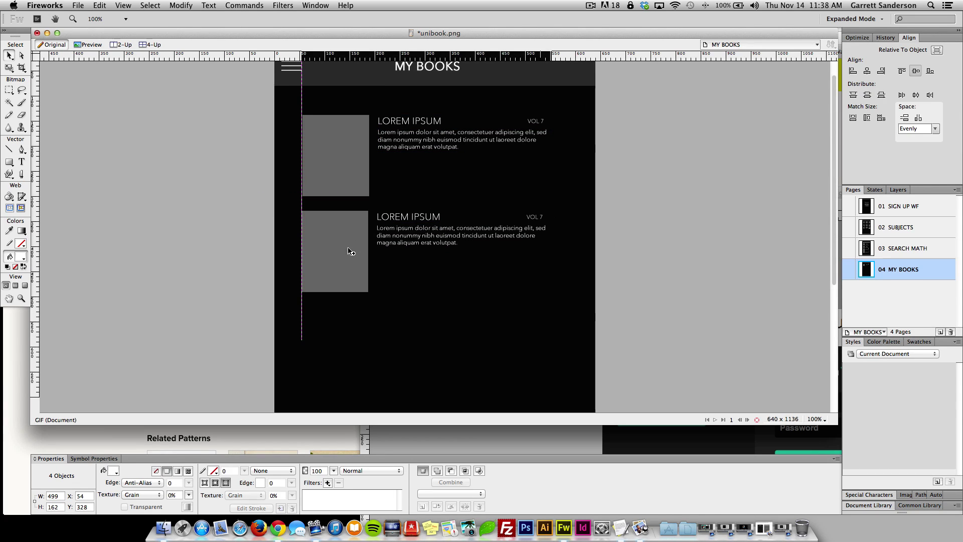
{"action": "scroll", "coordinate": [347, 250], "scroll_direction": "down", "scroll_amount": 5}
{"action": "left_click_drag", "start_coordinate": [350, 204], "coordinate": [352, 293]}
{"action": "scroll", "coordinate": [230, 251], "scroll_direction": "down", "scroll_amount": 5}
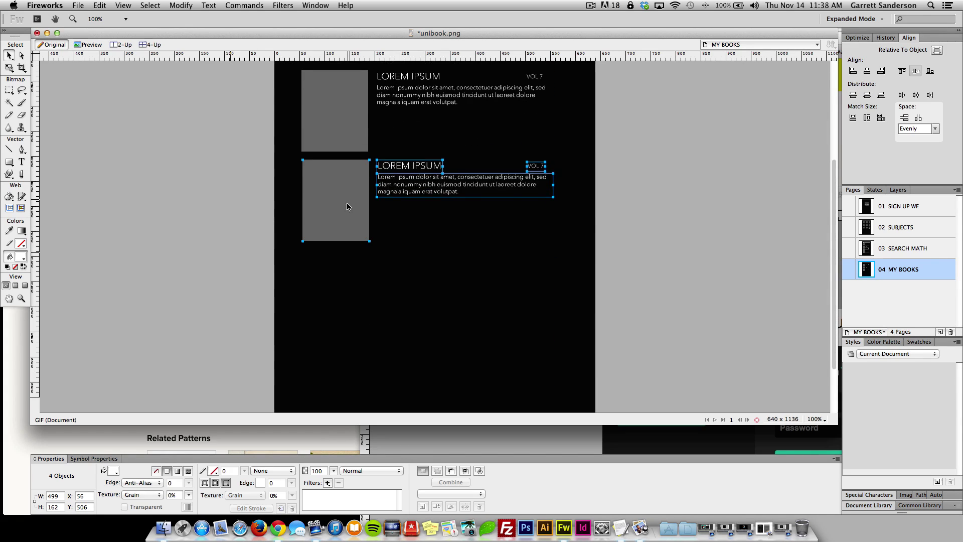
{"action": "left_click_drag", "start_coordinate": [346, 210], "coordinate": [347, 205]}
Add another book copy, nudge it down 2 px, and draw a small box under the first description
{"action": "scroll", "coordinate": [208, 188], "scroll_direction": "up", "scroll_amount": 4}
{"action": "left_click_drag", "start_coordinate": [305, 230], "coordinate": [321, 244]}
{"action": "scroll", "coordinate": [239, 220], "scroll_direction": "up", "scroll_amount": 2}
{"action": "scroll", "coordinate": [261, 217], "scroll_direction": "down", "scroll_amount": 6}
{"action": "left_click_drag", "start_coordinate": [336, 207], "coordinate": [335, 297]}
{"action": "key", "text": "Down"}
{"action": "key", "text": "Down"}
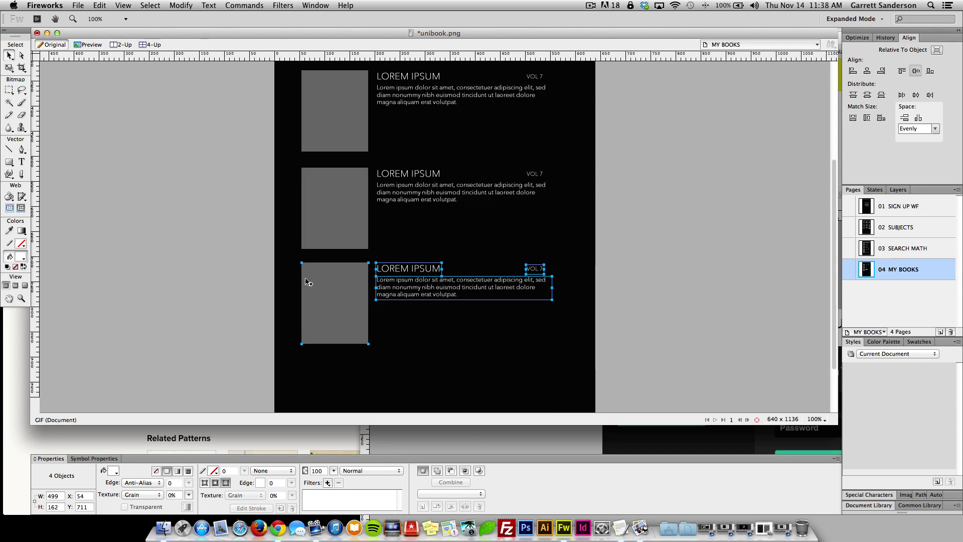
{"action": "left_click", "coordinate": [197, 229]}
{"action": "scroll", "coordinate": [197, 227], "scroll_direction": "up", "scroll_amount": 4}
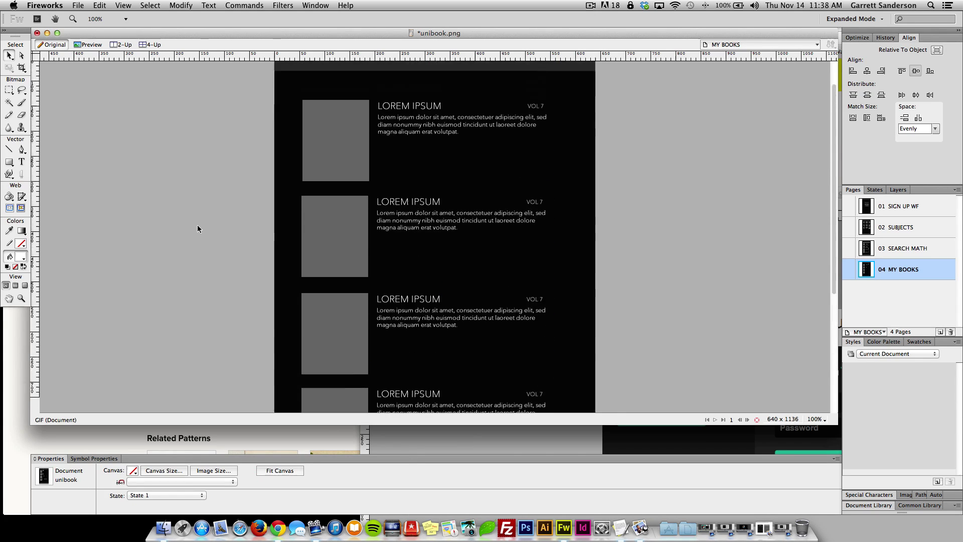
{"action": "left_click", "coordinate": [9, 162]}
{"action": "left_click_drag", "start_coordinate": [380, 193], "coordinate": [446, 208]}
Remove the stray box and type 'Last Read: Chapter 5' under the first book's description
{"action": "key", "text": "super+z"}
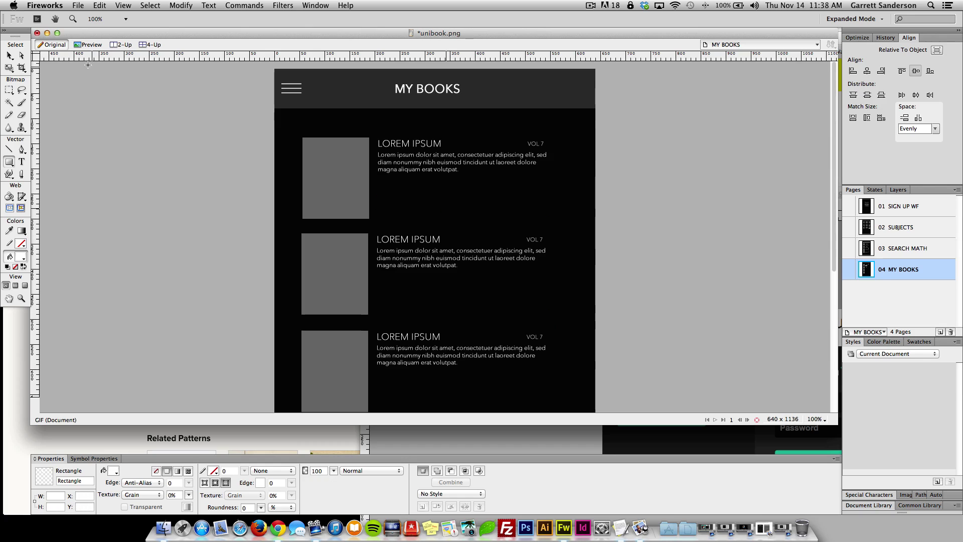
{"action": "left_click", "coordinate": [9, 56]}
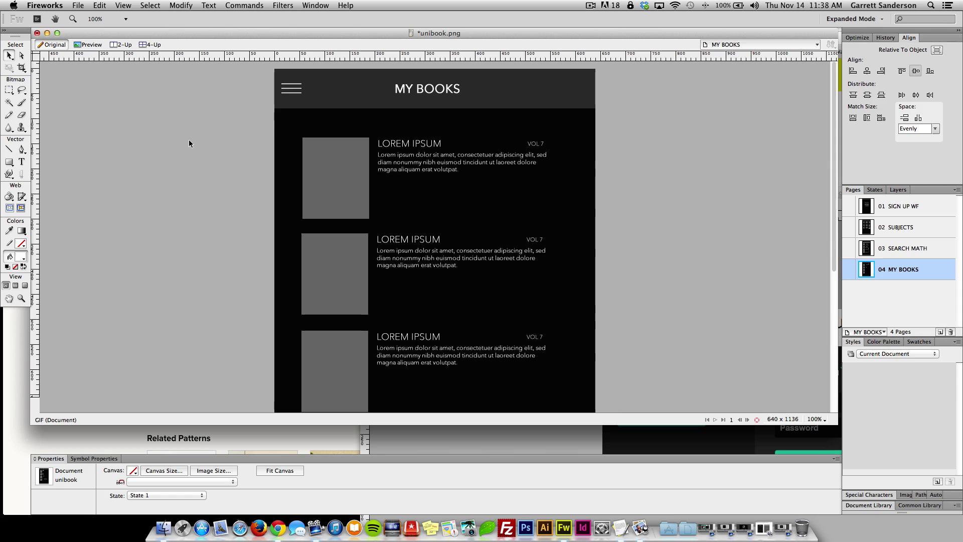
{"action": "left_click", "coordinate": [22, 165]}
{"action": "left_click", "coordinate": [380, 190]}
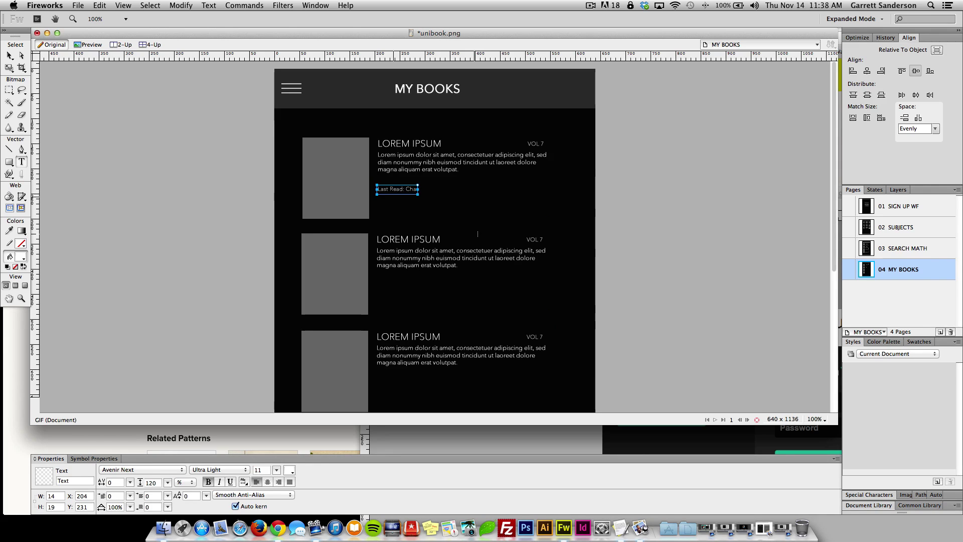
{"action": "type", "text": "Last Read: Chapter 5"}
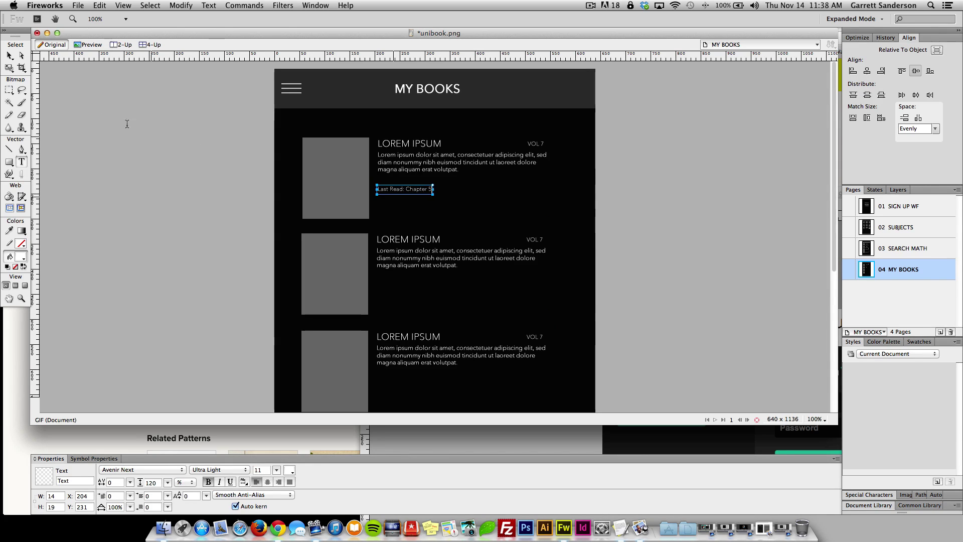
{"action": "key", "text": "Escape"}
Position the 'Last Read: Chapter 5' label under each book entry's description
{"action": "left_click_drag", "start_coordinate": [397, 194], "coordinate": [396, 387]}
{"action": "scroll", "coordinate": [247, 296], "scroll_direction": "down", "scroll_amount": 7}
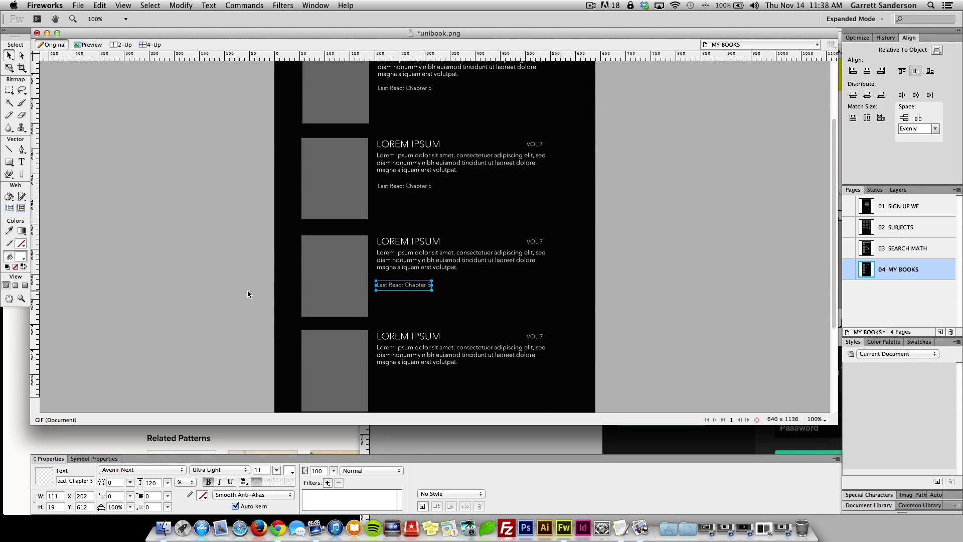
{"action": "left_click_drag", "start_coordinate": [419, 211], "coordinate": [418, 306]}
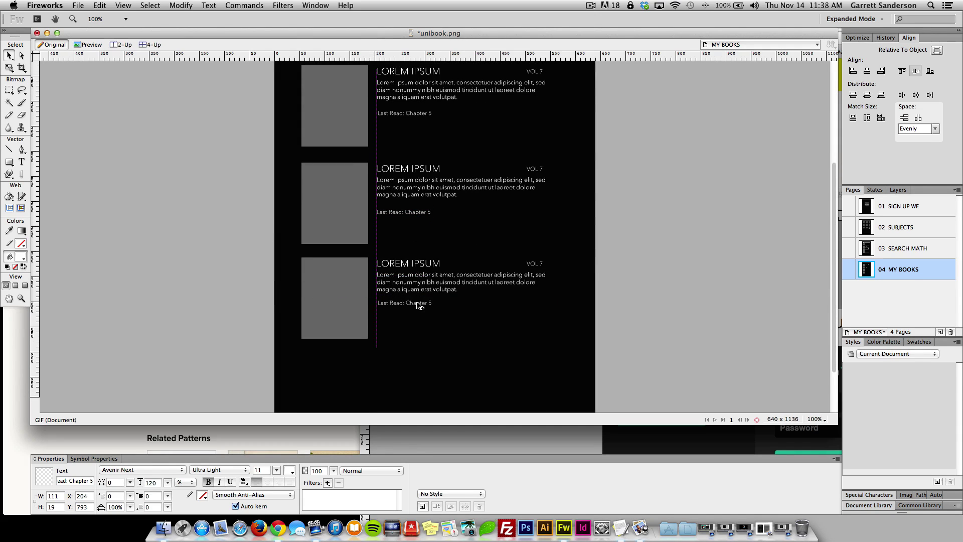
{"action": "left_click", "coordinate": [245, 260]}
{"action": "scroll", "coordinate": [245, 261], "scroll_direction": "up", "scroll_amount": 7}
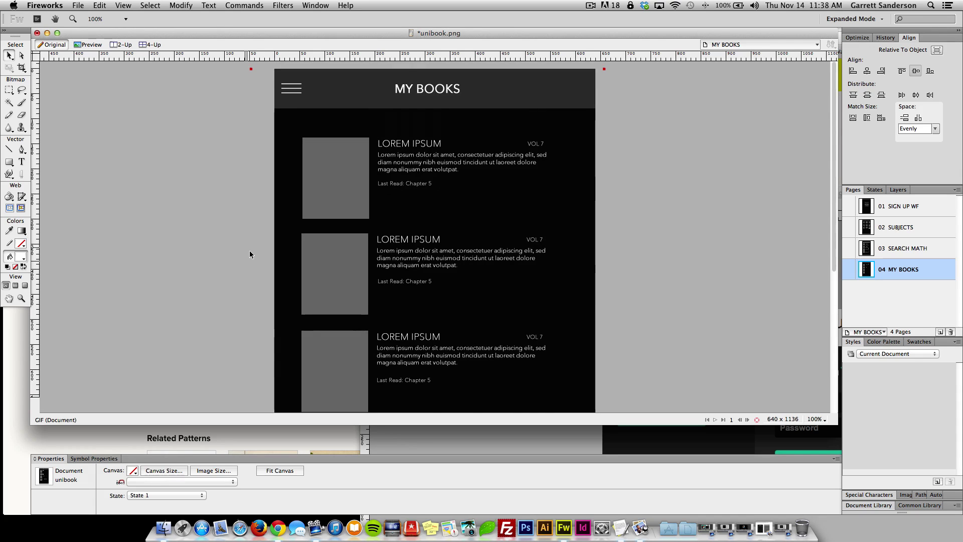
{"action": "scroll", "coordinate": [249, 252], "scroll_direction": "down", "scroll_amount": 5}
{"action": "scroll", "coordinate": [254, 256], "scroll_direction": "up", "scroll_amount": 3}
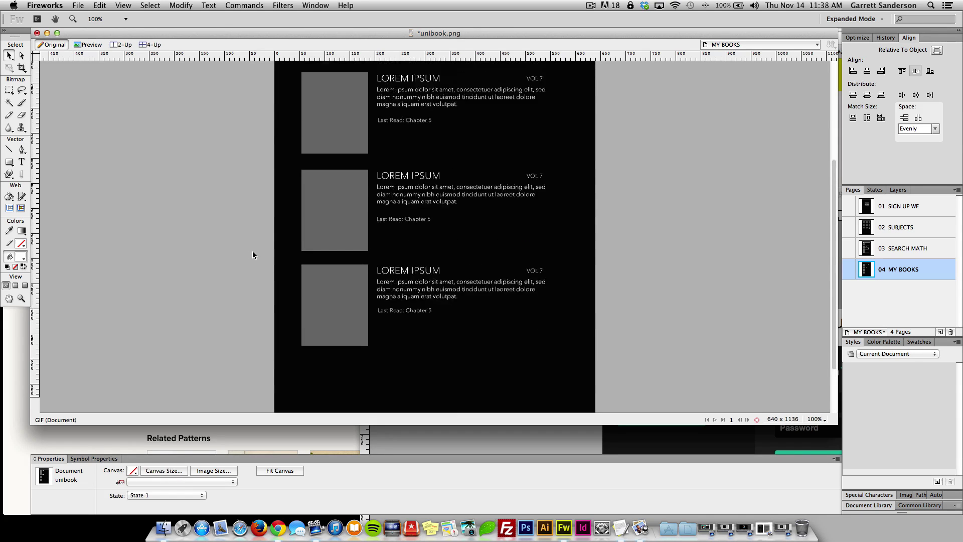
{"action": "scroll", "coordinate": [254, 256], "scroll_direction": "down", "scroll_amount": 3}
{"action": "left_click", "coordinate": [546, 381]}
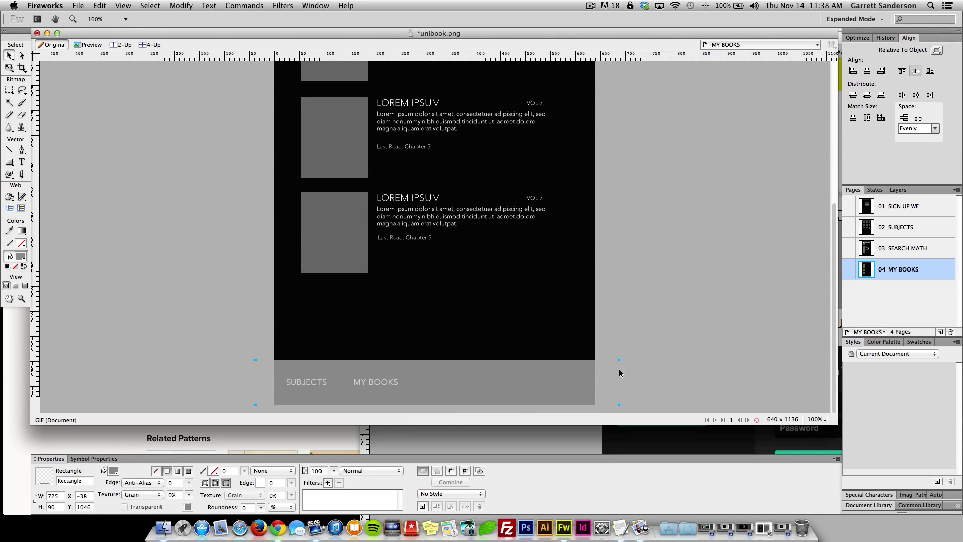
{"action": "key", "text": "Delete"}
{"action": "scroll", "coordinate": [694, 325], "scroll_direction": "down", "scroll_amount": 3}
{"action": "scroll", "coordinate": [697, 329], "scroll_direction": "up", "scroll_amount": 3}
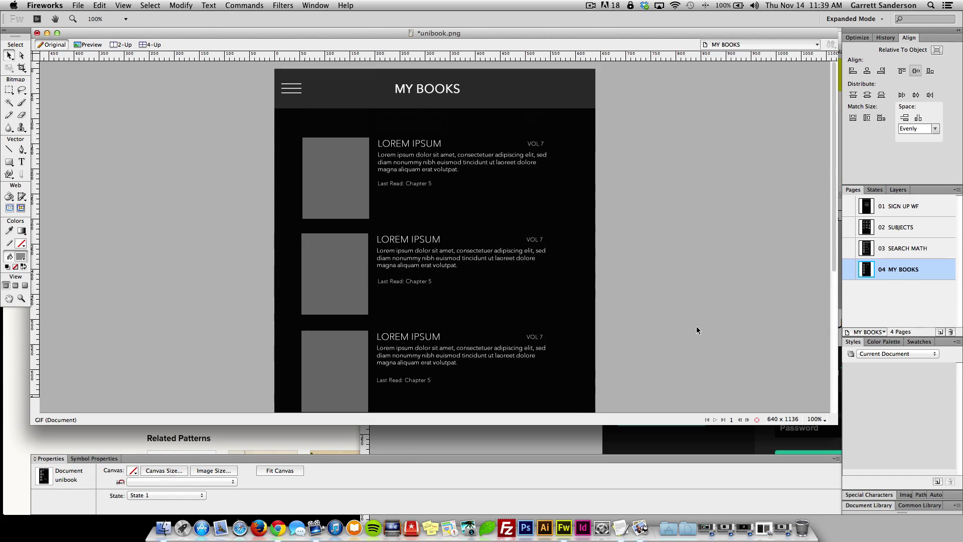
{"action": "scroll", "coordinate": [697, 328], "scroll_direction": "down", "scroll_amount": 1}
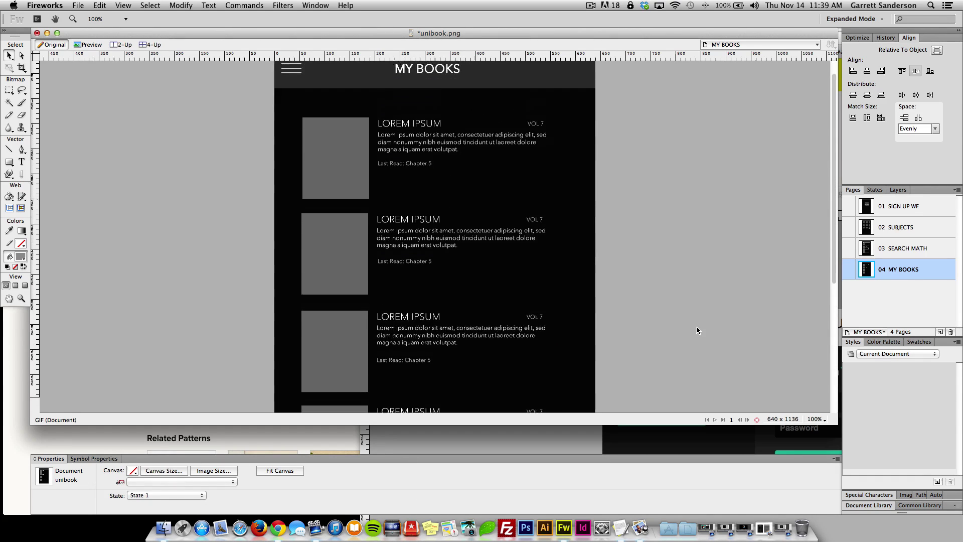
{"action": "scroll", "coordinate": [697, 328], "scroll_direction": "up", "scroll_amount": 1}
{"action": "scroll", "coordinate": [696, 328], "scroll_direction": "down", "scroll_amount": 3}
{"action": "scroll", "coordinate": [697, 330], "scroll_direction": "up", "scroll_amount": 3}
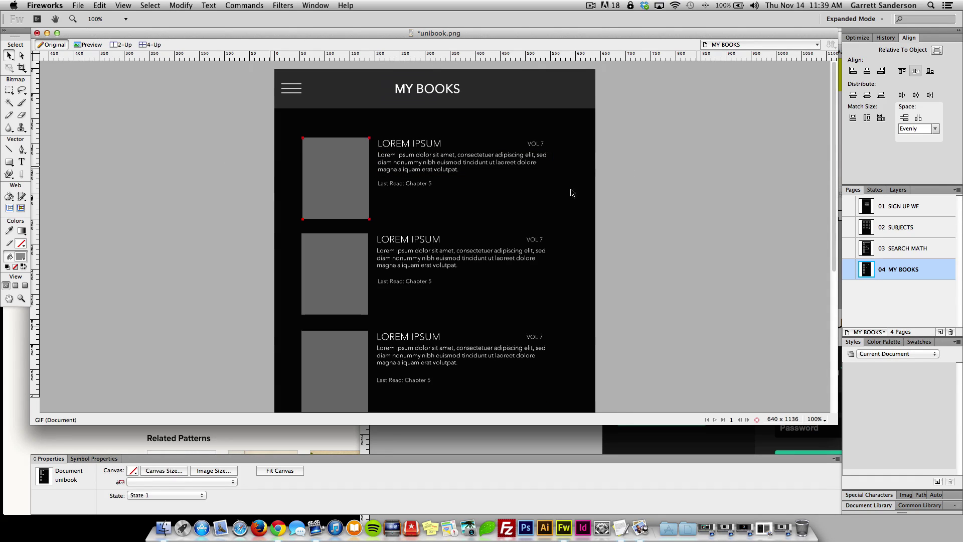
{"action": "scroll", "coordinate": [669, 199], "scroll_direction": "down", "scroll_amount": 1}
{"action": "scroll", "coordinate": [670, 199], "scroll_direction": "up", "scroll_amount": 1}
{"action": "scroll", "coordinate": [669, 200], "scroll_direction": "down", "scroll_amount": 4}
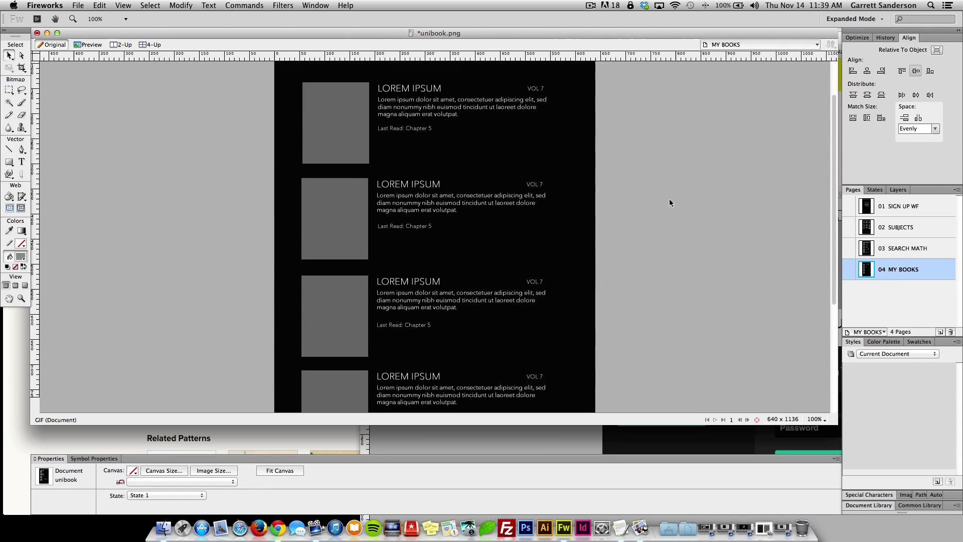
{"action": "scroll", "coordinate": [669, 199], "scroll_direction": "up", "scroll_amount": 1}
{"action": "scroll", "coordinate": [669, 199], "scroll_direction": "up", "scroll_amount": 3}
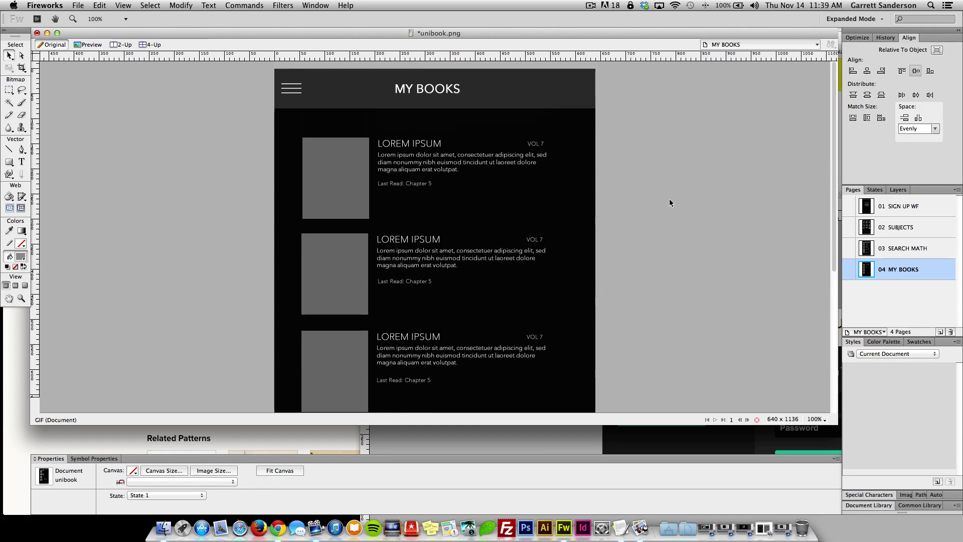
{"action": "scroll", "coordinate": [669, 200], "scroll_direction": "down", "scroll_amount": 4}
{"action": "scroll", "coordinate": [670, 203], "scroll_direction": "up", "scroll_amount": 4}
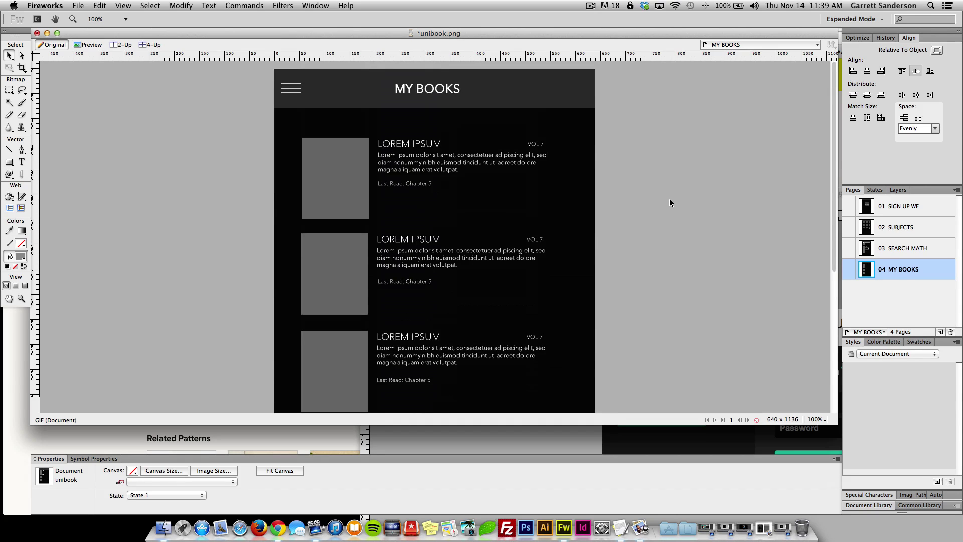
{"action": "scroll", "coordinate": [669, 202], "scroll_direction": "down", "scroll_amount": 4}
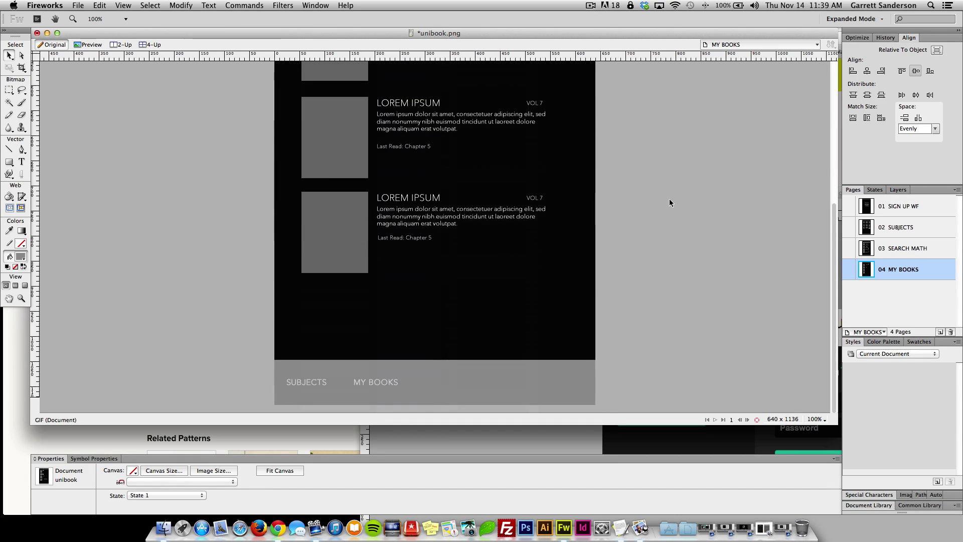
{"action": "scroll", "coordinate": [669, 203], "scroll_direction": "up", "scroll_amount": 4}
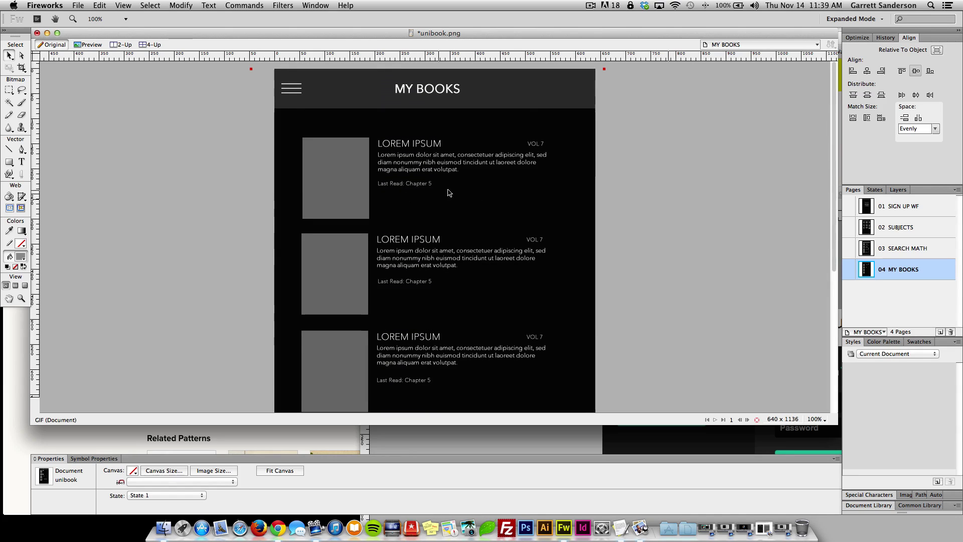
Browse the SEARCH MATH, SUBJECTS and SIGN UP WF pages, then return to MY BOOKS
{"action": "left_click", "coordinate": [294, 85]}
{"action": "left_click", "coordinate": [181, 107]}
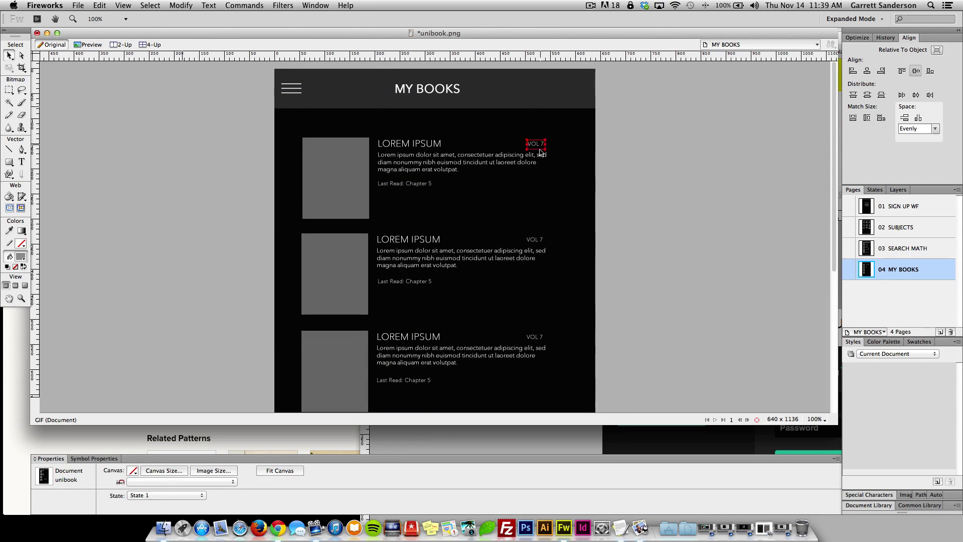
{"action": "left_click", "coordinate": [901, 252]}
{"action": "left_click", "coordinate": [917, 260]}
{"action": "scroll", "coordinate": [683, 219], "scroll_direction": "down", "scroll_amount": 5}
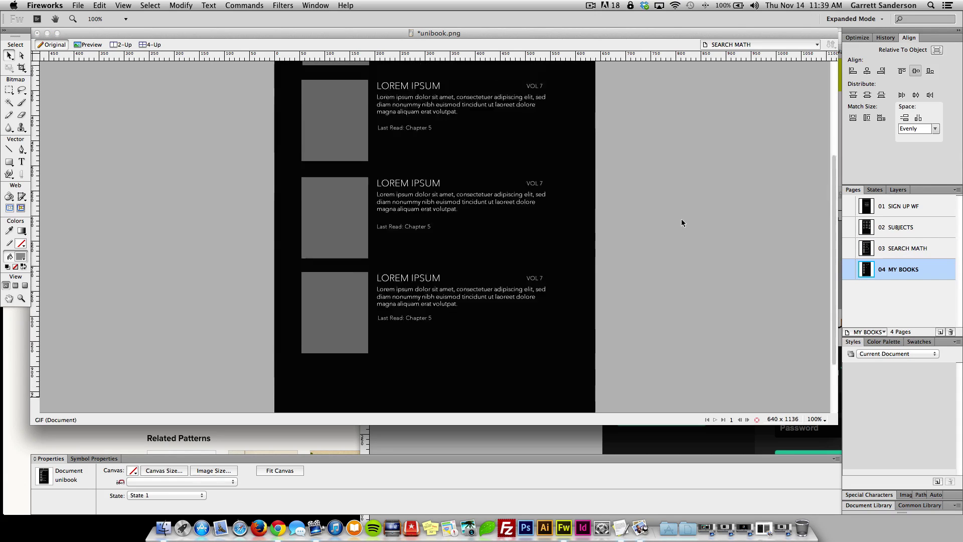
{"action": "scroll", "coordinate": [682, 222], "scroll_direction": "up", "scroll_amount": 5}
{"action": "left_click", "coordinate": [901, 228]}
{"action": "scroll", "coordinate": [721, 213], "scroll_direction": "down", "scroll_amount": 5}
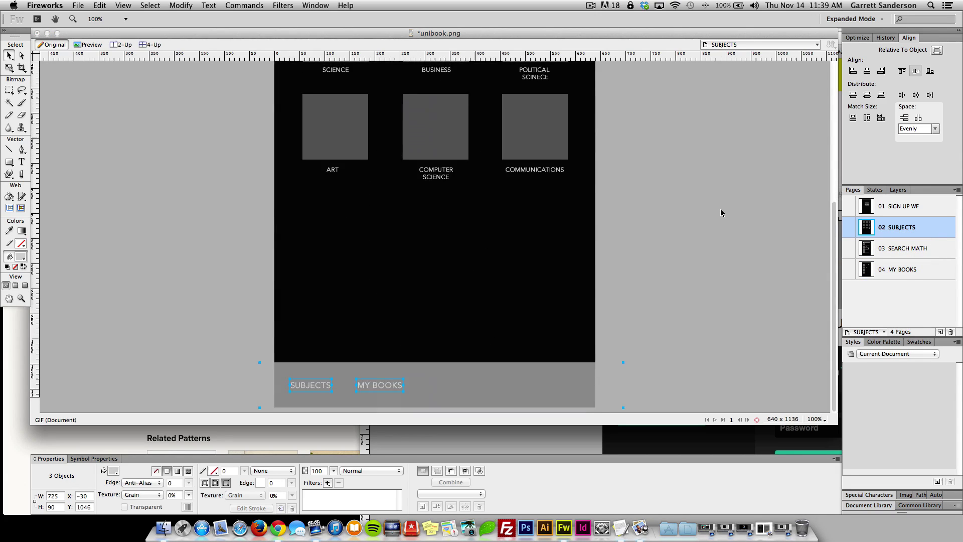
{"action": "scroll", "coordinate": [720, 213], "scroll_direction": "up", "scroll_amount": 5}
{"action": "left_click", "coordinate": [901, 207]}
{"action": "scroll", "coordinate": [726, 213], "scroll_direction": "down", "scroll_amount": 5}
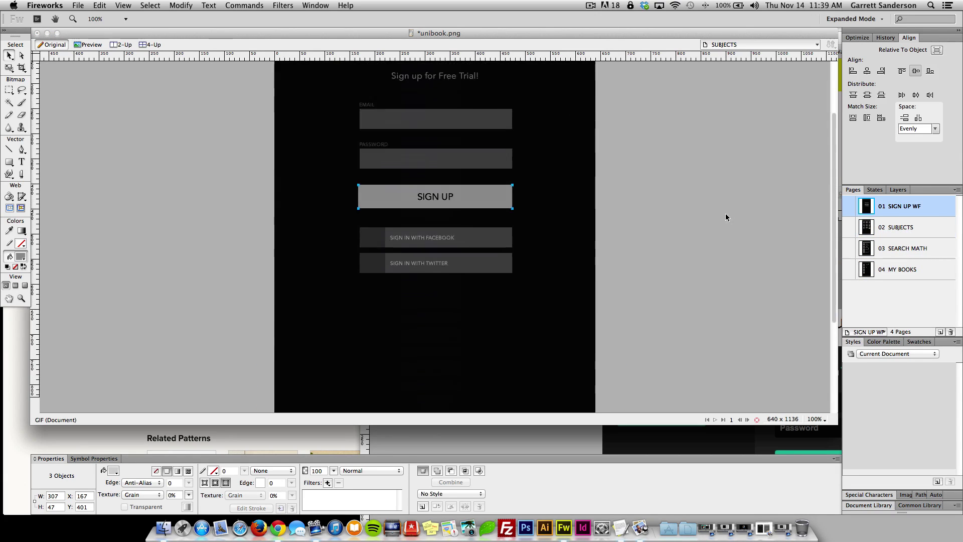
{"action": "left_click", "coordinate": [924, 236]}
{"action": "left_click", "coordinate": [913, 270]}
{"action": "scroll", "coordinate": [646, 214], "scroll_direction": "up", "scroll_amount": 5}
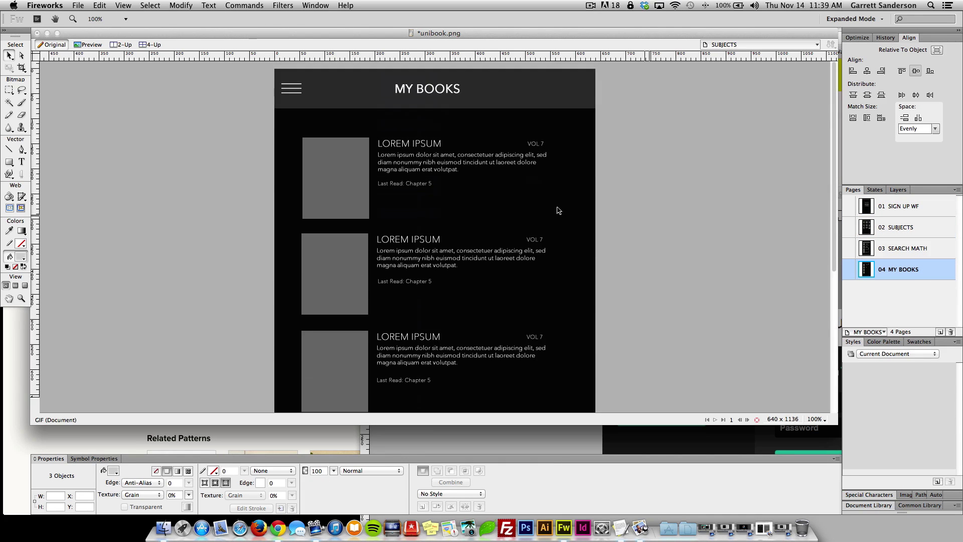
{"action": "left_click", "coordinate": [179, 125]}
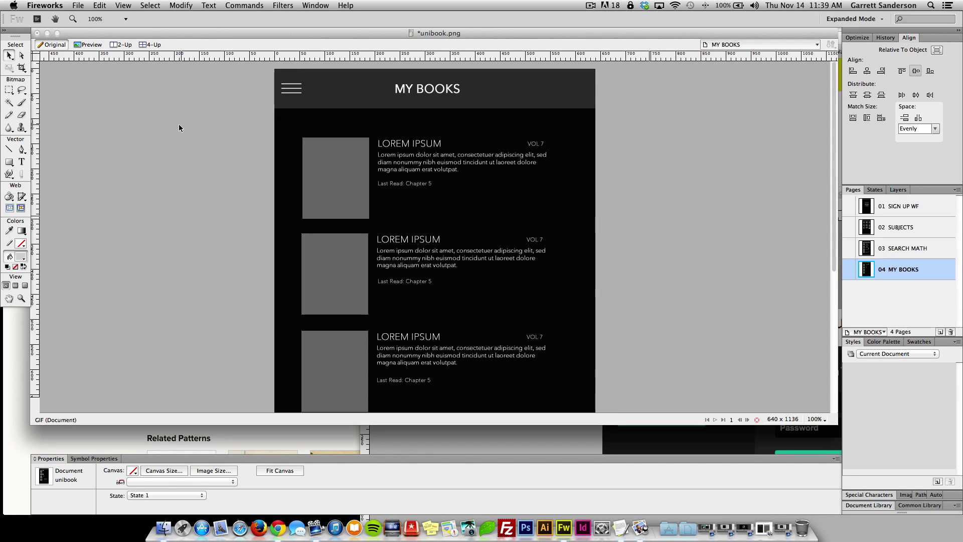
Nudge the first book's grey thumbnail 1 px left to align with the thumbnails below
{"action": "left_click", "coordinate": [179, 124]}
{"action": "scroll", "coordinate": [315, 148], "scroll_direction": "down", "scroll_amount": 5}
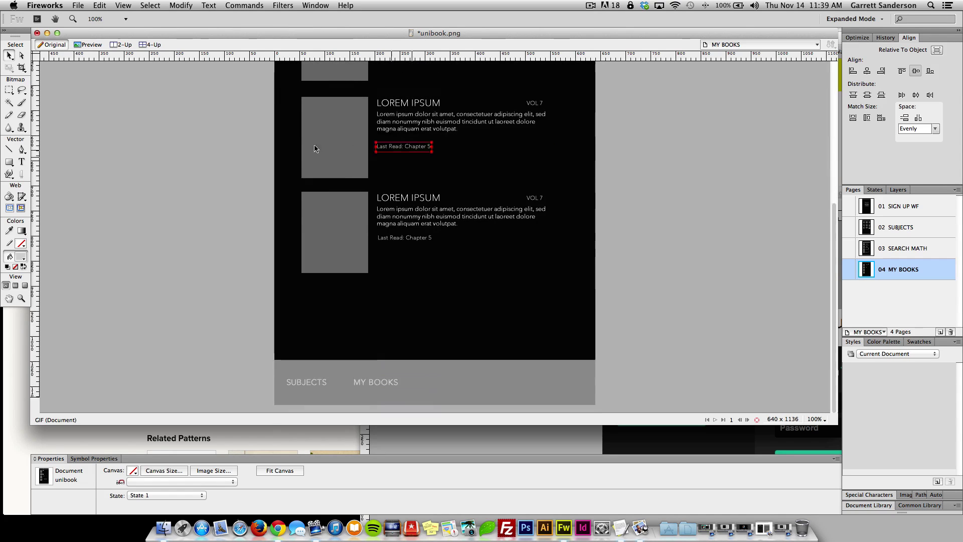
{"action": "scroll", "coordinate": [243, 135], "scroll_direction": "up", "scroll_amount": 5}
{"action": "scroll", "coordinate": [246, 144], "scroll_direction": "down", "scroll_amount": 5}
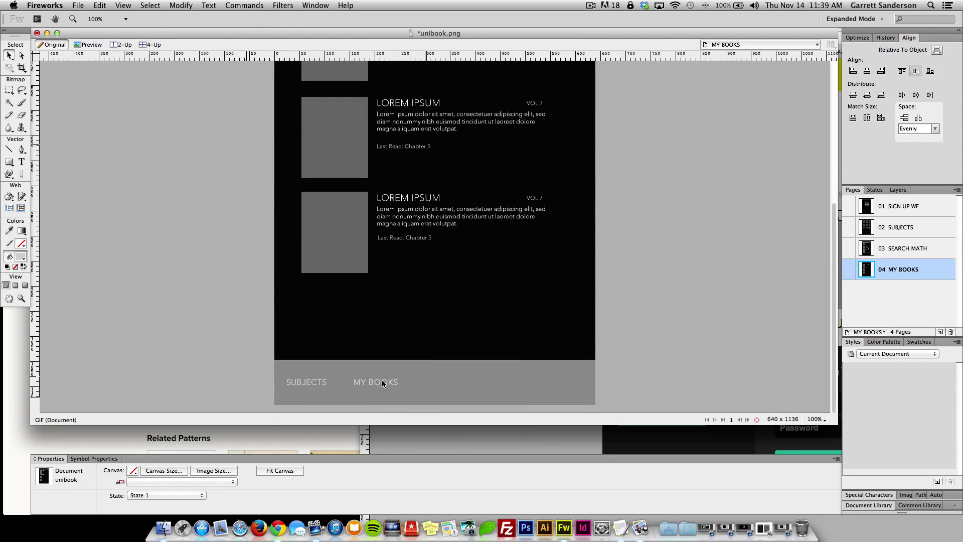
{"action": "scroll", "coordinate": [189, 315], "scroll_direction": "up", "scroll_amount": 8}
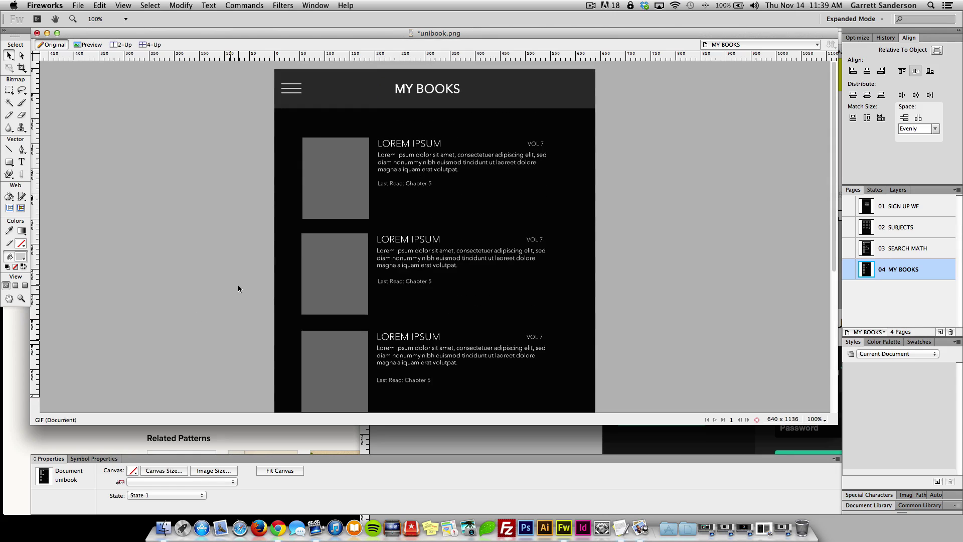
{"action": "left_click", "coordinate": [333, 199]}
{"action": "key", "text": "Left"}
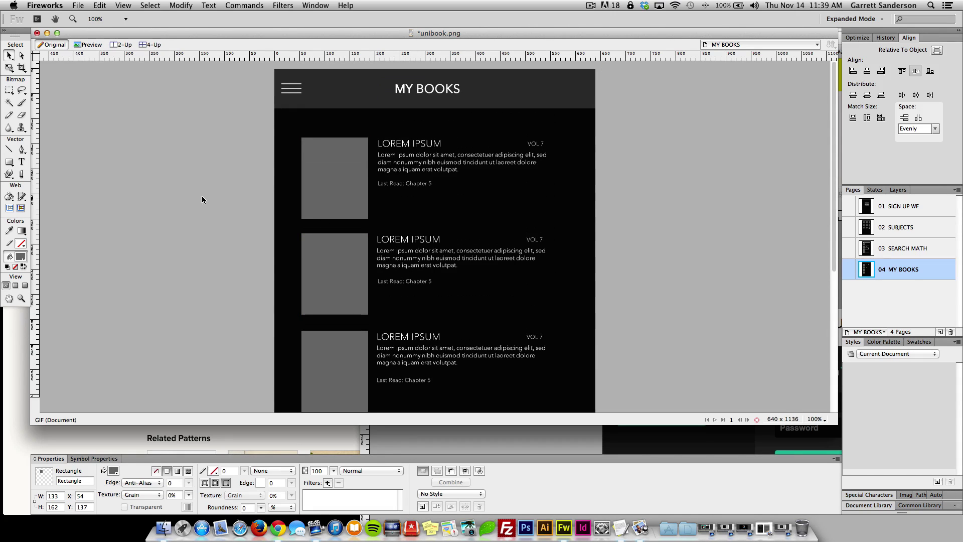
{"action": "left_click", "coordinate": [202, 200]}
{"action": "scroll", "coordinate": [196, 206], "scroll_direction": "down", "scroll_amount": 5}
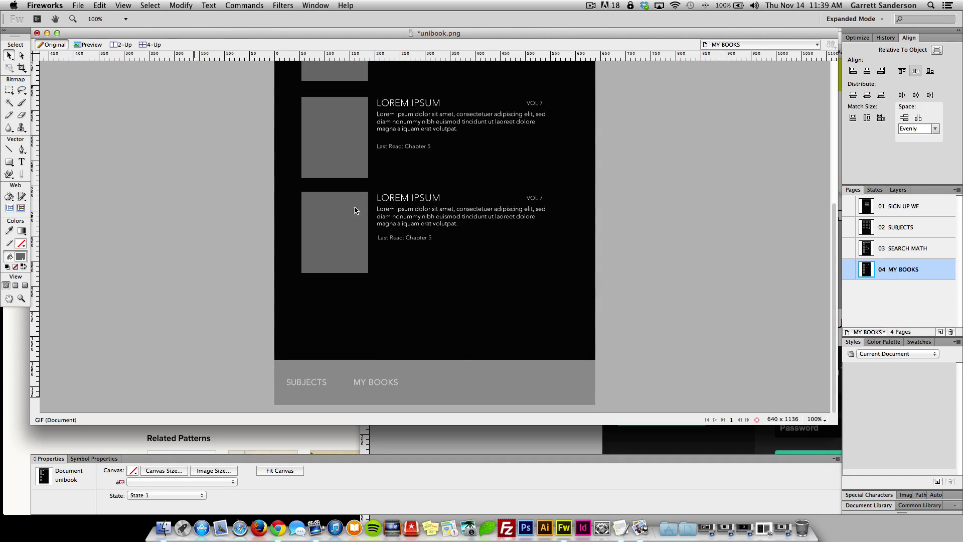
{"action": "scroll", "coordinate": [226, 170], "scroll_direction": "up", "scroll_amount": 5}
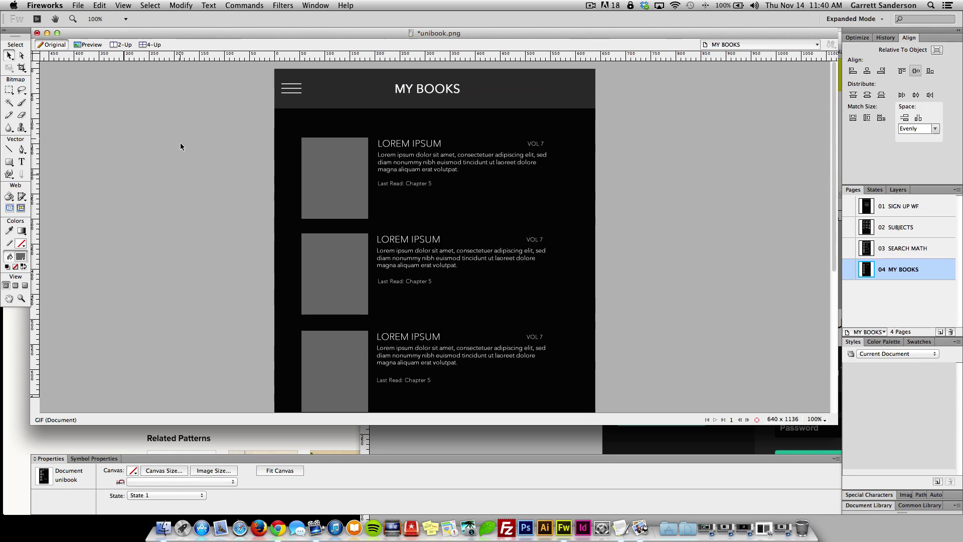
{"action": "scroll", "coordinate": [181, 146], "scroll_direction": "down", "scroll_amount": 5}
{"action": "scroll", "coordinate": [180, 146], "scroll_direction": "up", "scroll_amount": 5}
{"action": "left_click", "coordinate": [292, 89]}
{"action": "left_click", "coordinate": [241, 120]}
{"action": "scroll", "coordinate": [240, 116], "scroll_direction": "down", "scroll_amount": 5}
{"action": "scroll", "coordinate": [240, 121], "scroll_direction": "up", "scroll_amount": 5}
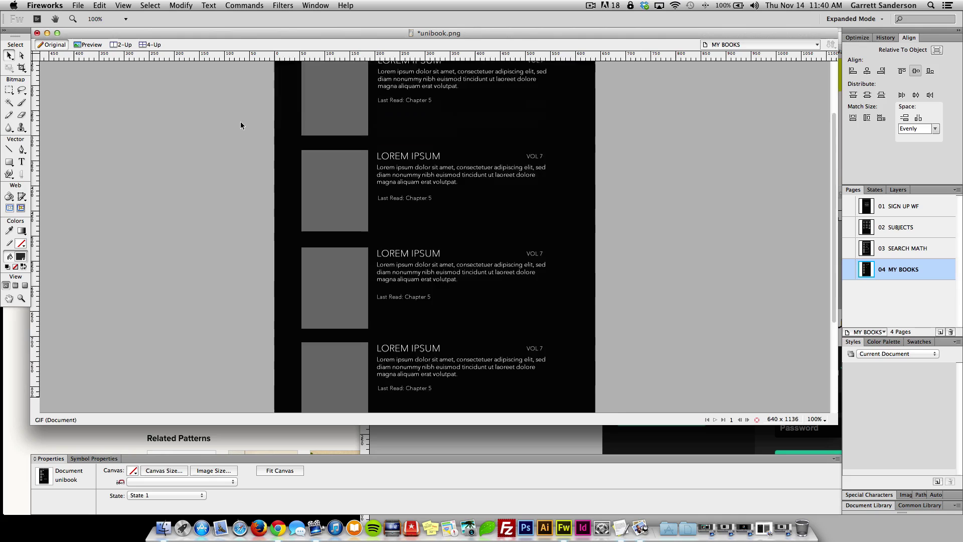
{"action": "scroll", "coordinate": [241, 123], "scroll_direction": "down", "scroll_amount": 5}
{"action": "scroll", "coordinate": [243, 129], "scroll_direction": "up", "scroll_amount": 5}
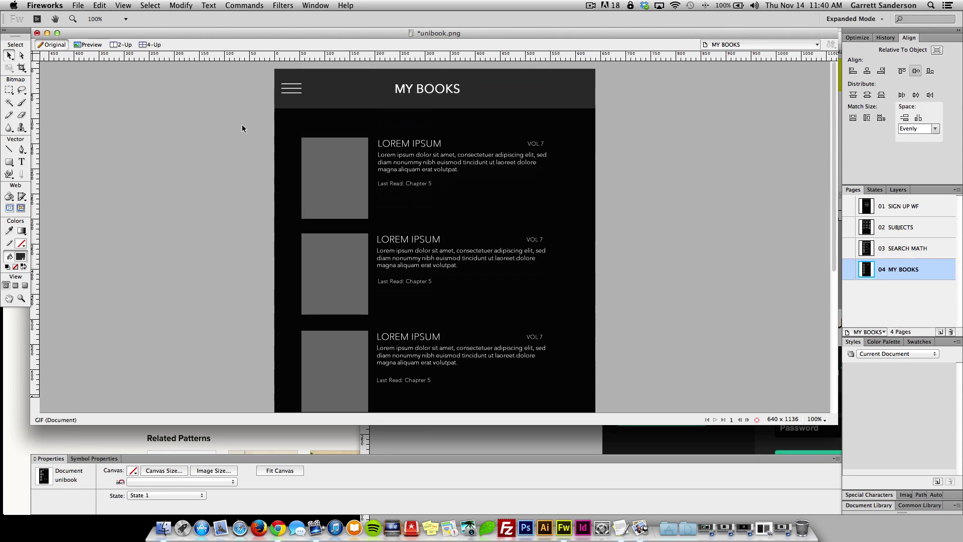